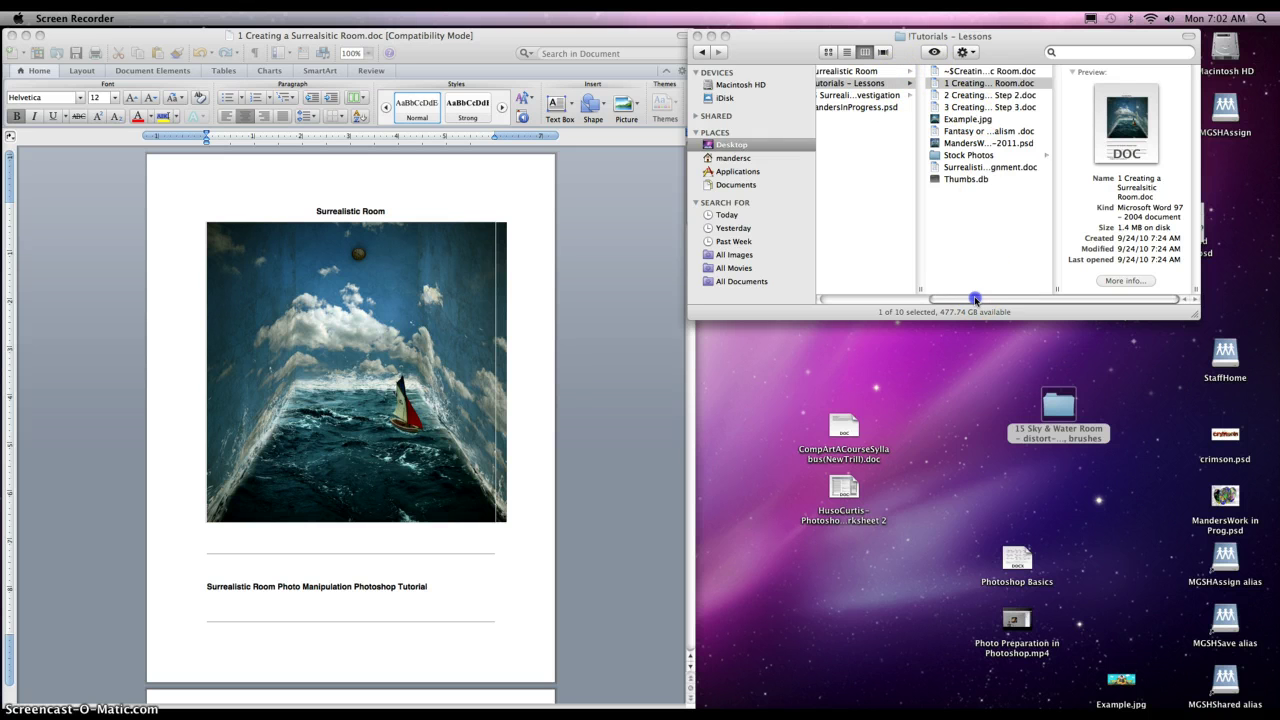
- Look through the 15 Sky & Water Room folder and its !Tutorials - Lessons subfolder for the project files
drag(977, 298, 1026, 294)
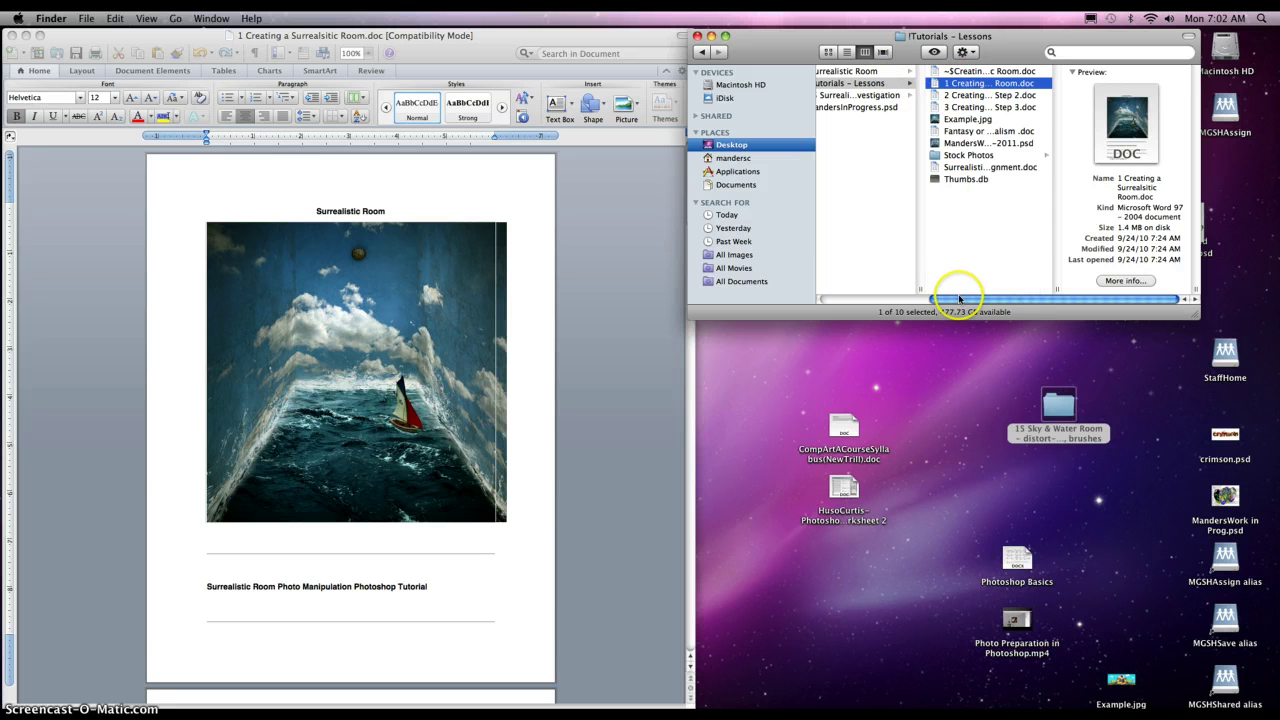
drag(957, 298, 847, 297)
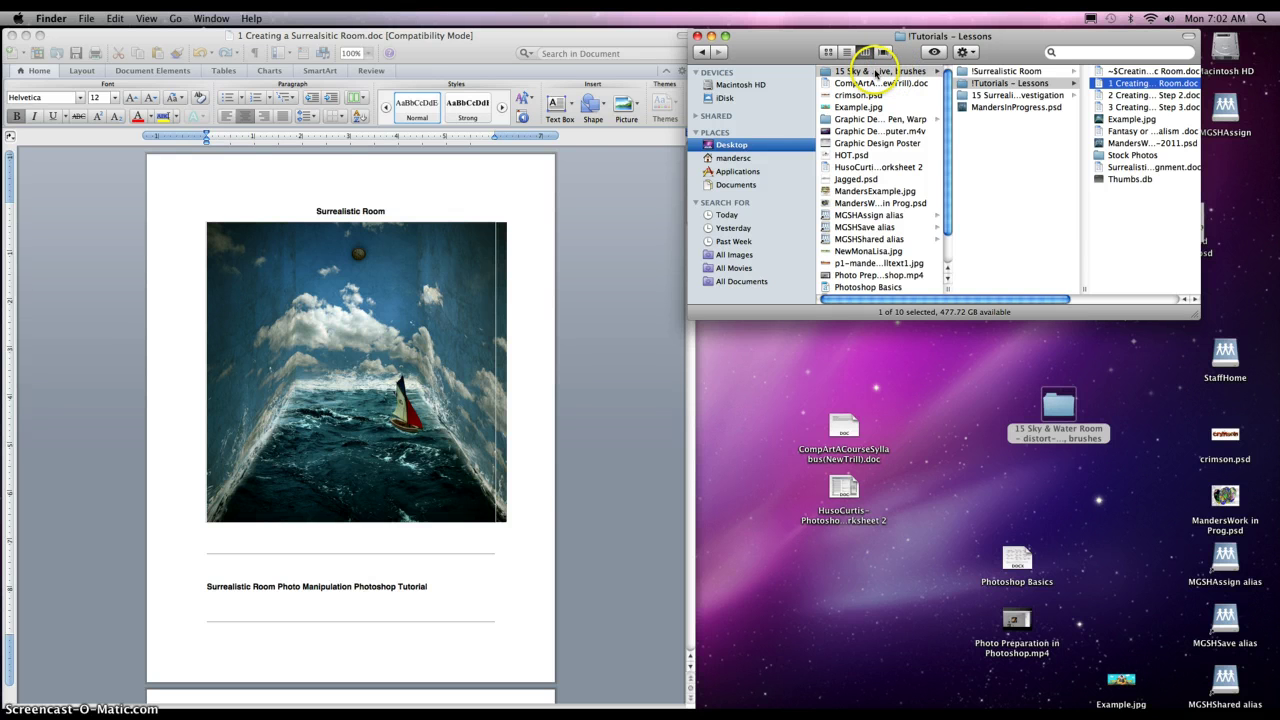
drag(920, 299, 1047, 288)
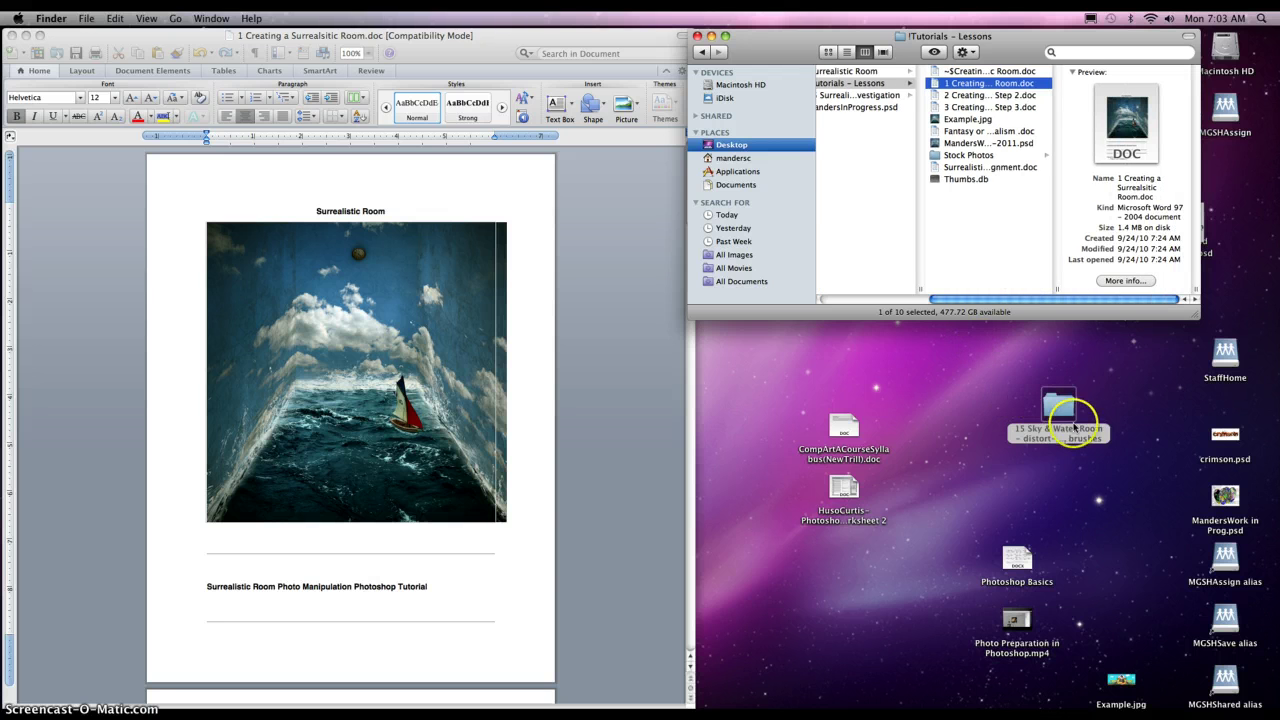
click(1050, 421)
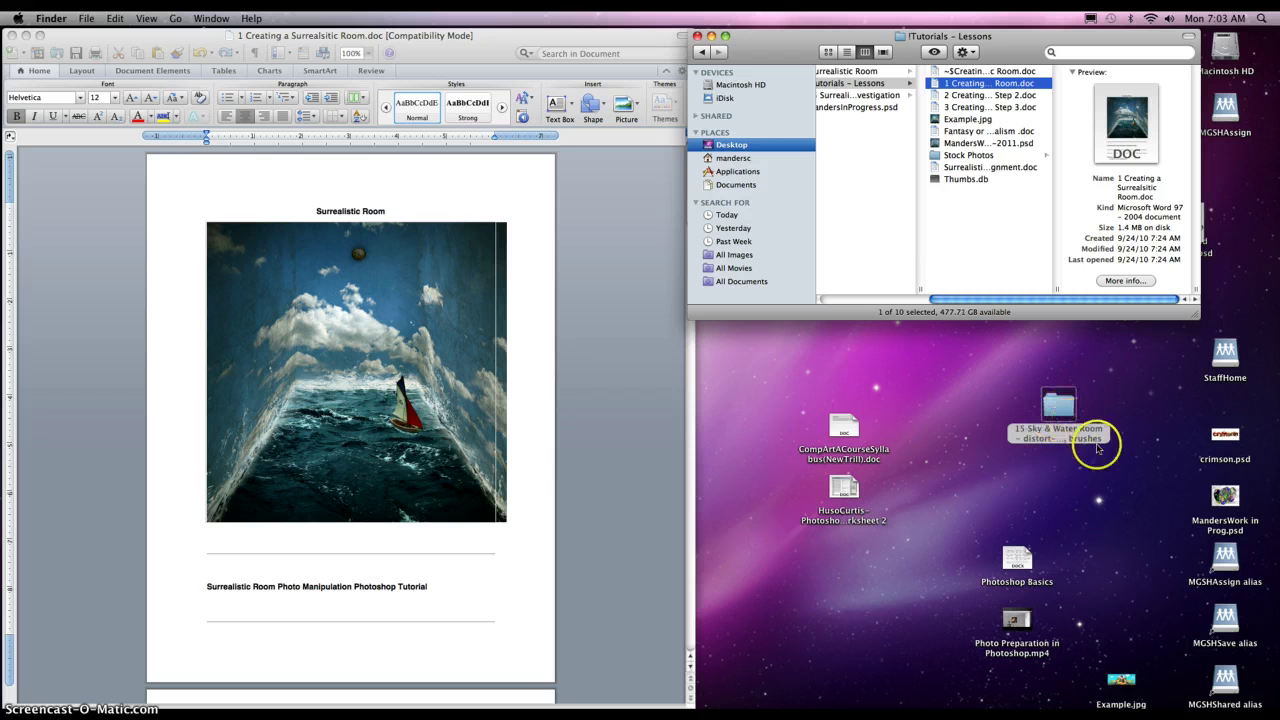
click(1060, 430)
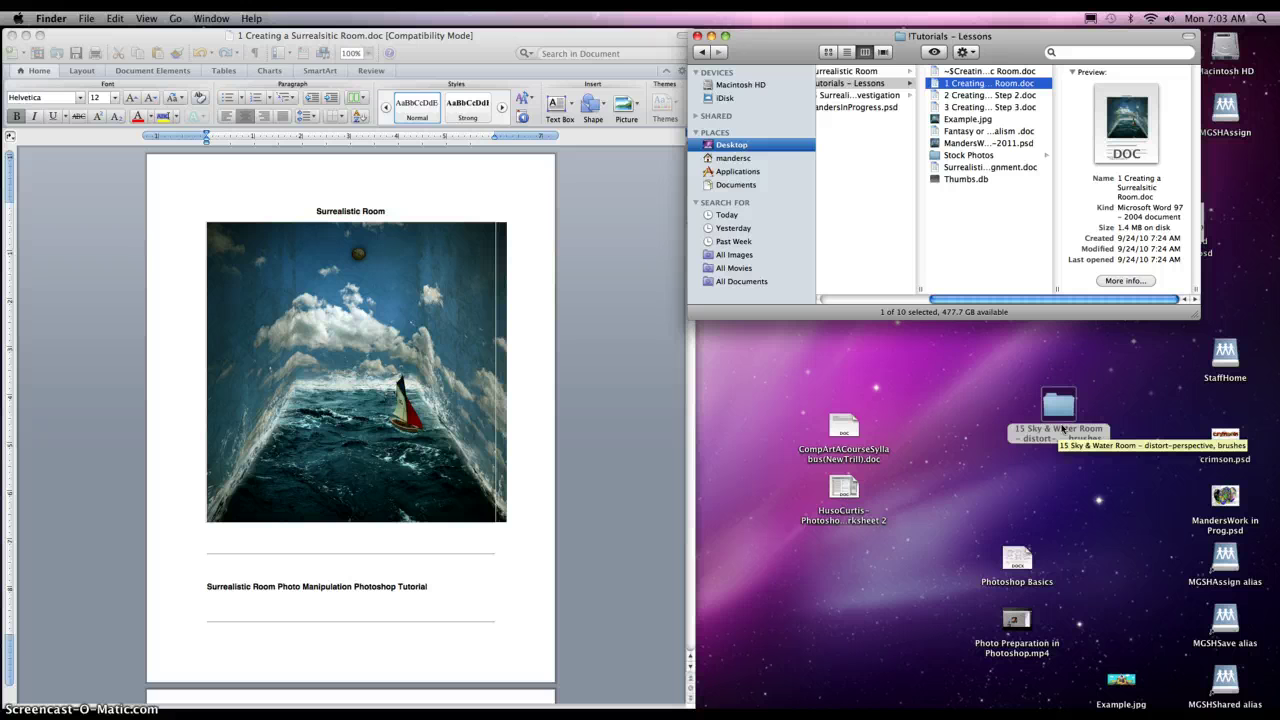
click(1045, 406)
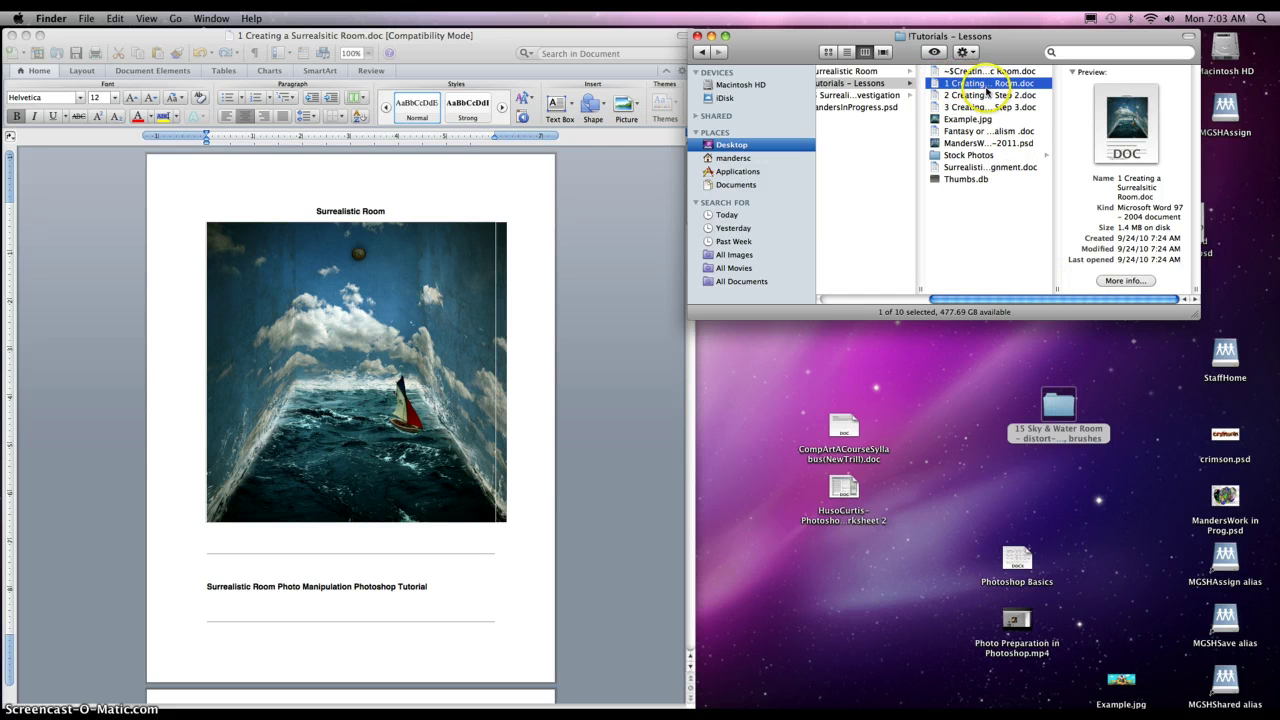
- Review the Surrealistic Room tutorial document from the sample picture through the resources and the Step 1 new-file instructions
scroll(437, 437, down, 5)
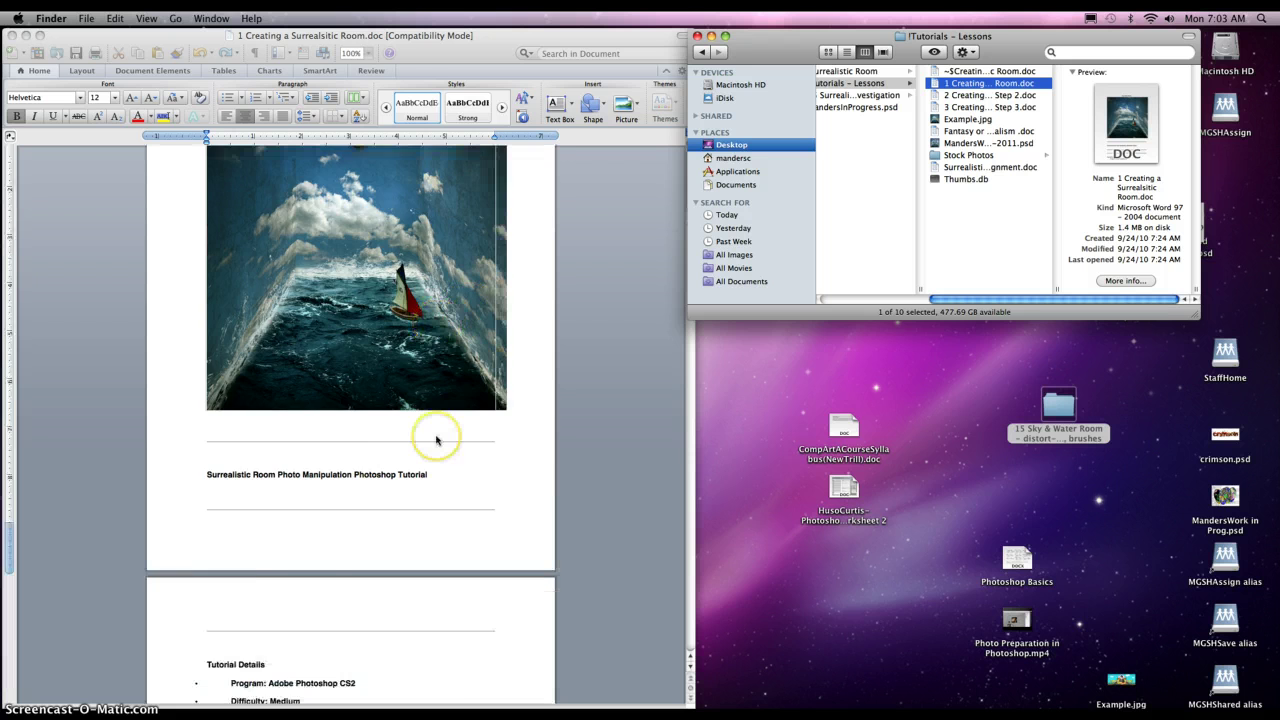
scroll(436, 440, up, 5)
scroll(437, 433, down, 6)
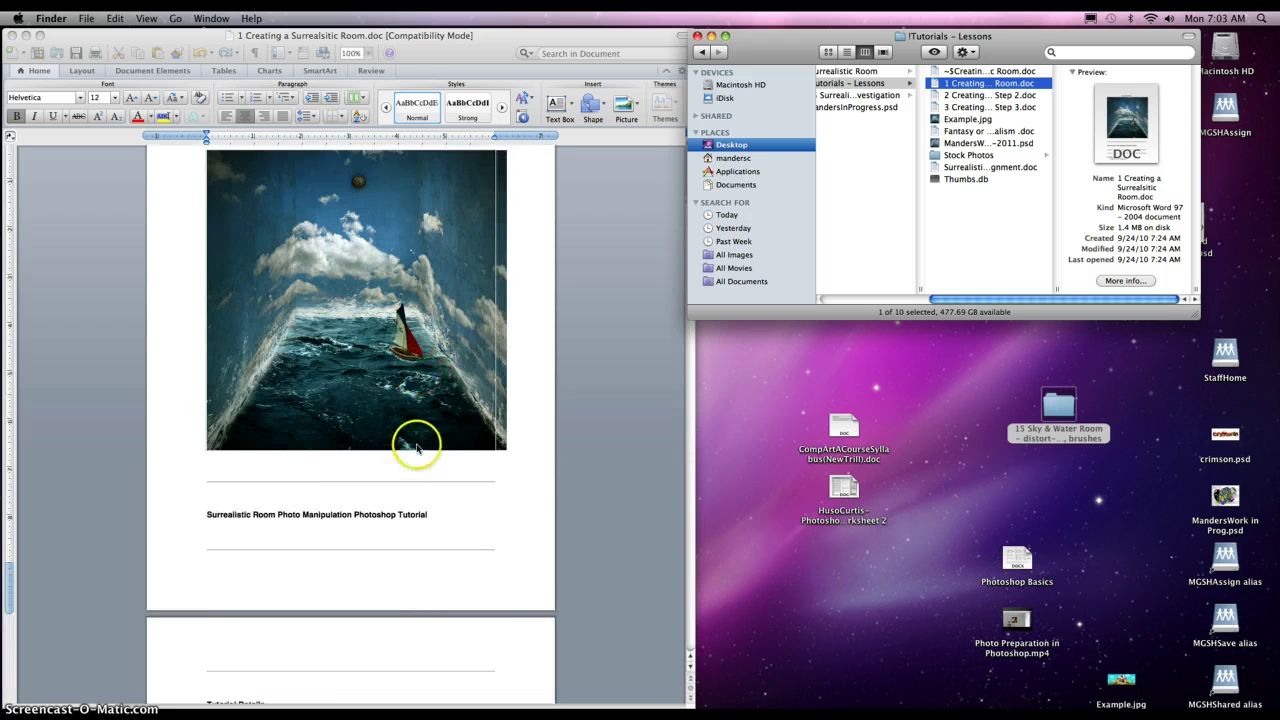
scroll(357, 617, up, 7)
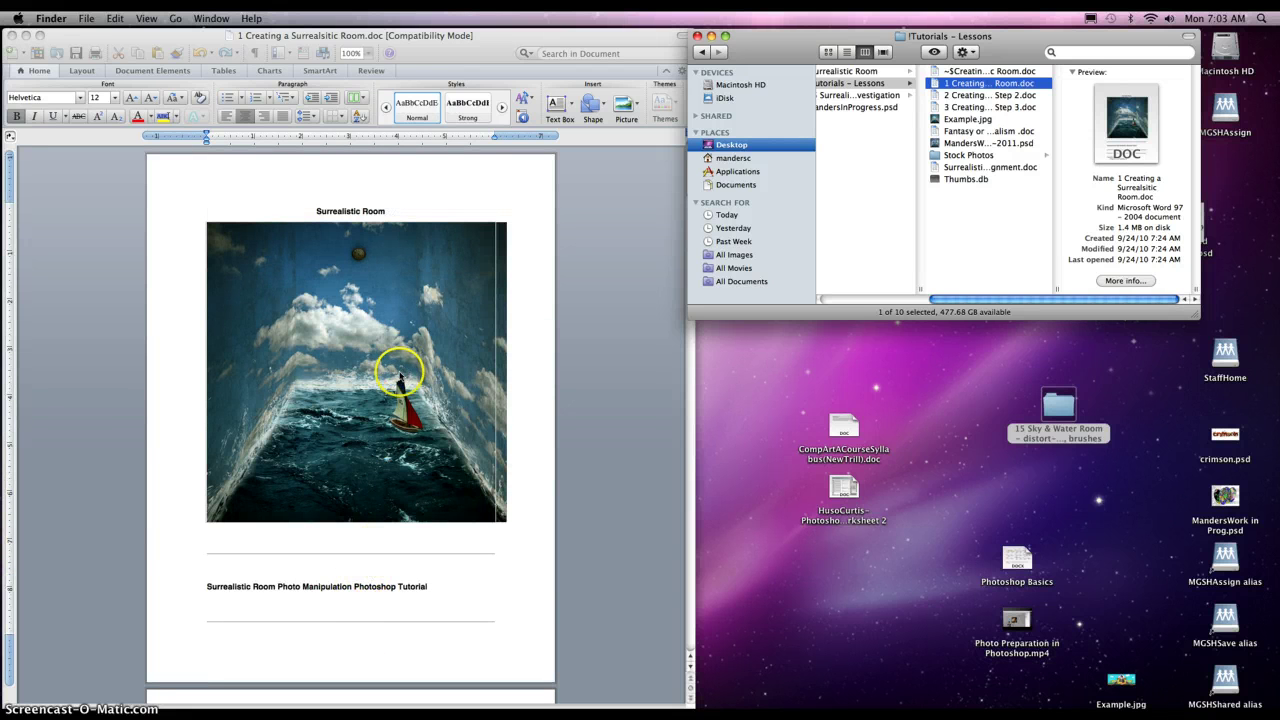
scroll(398, 380, down, 15)
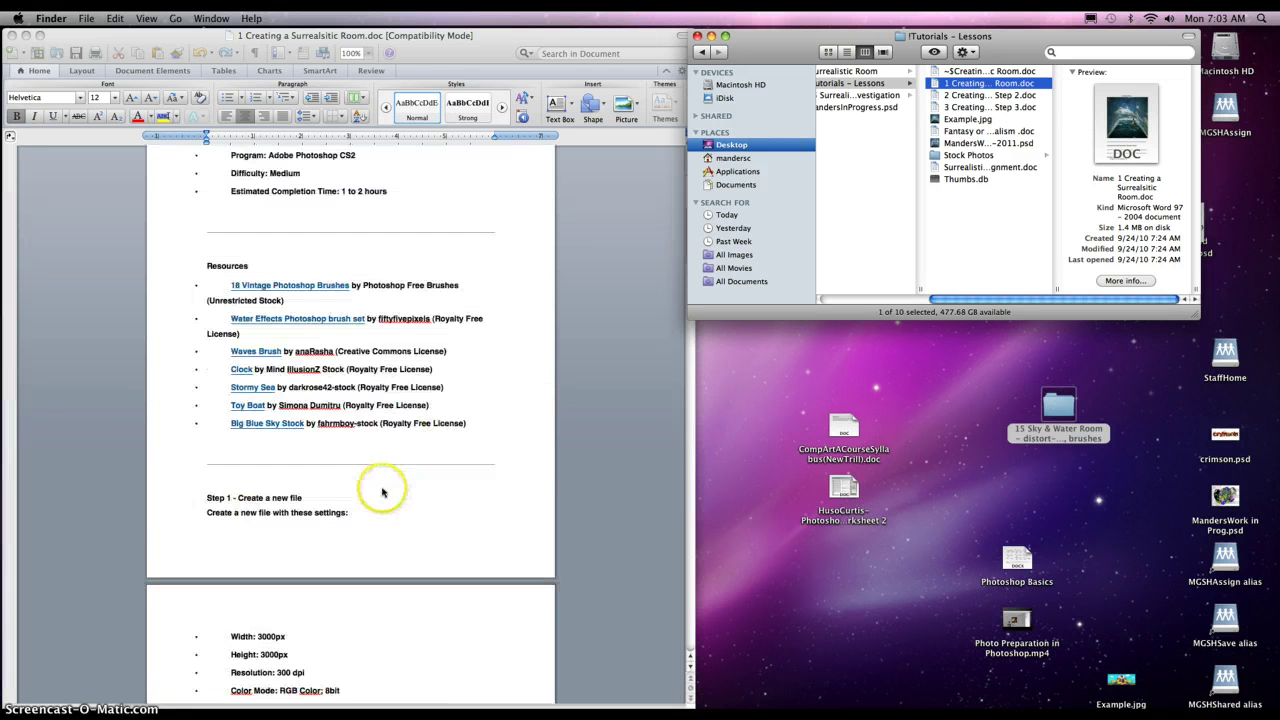
scroll(380, 491, up, 15)
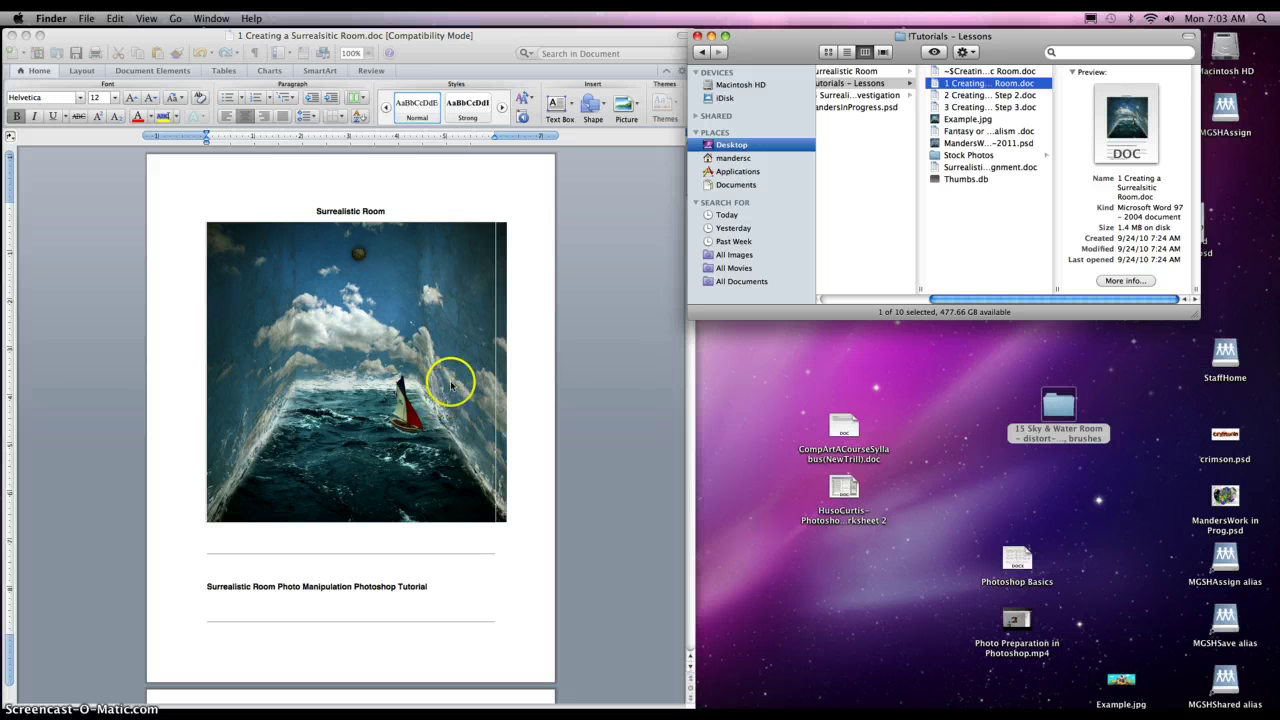
- Switch to Adobe Photoshop CS3 and enlarge the paper texture image's window to fill most of the workspace
mouse_move(760, 698)
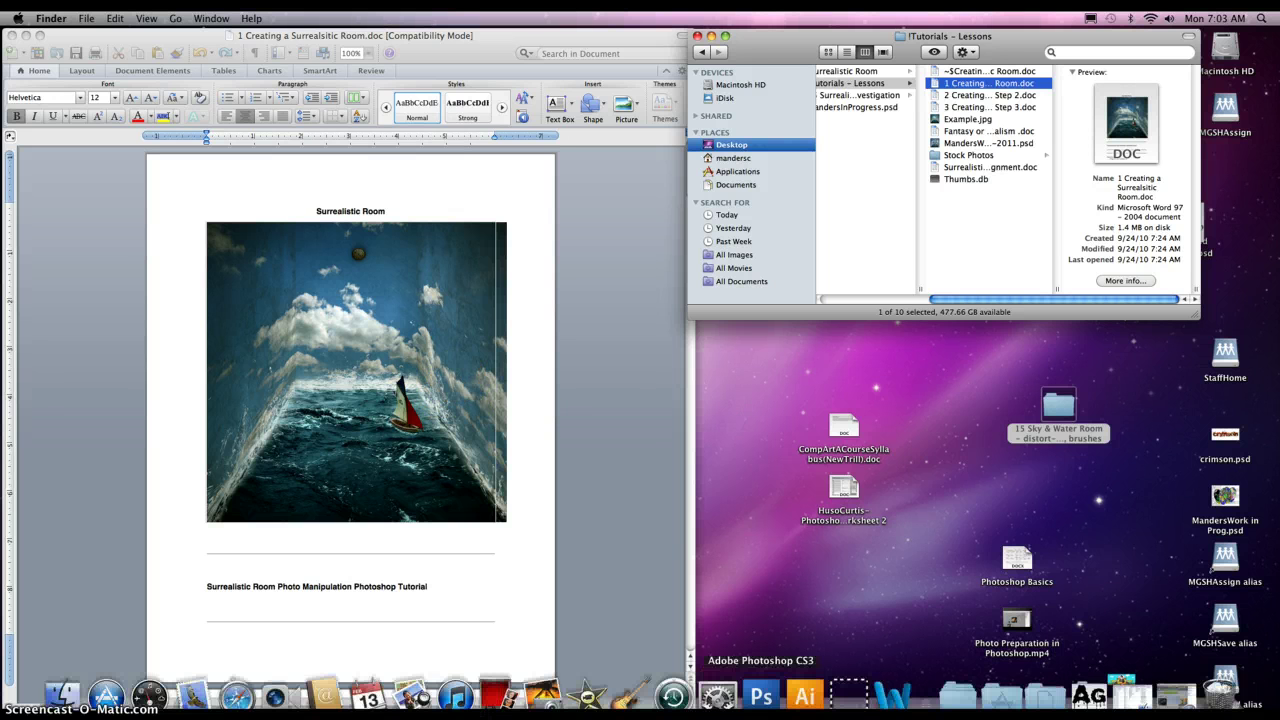
click(760, 696)
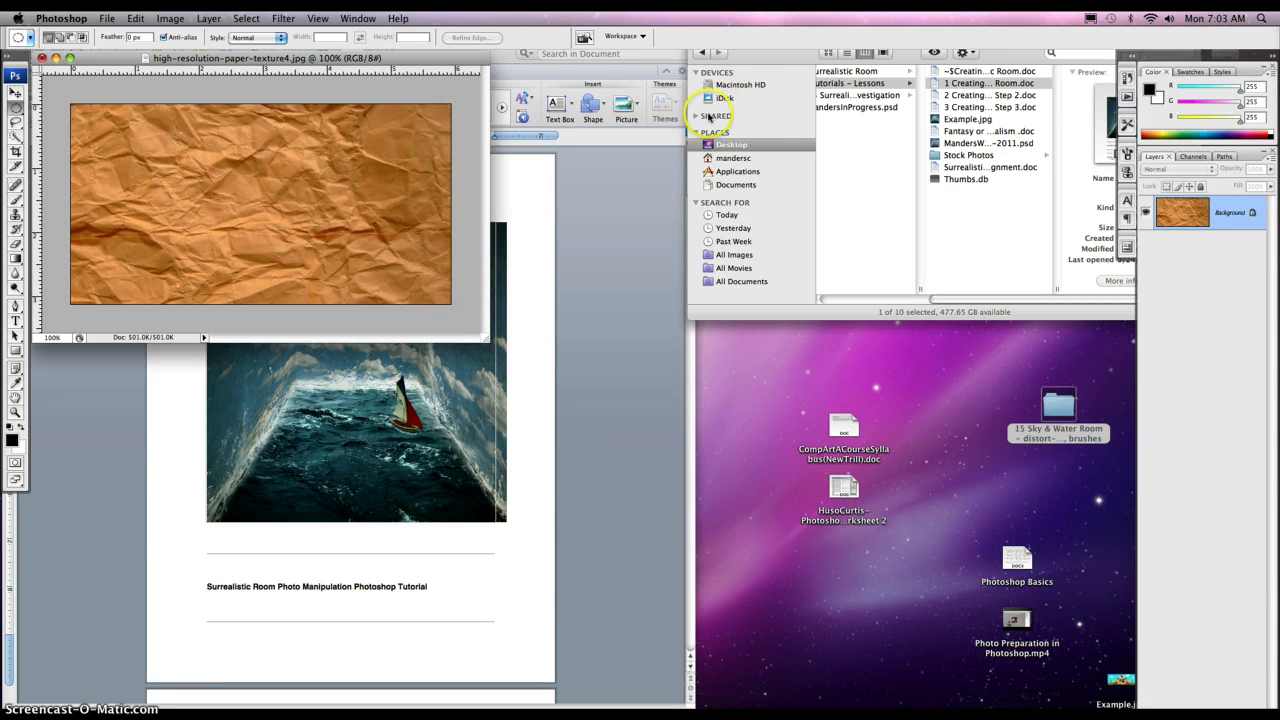
drag(490, 339, 1042, 664)
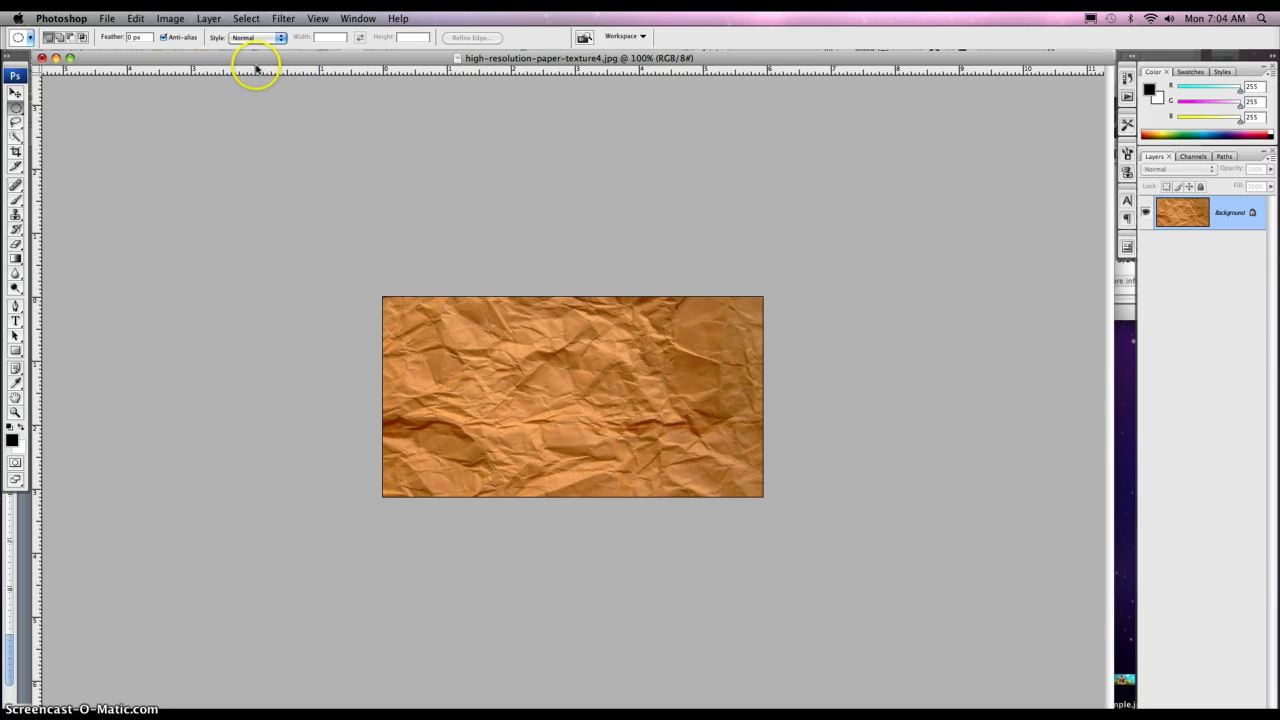
- Create a 3000 by 3000 pixel document at 300 pixels/inch with transparent background contents, and enlarge its window around the canvas
click(110, 19)
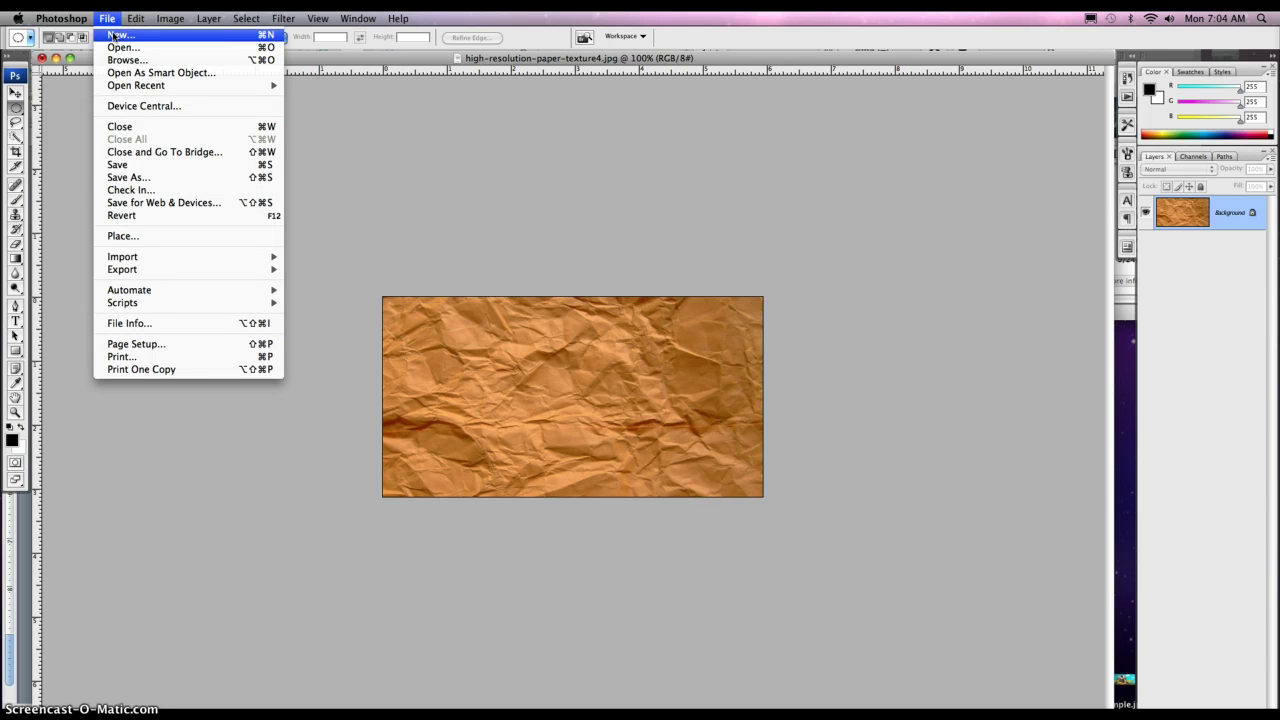
click(114, 36)
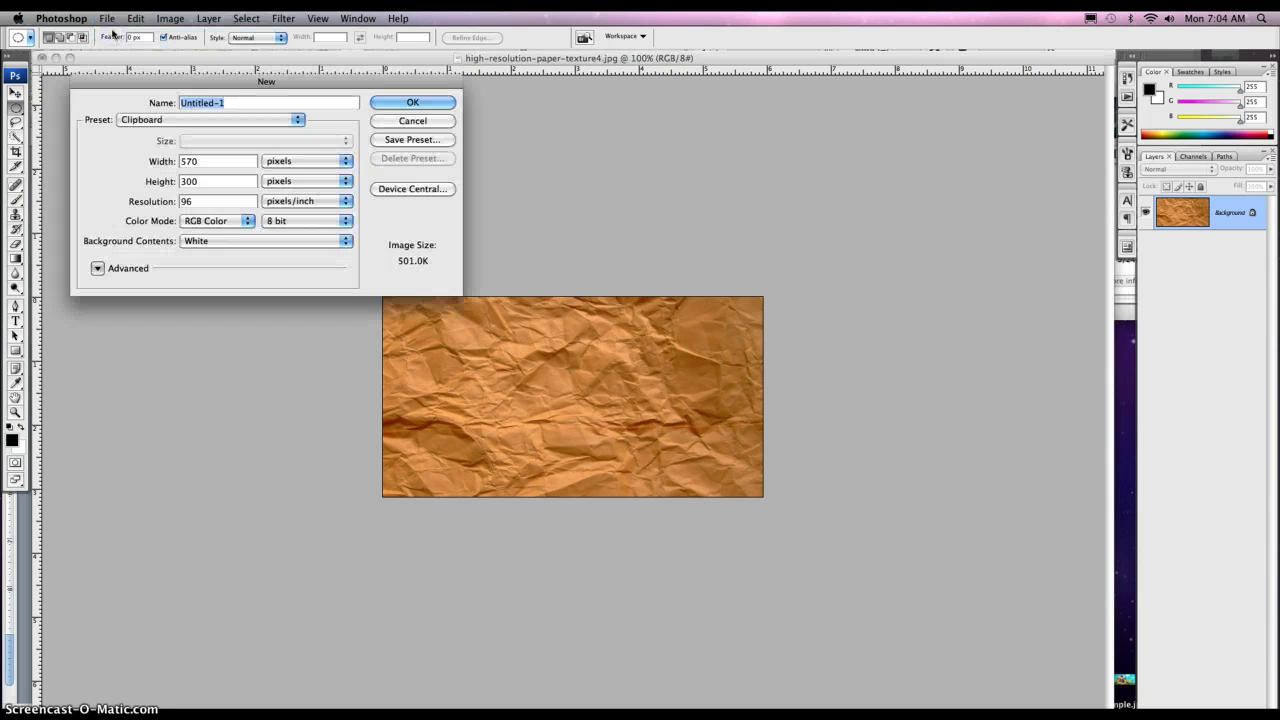
double_click(203, 161)
text(3000)
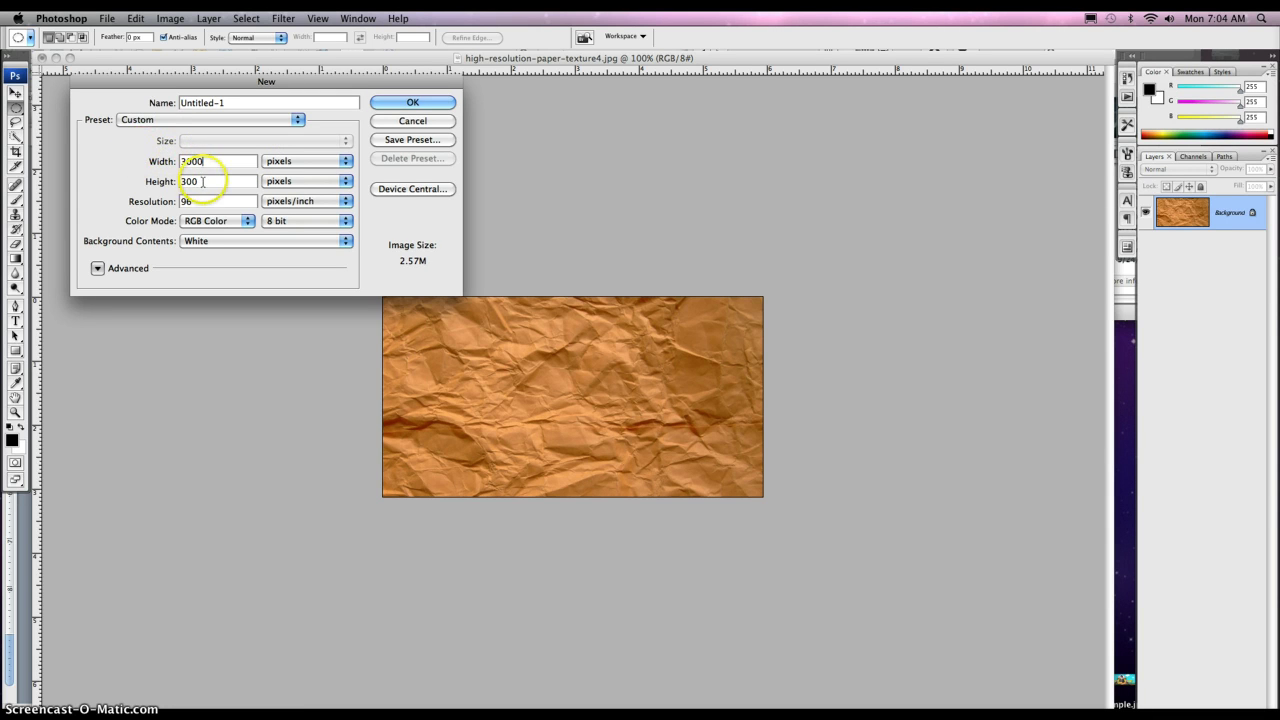
text(300)
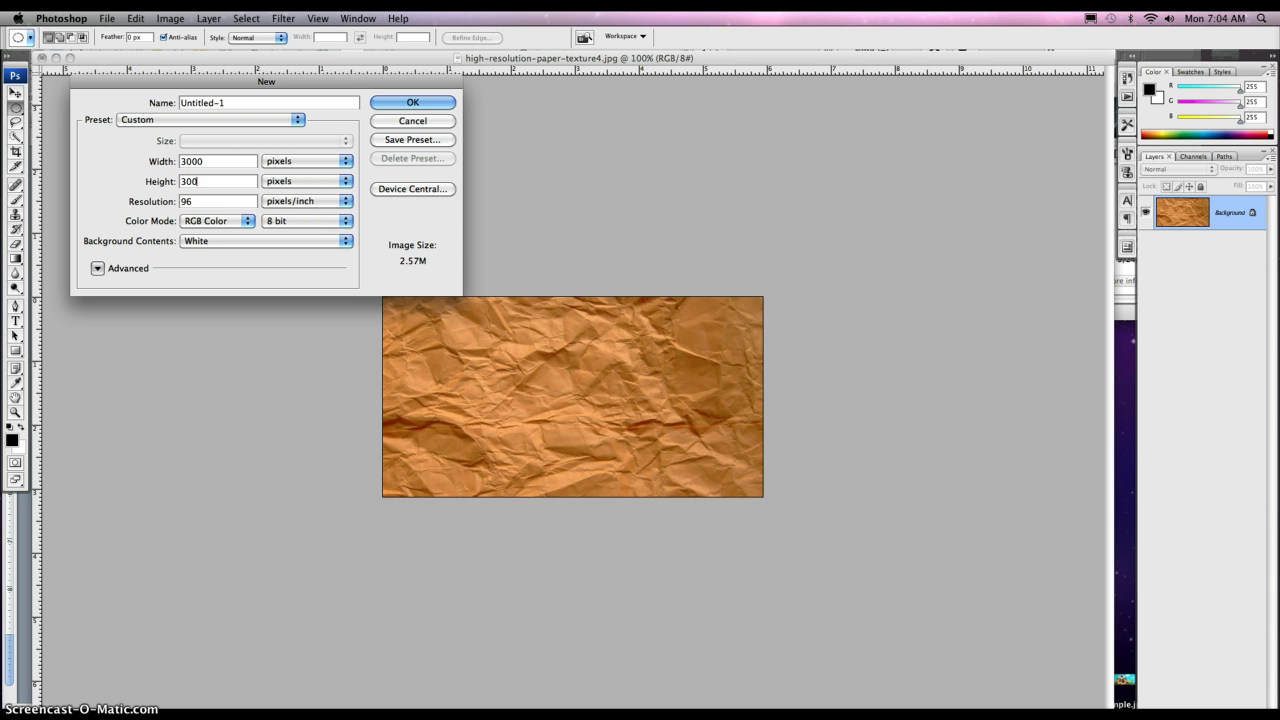
double_click(186, 201)
text(300)
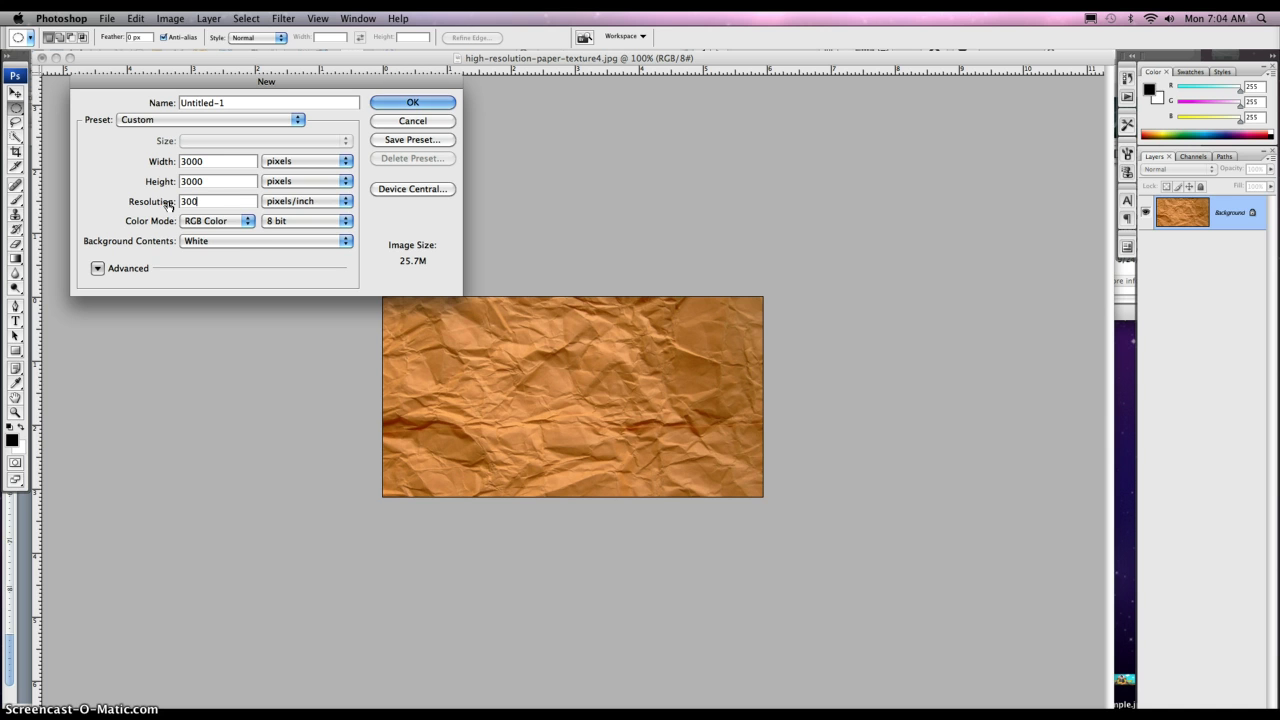
click(260, 240)
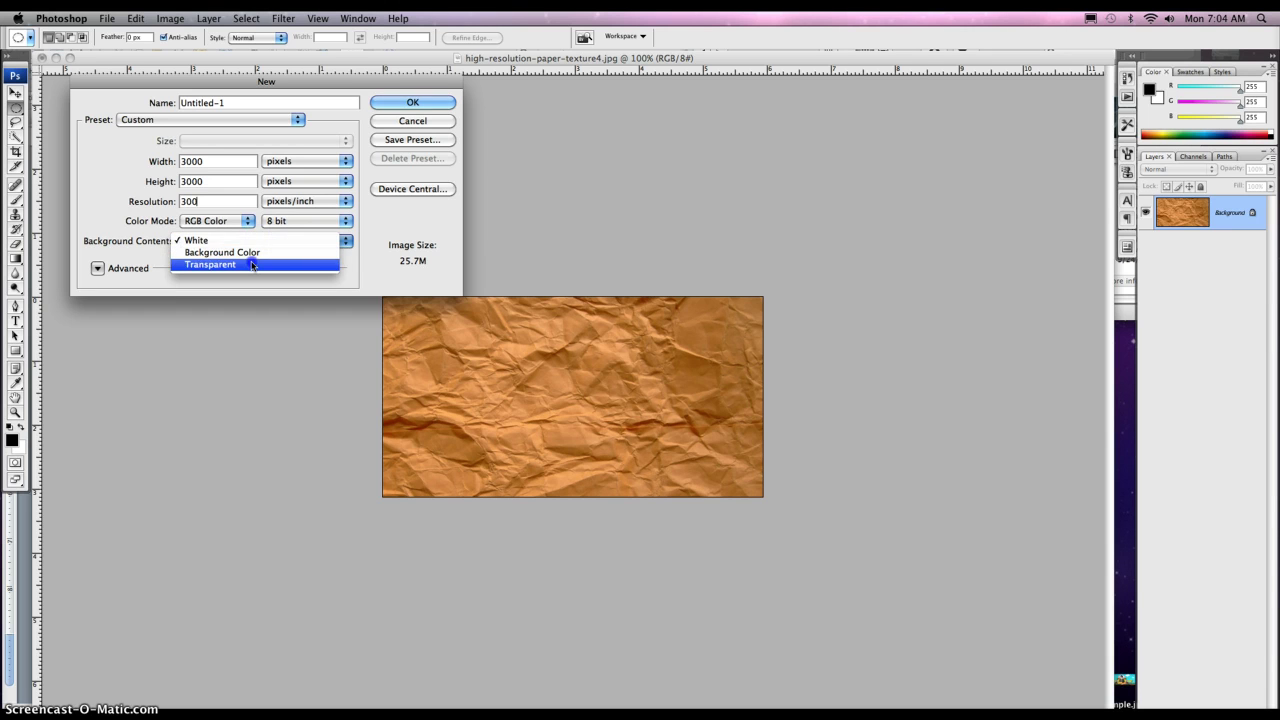
click(251, 264)
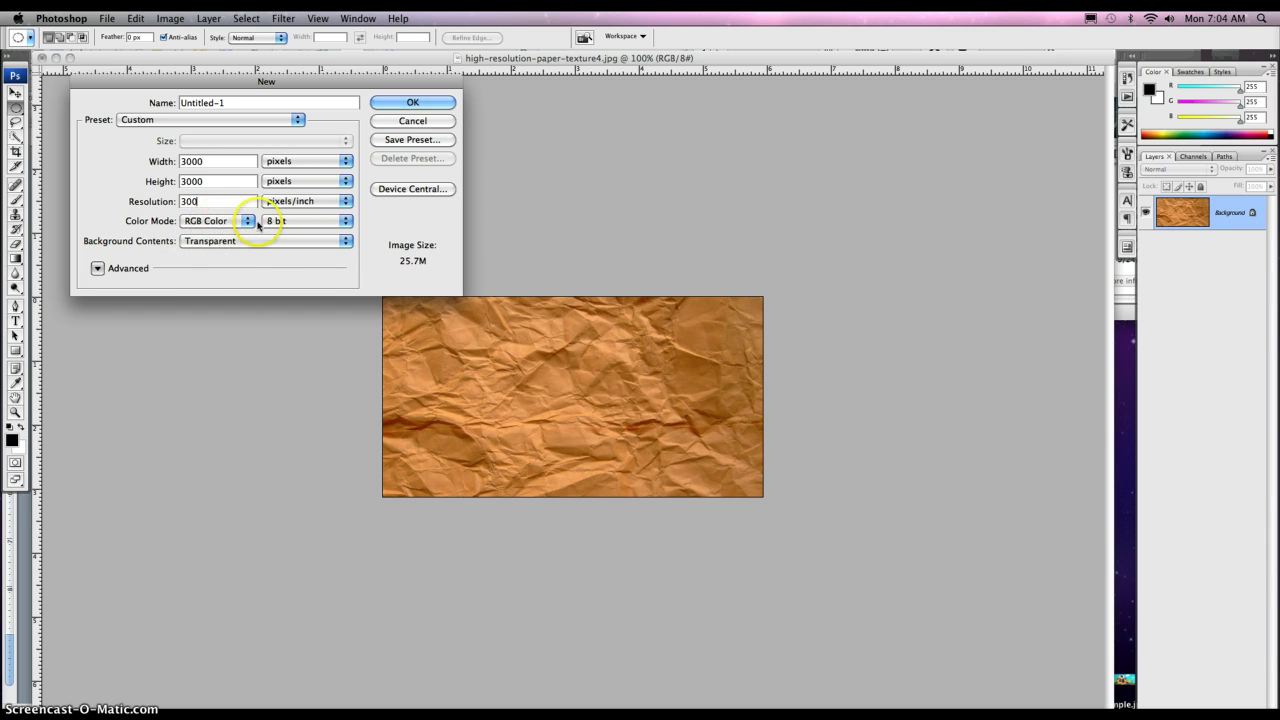
click(406, 102)
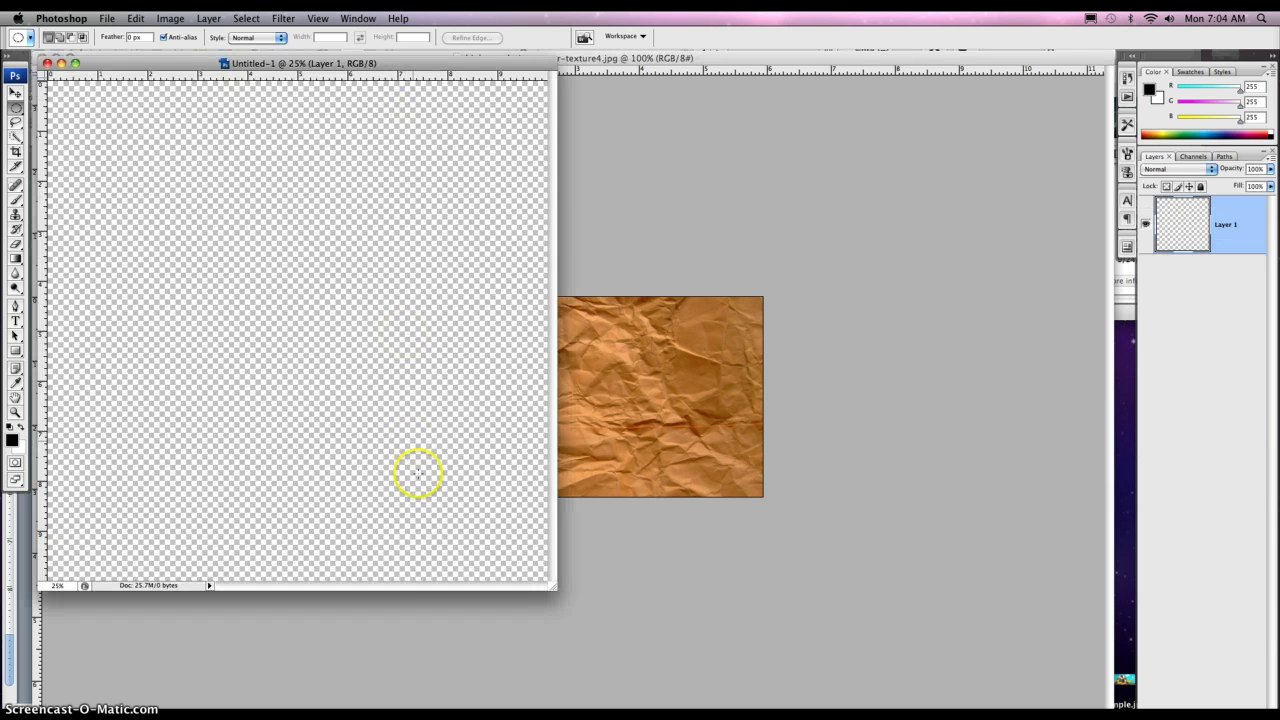
drag(552, 587, 860, 687)
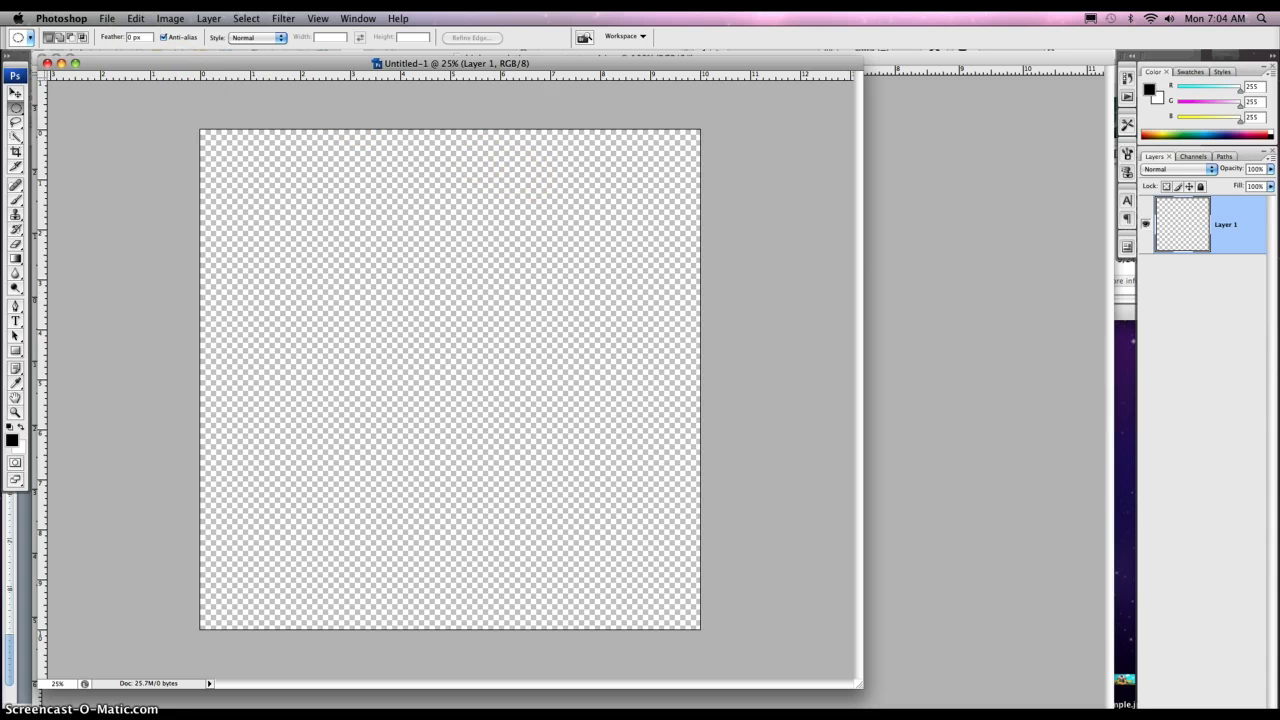
- Open big_blue_sky.jpg from the Stock Photos folder inside the desktop project's !Tutorials - Lessons folder and enlarge its window
click(110, 18)
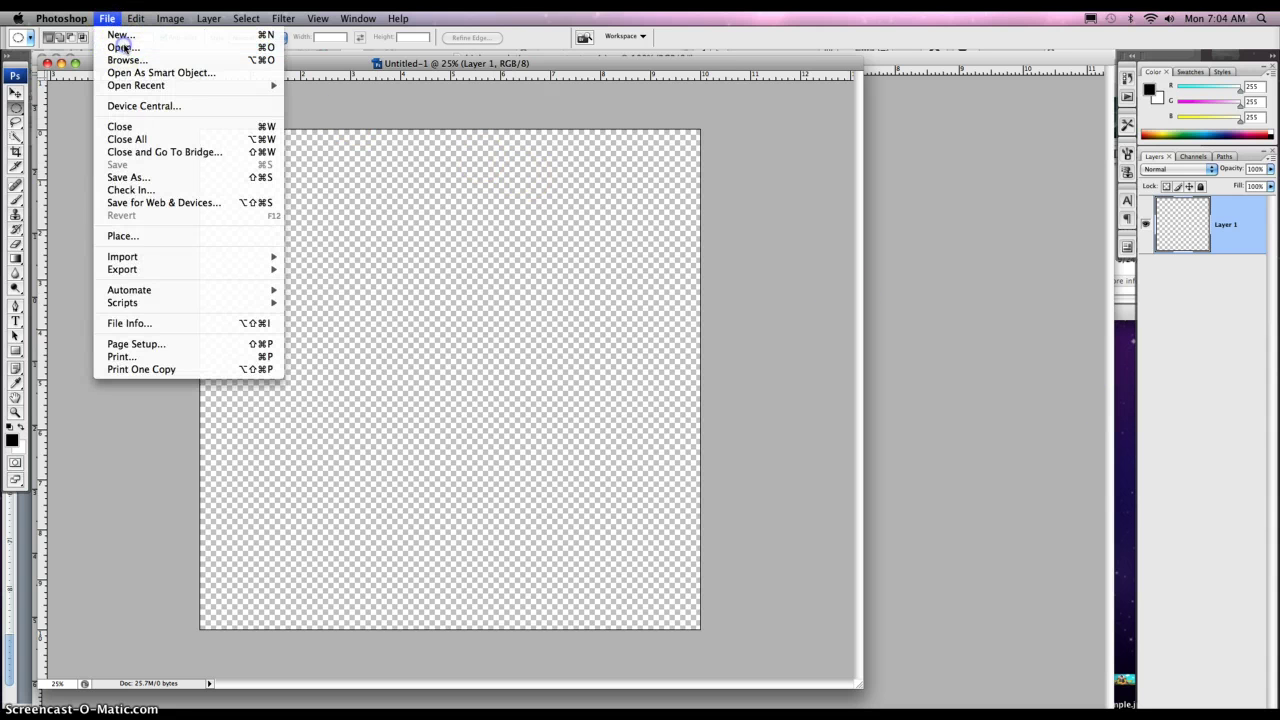
click(123, 47)
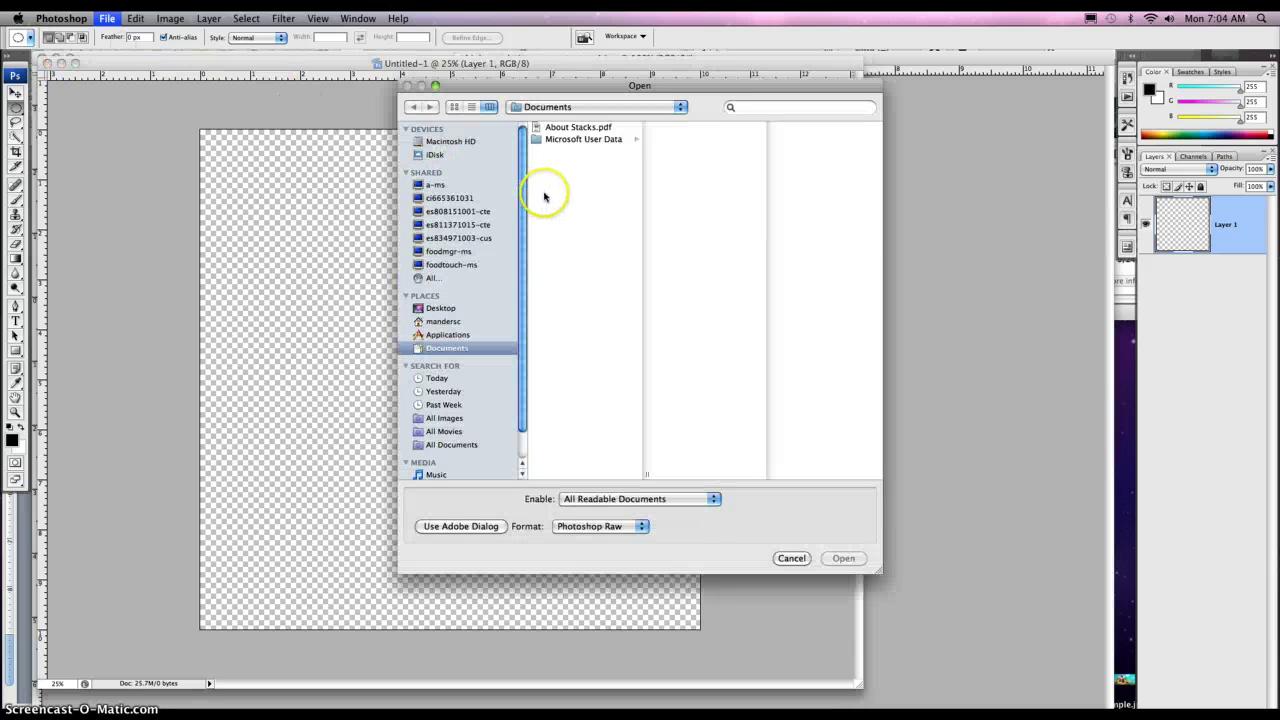
click(439, 312)
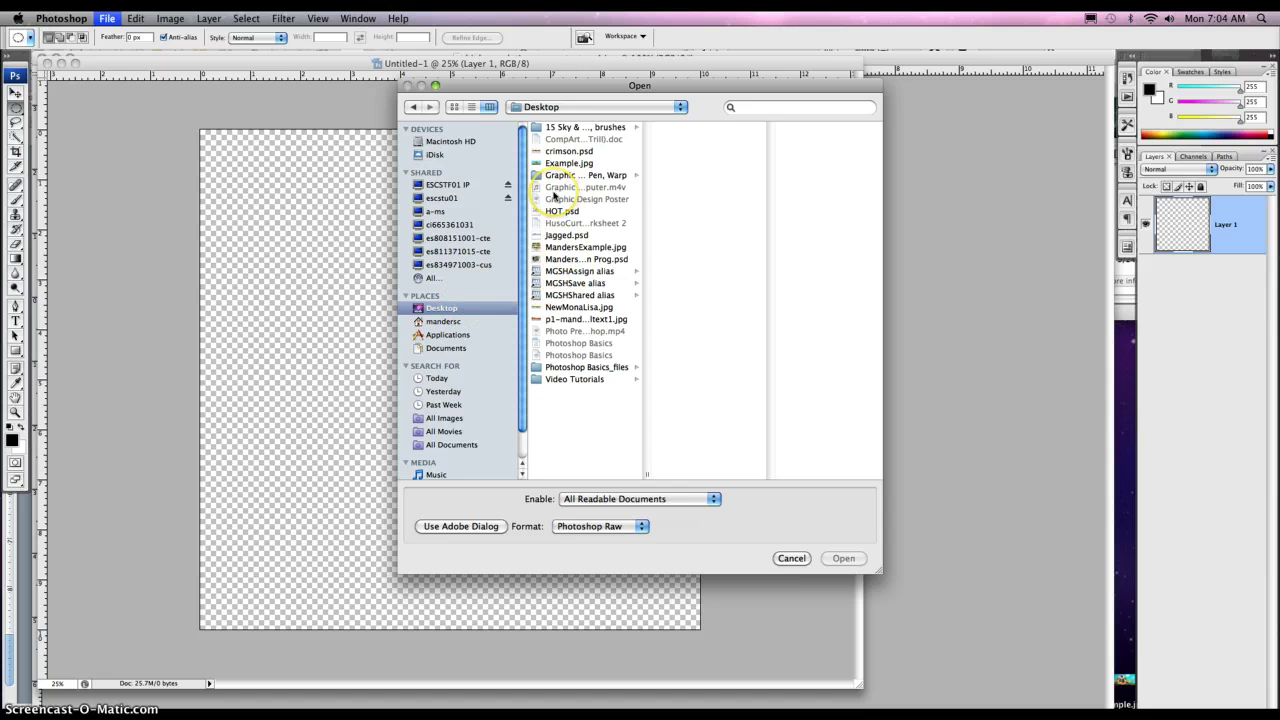
click(562, 128)
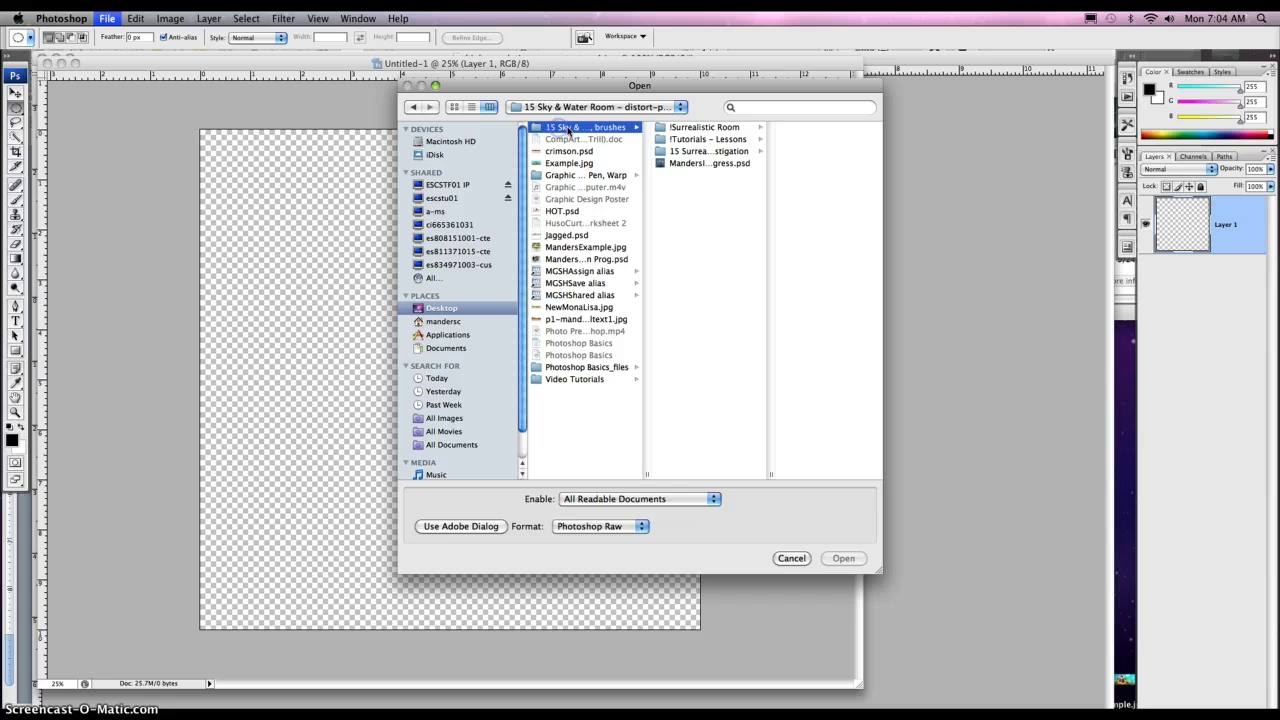
click(682, 128)
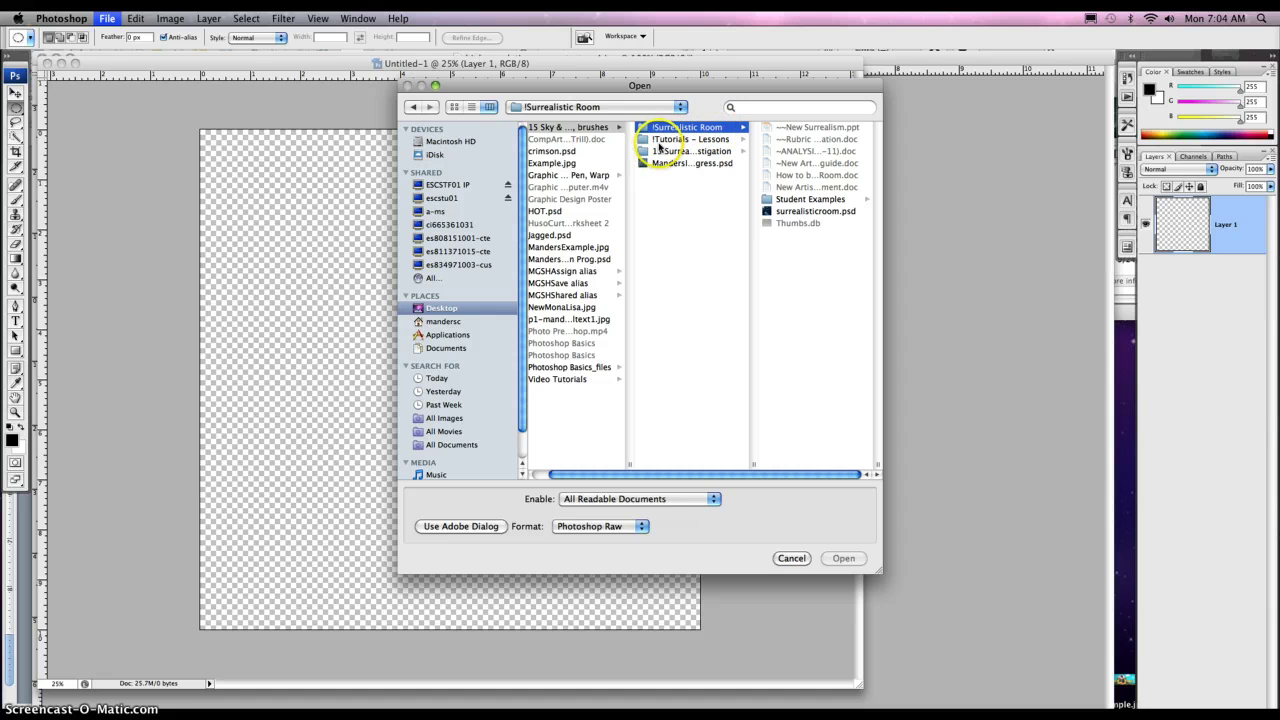
click(660, 141)
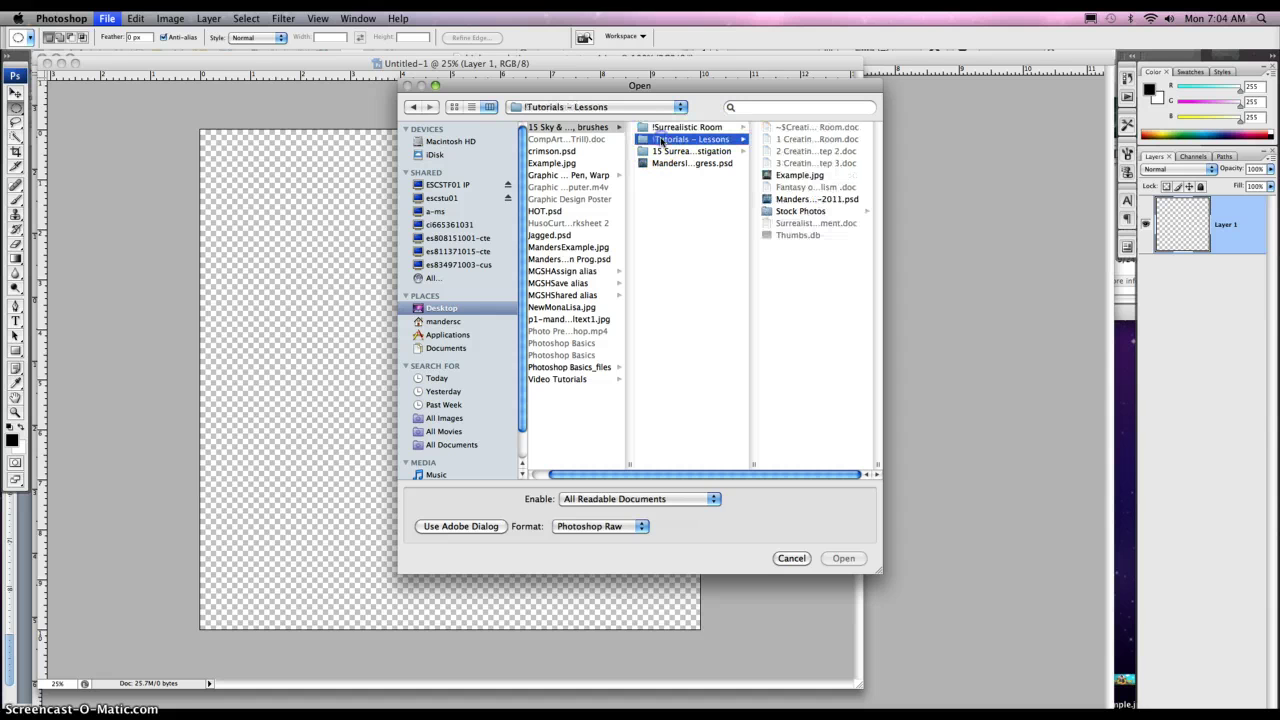
click(783, 212)
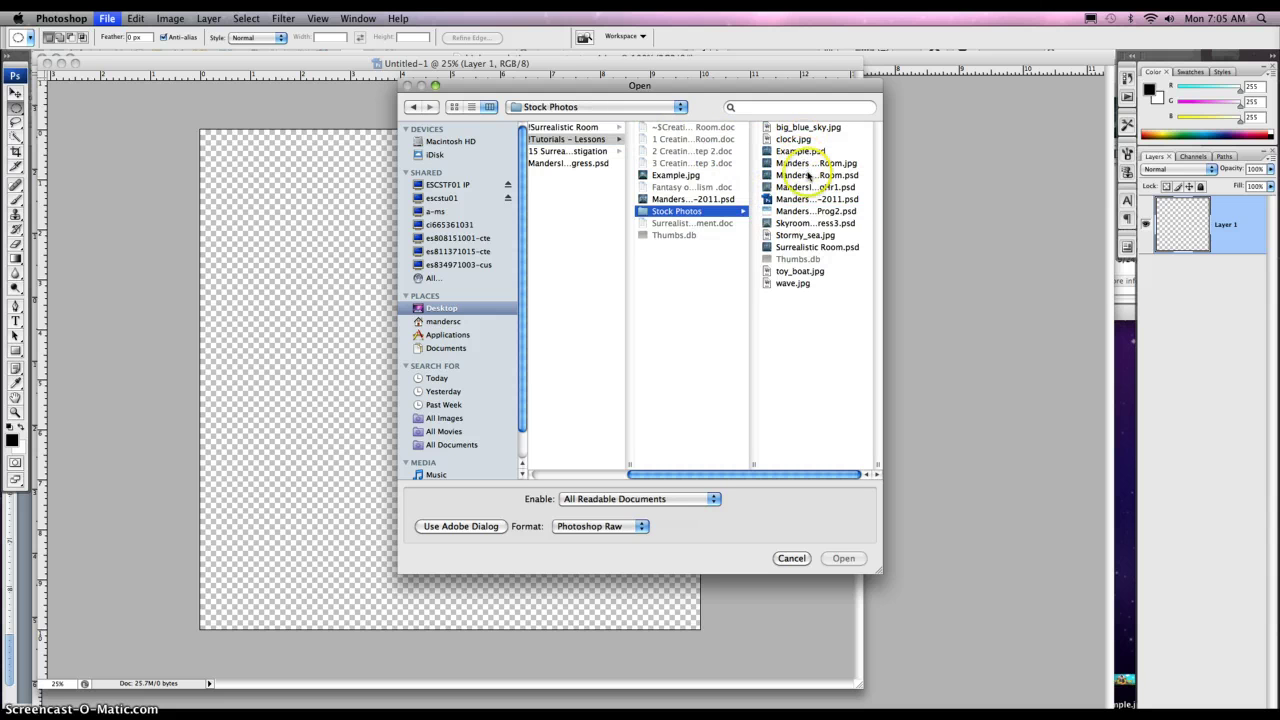
click(797, 129)
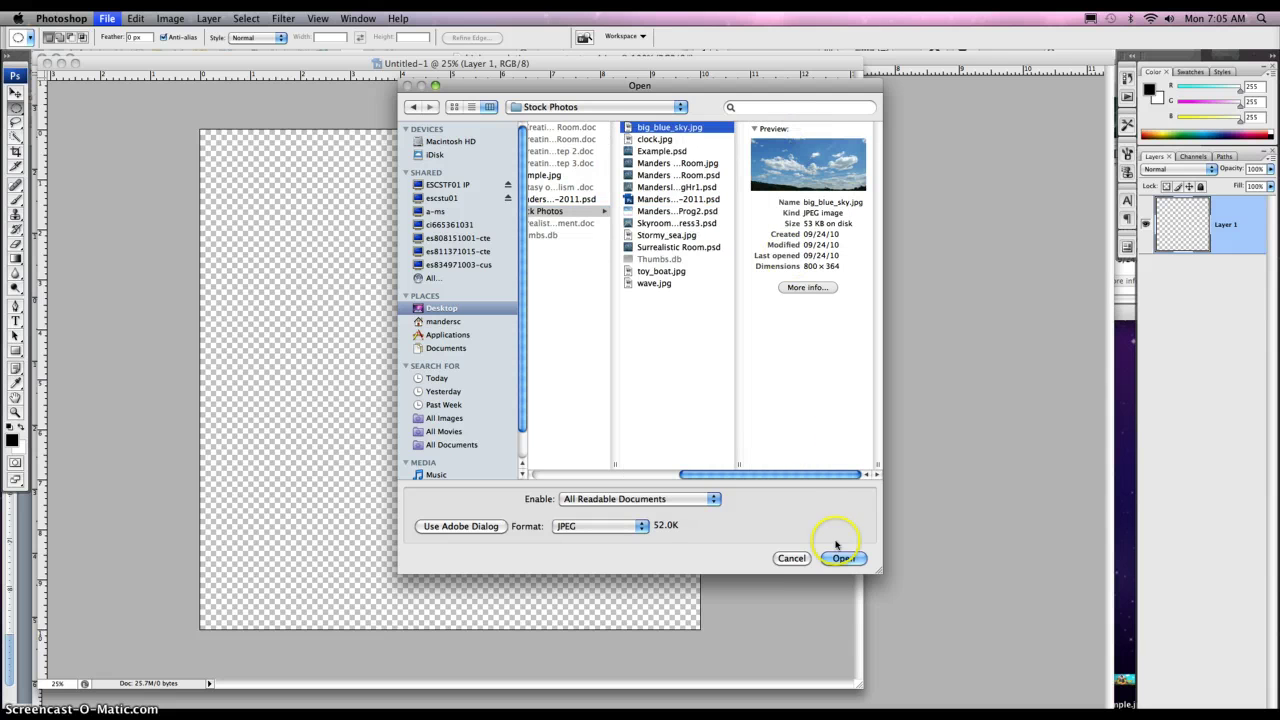
click(845, 559)
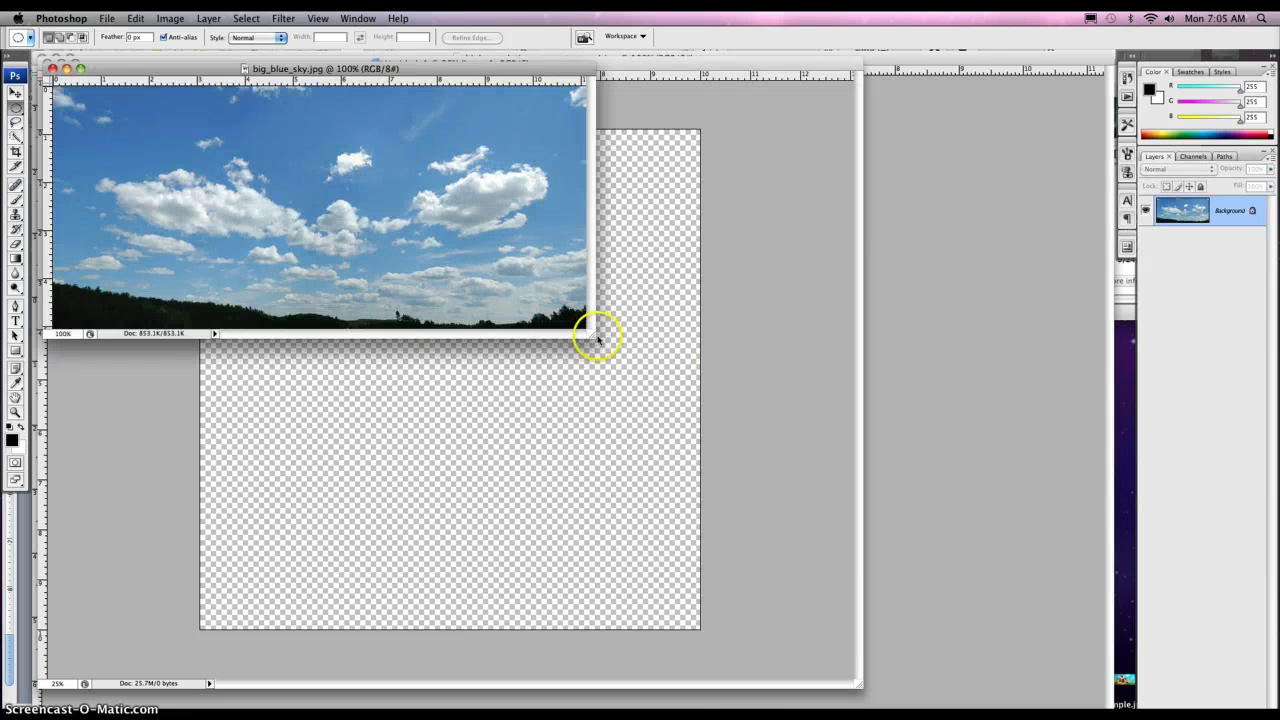
drag(591, 338, 708, 432)
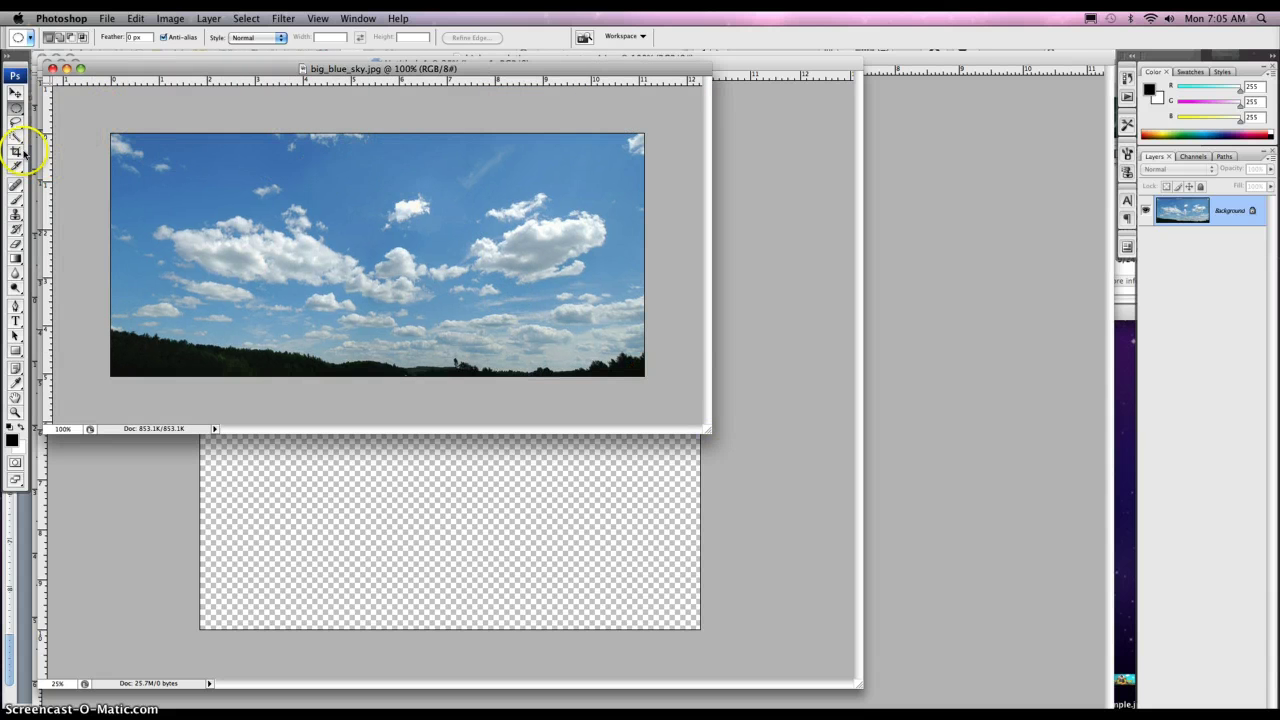
- Select the sky above the tree line in big_blue_sky.jpg with a rectangular marquee and move it into the blank transparent document
drag(15, 108, 58, 108)
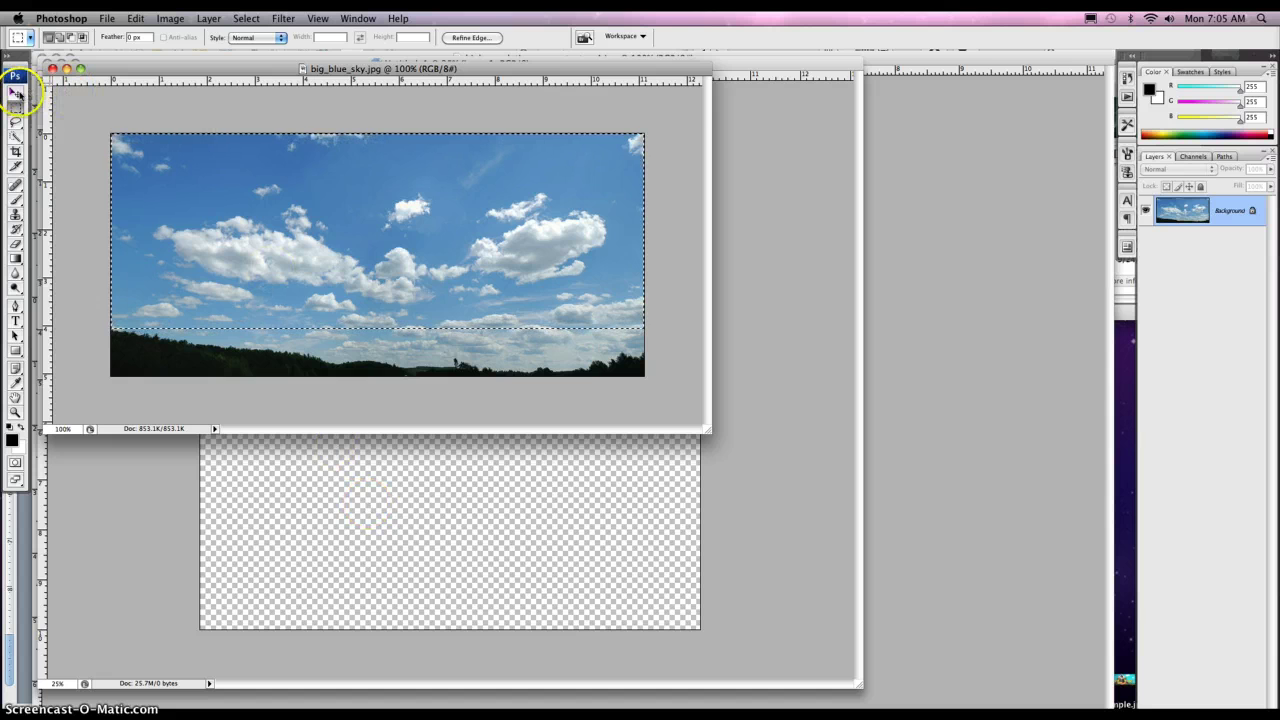
click(15, 92)
drag(256, 220, 482, 331)
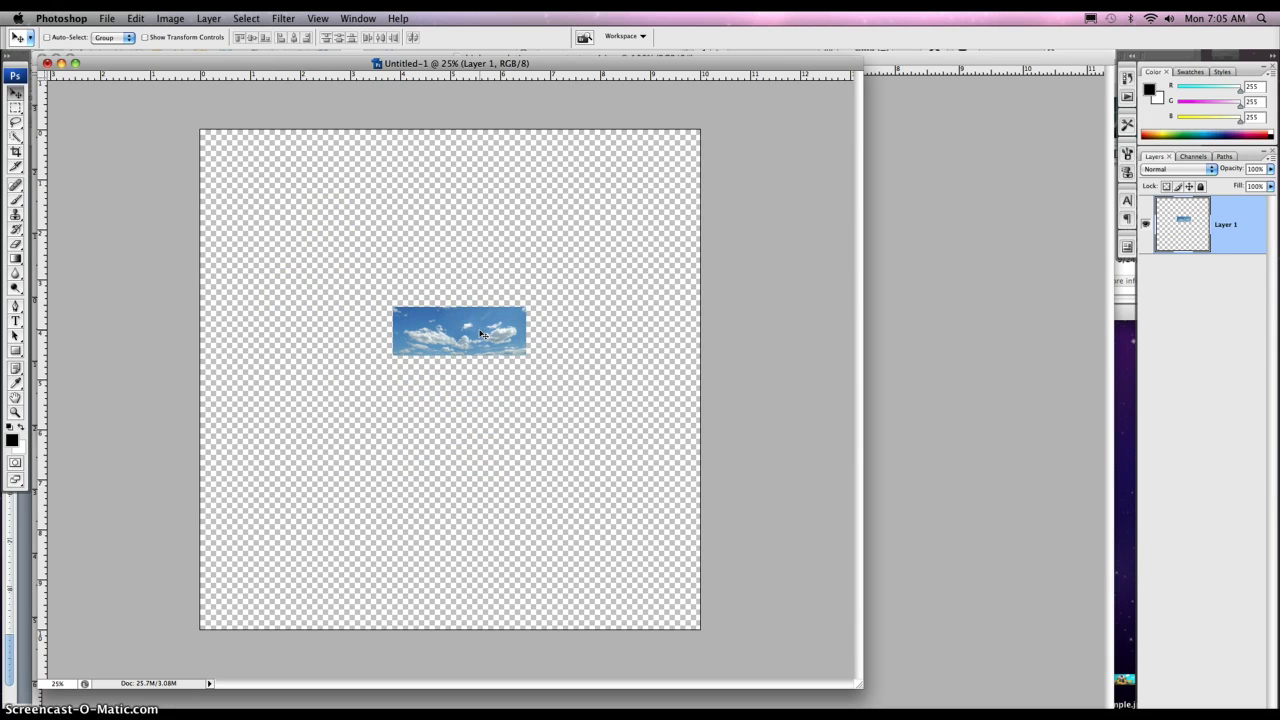
- Scale the sky layer proportionally to about 378% so it spans the canvas width, and align it with the canvas's top edge
key(super+t)
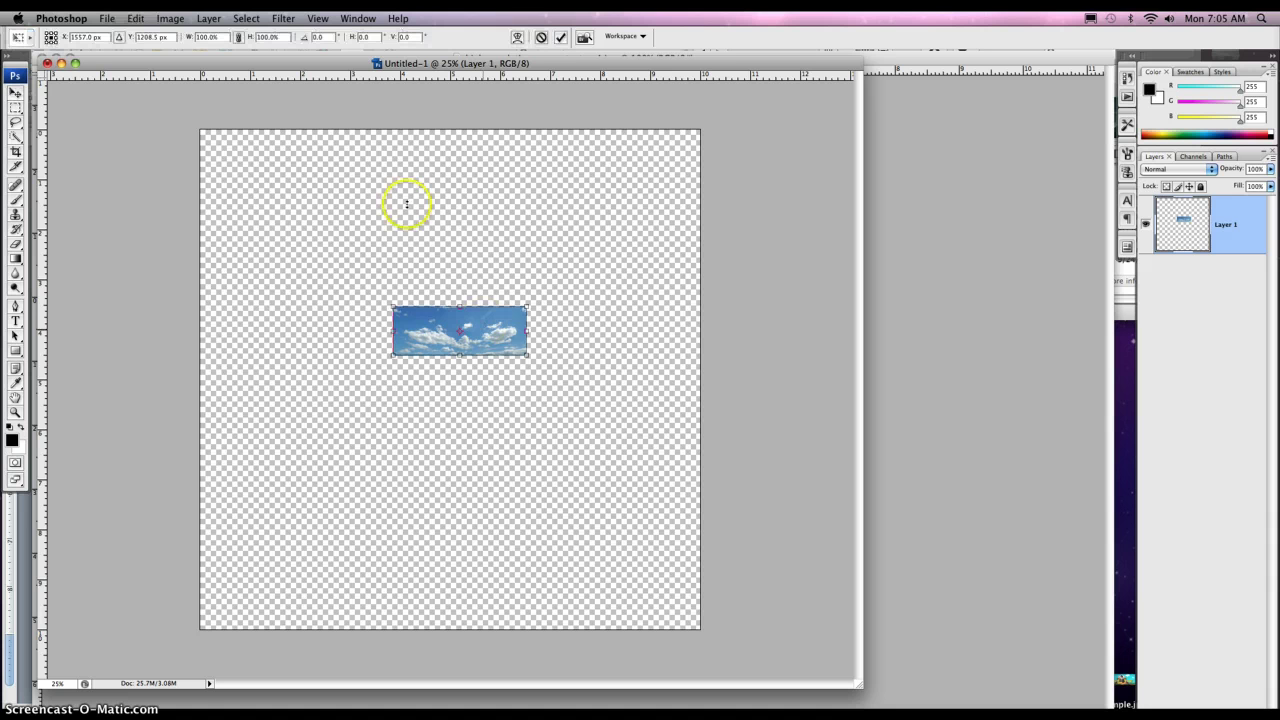
click(137, 18)
mouse_move(162, 265)
drag(380, 294, 240, 129)
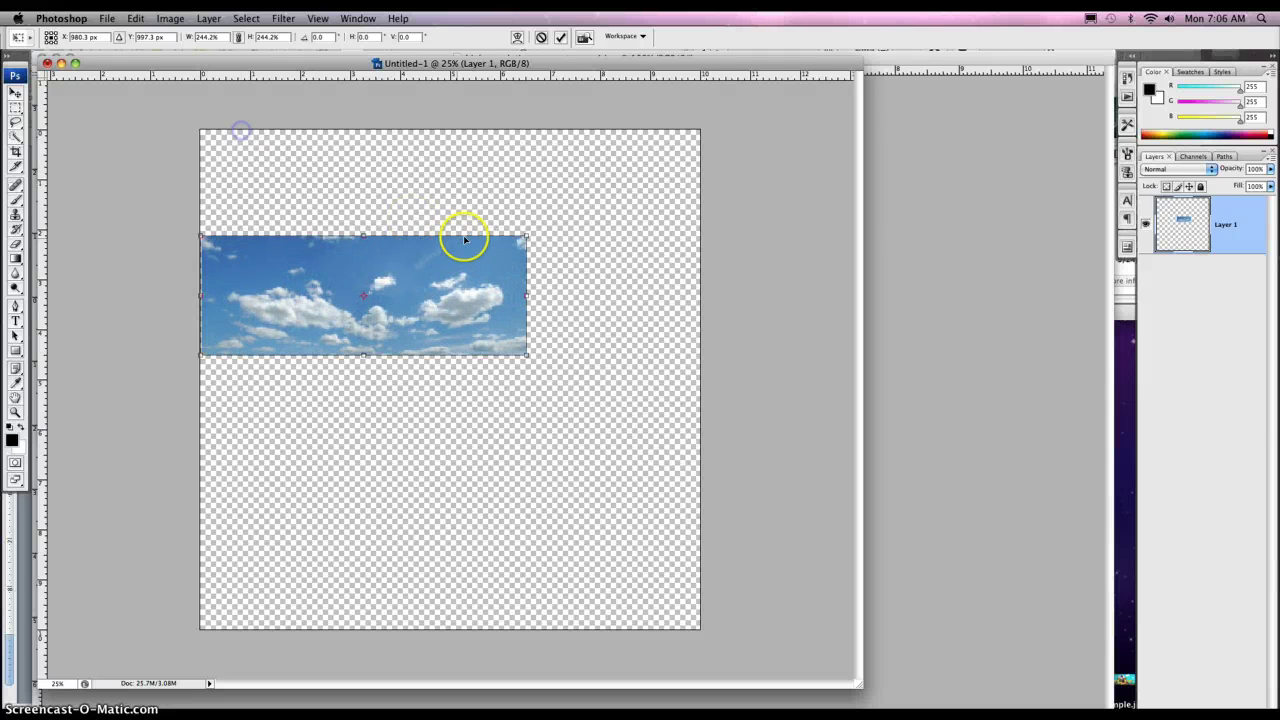
drag(525, 234, 695, 160)
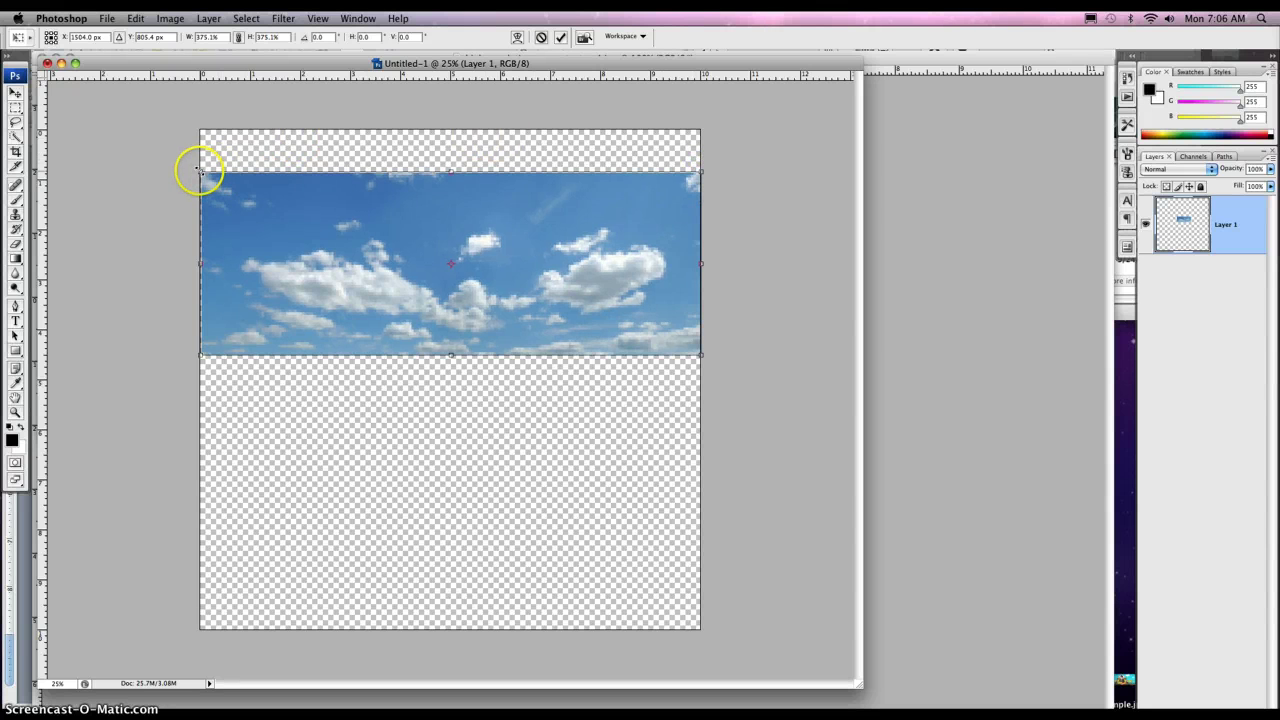
drag(198, 169, 196, 166)
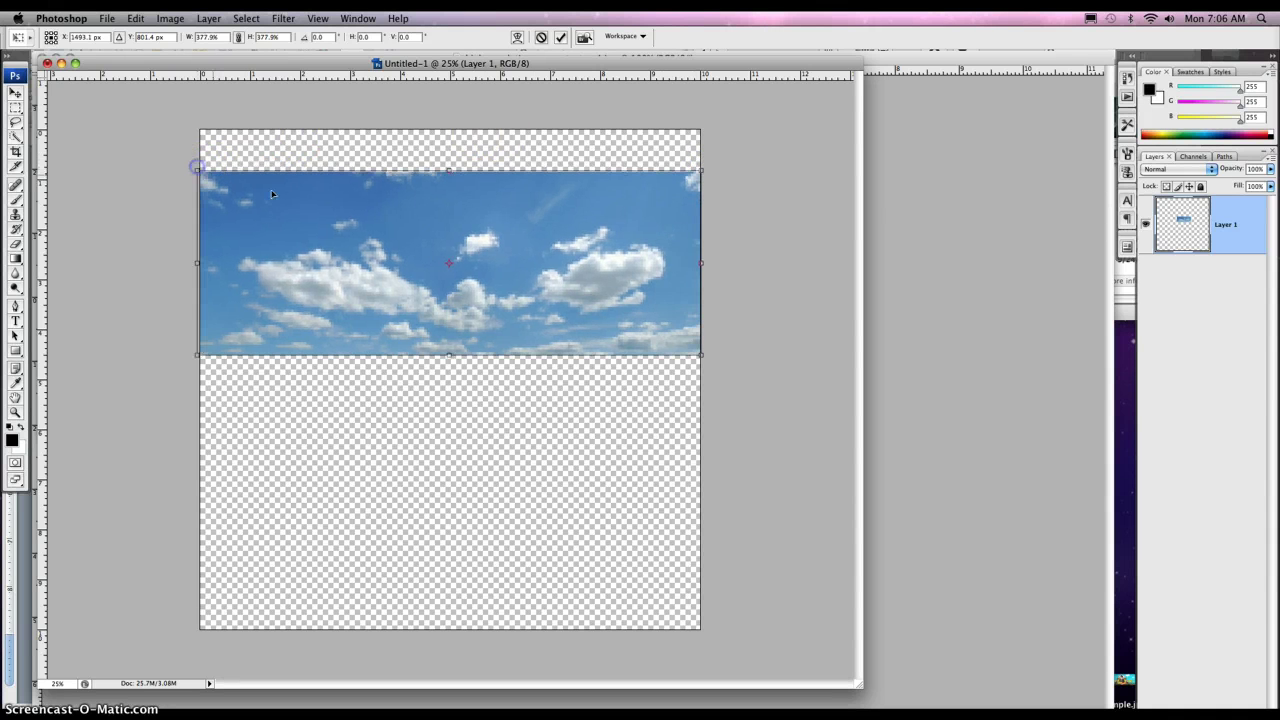
drag(306, 220, 306, 178)
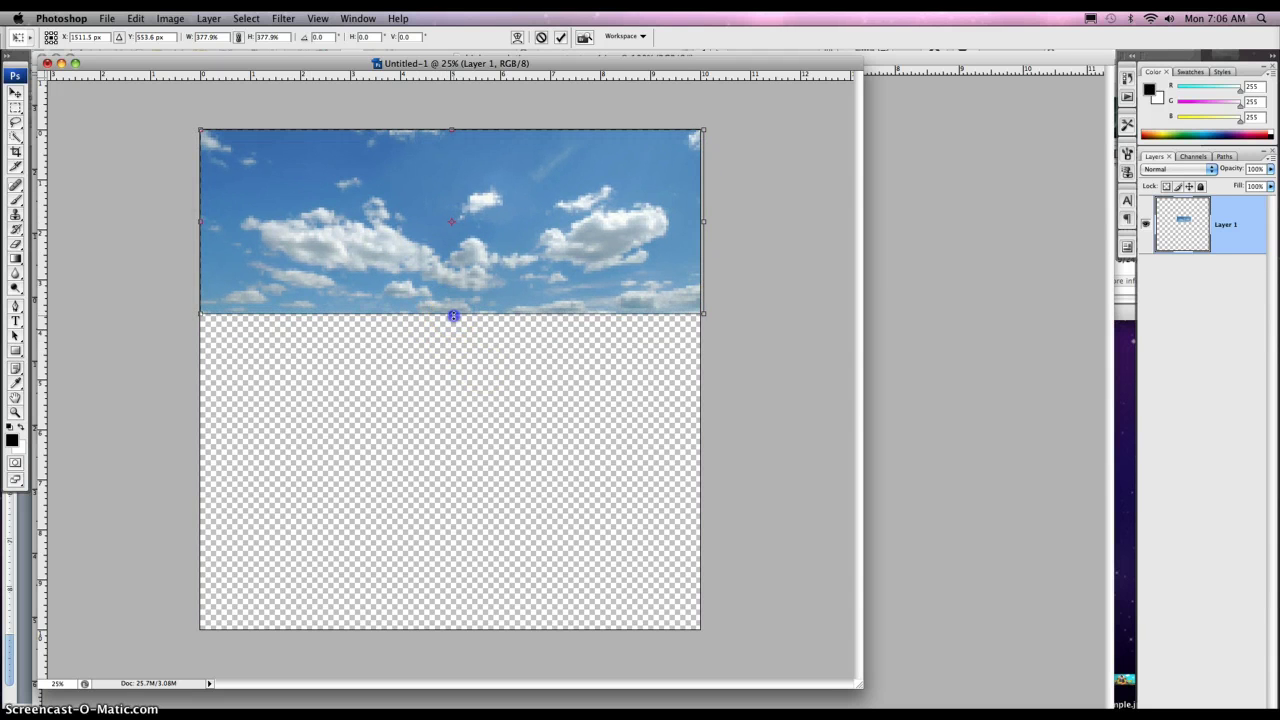
- Stretch the sky's lower edge down to about 5.5 inches on the vertical ruler and apply the transformation
drag(453, 316, 443, 405)
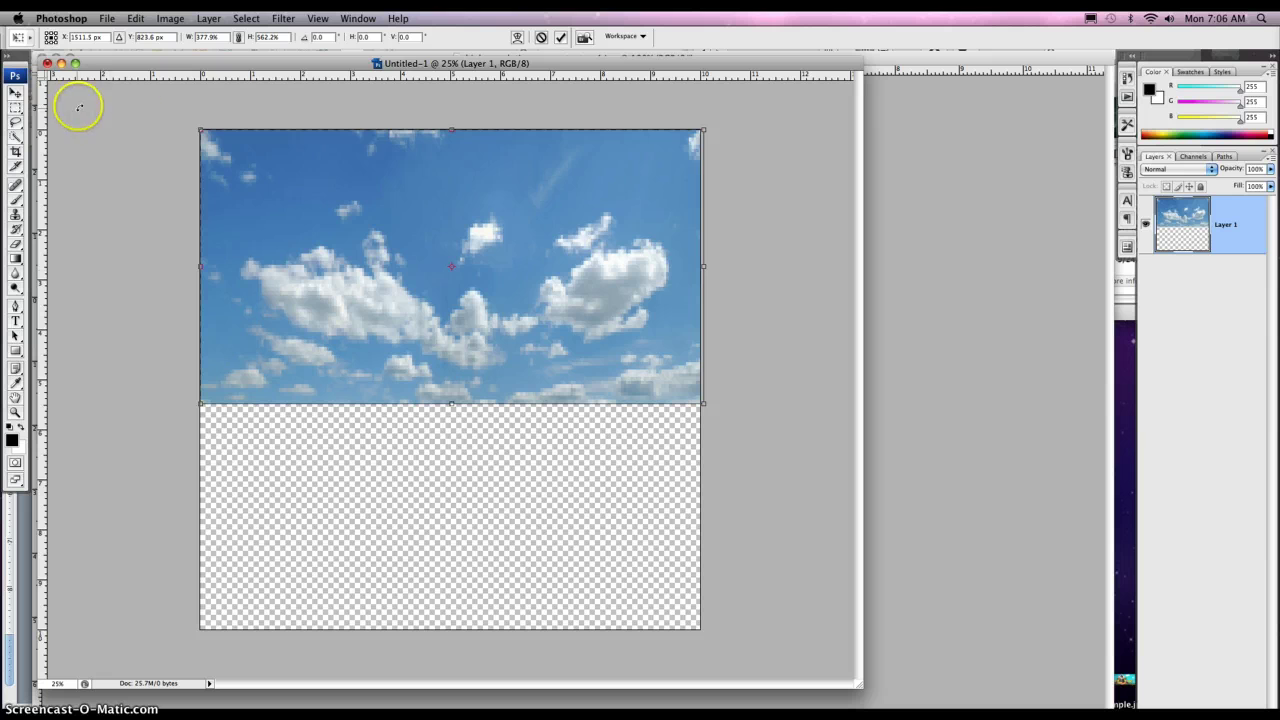
click(318, 18)
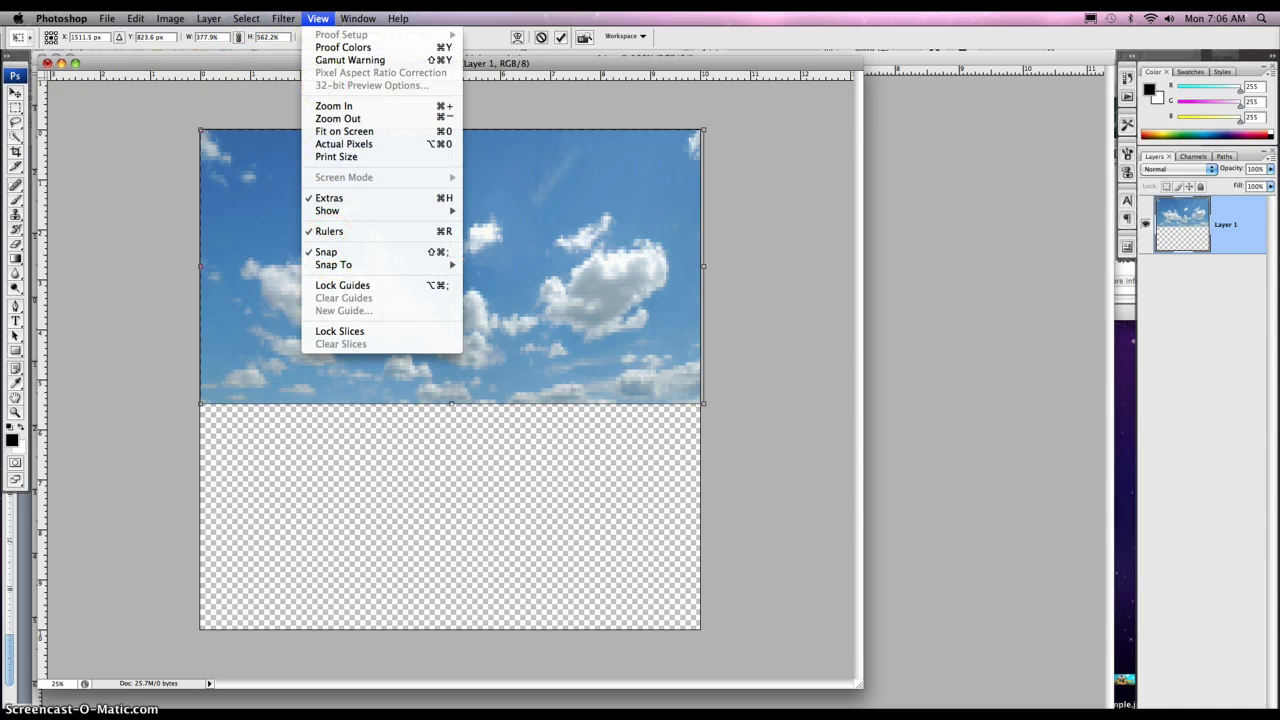
click(318, 18)
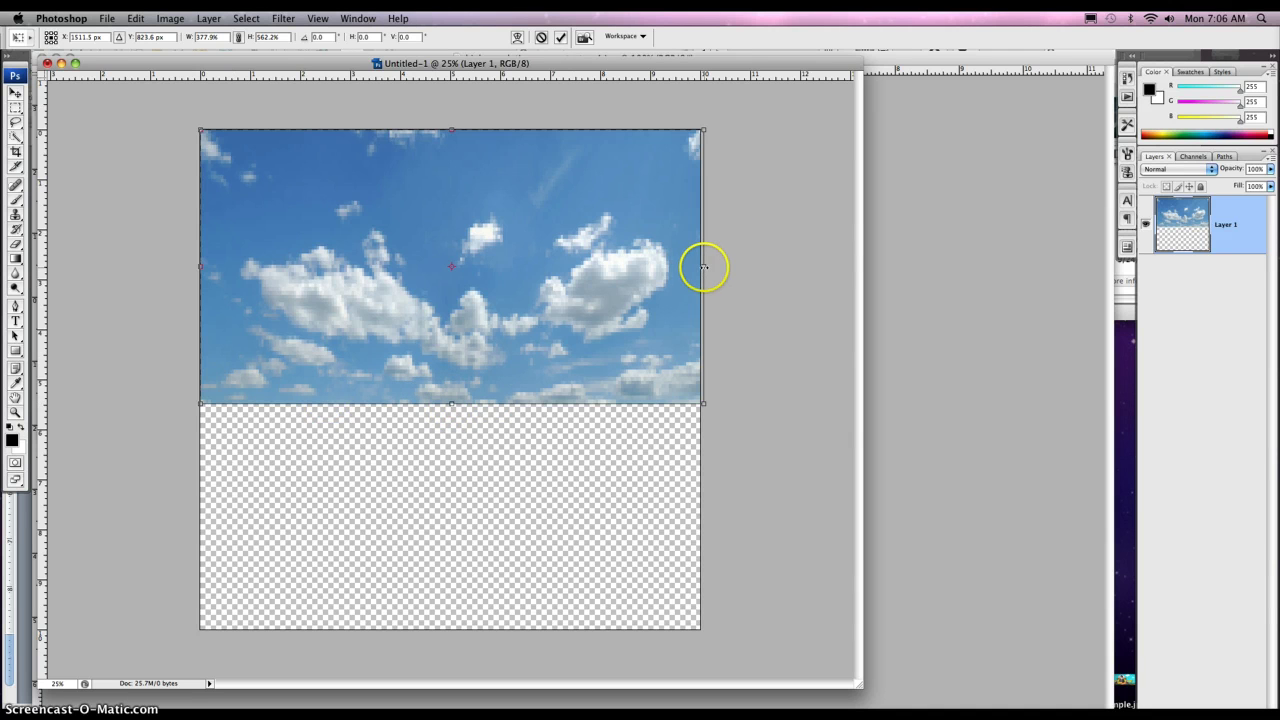
double_click(485, 378)
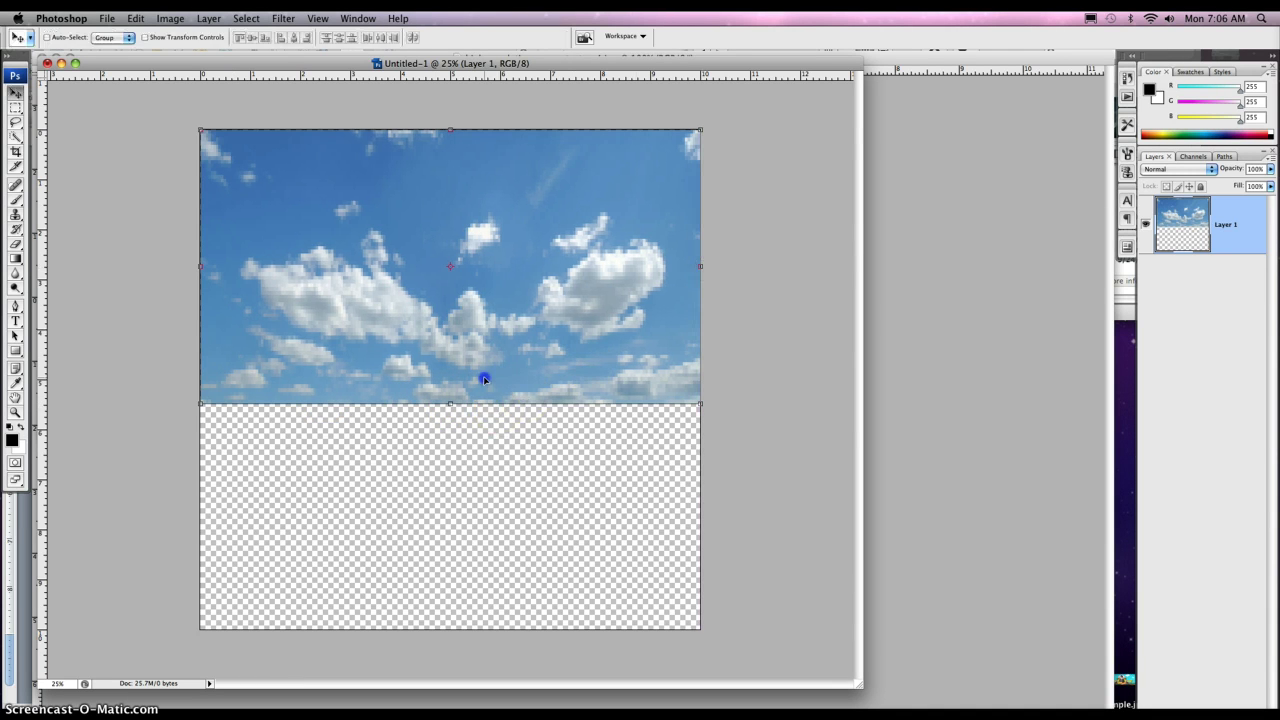
click(416, 282)
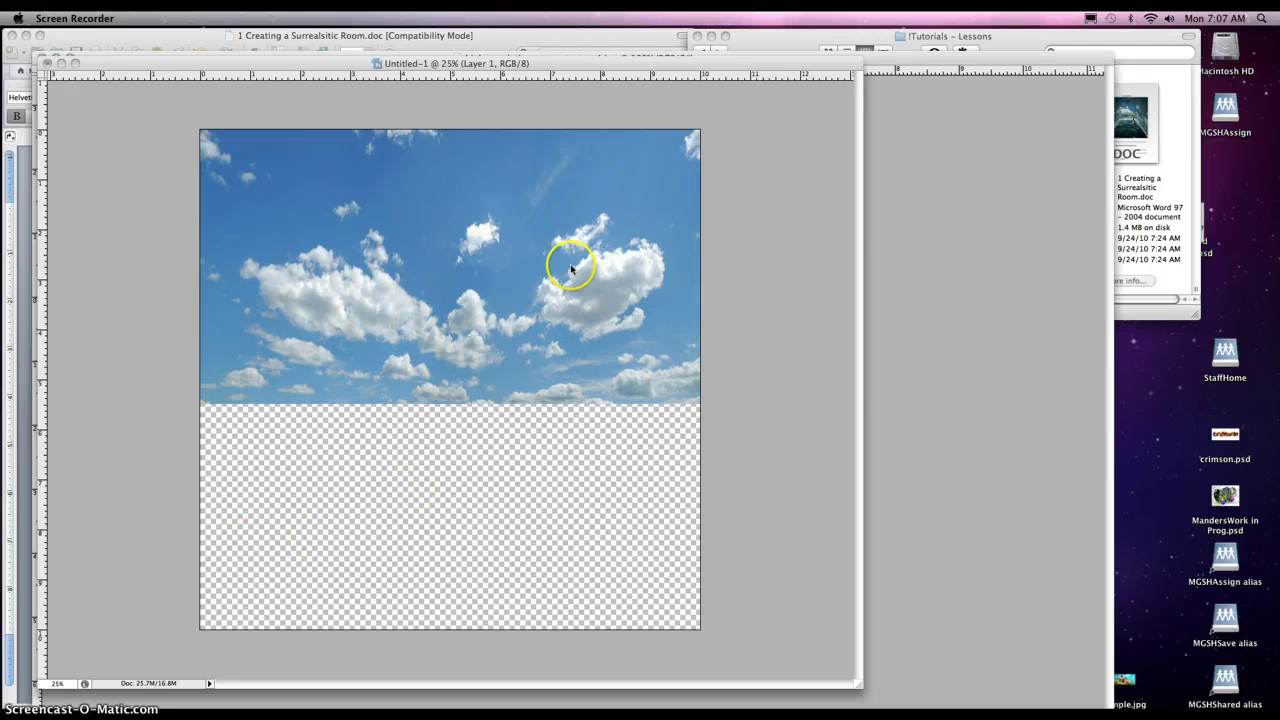
click(690, 268)
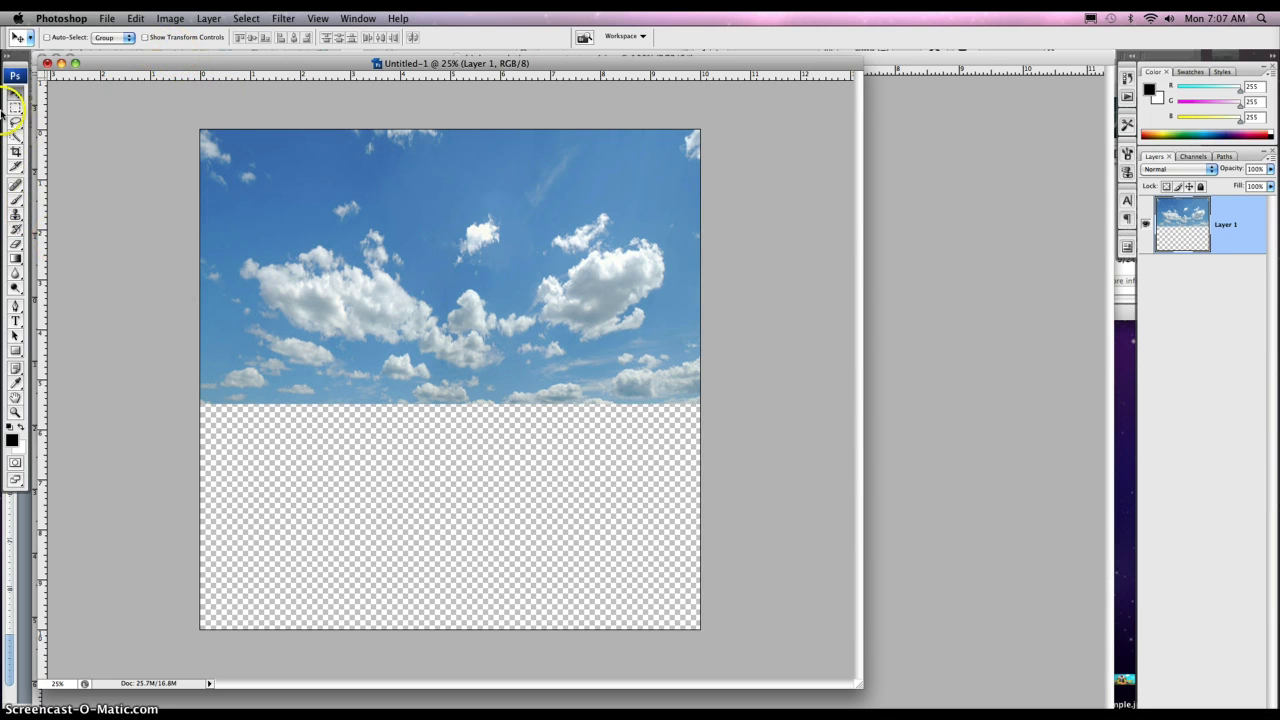
- Select the leftmost 3 inches of the sky and distort its lower-left corner down to the canvas's bottom-left corner
click(16, 107)
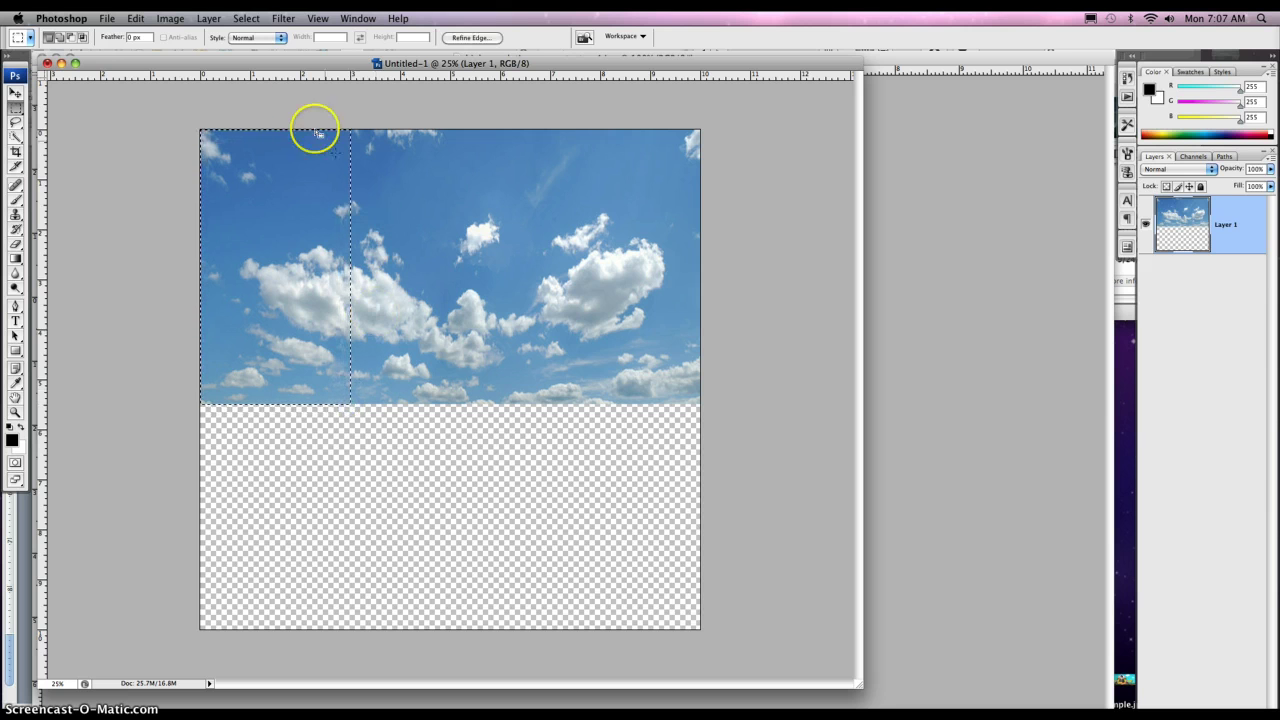
click(138, 19)
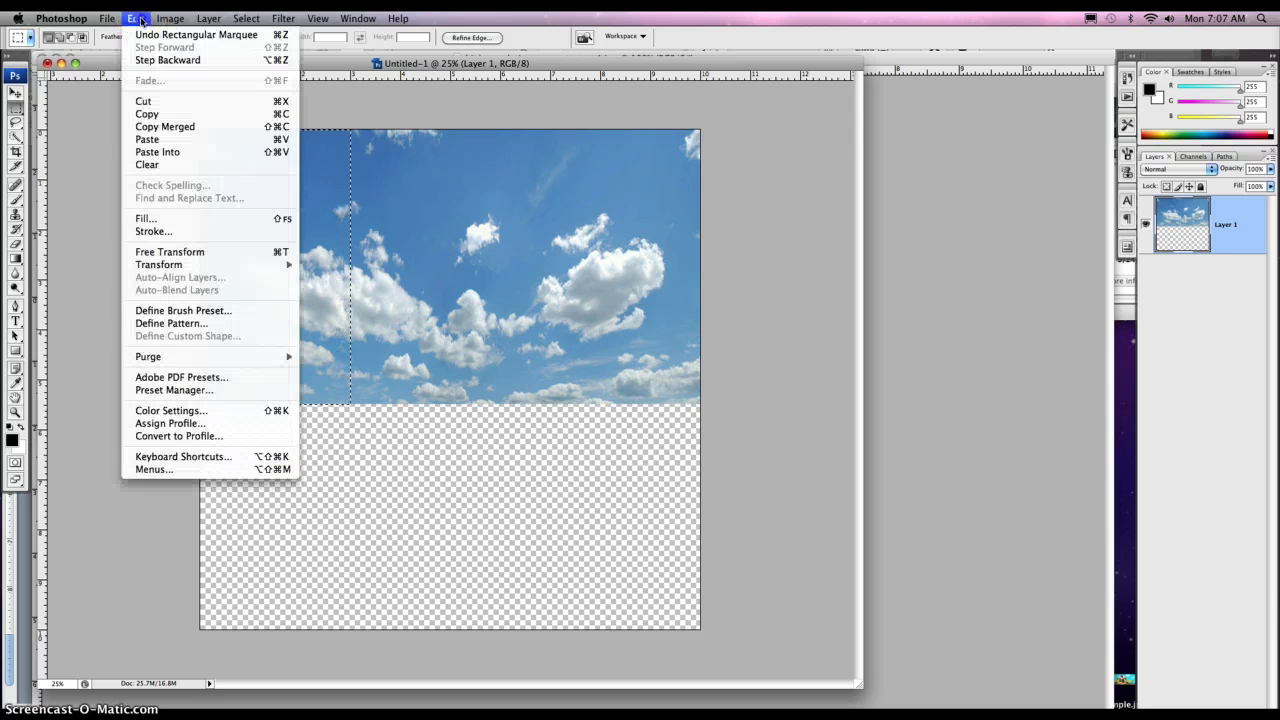
mouse_move(178, 266)
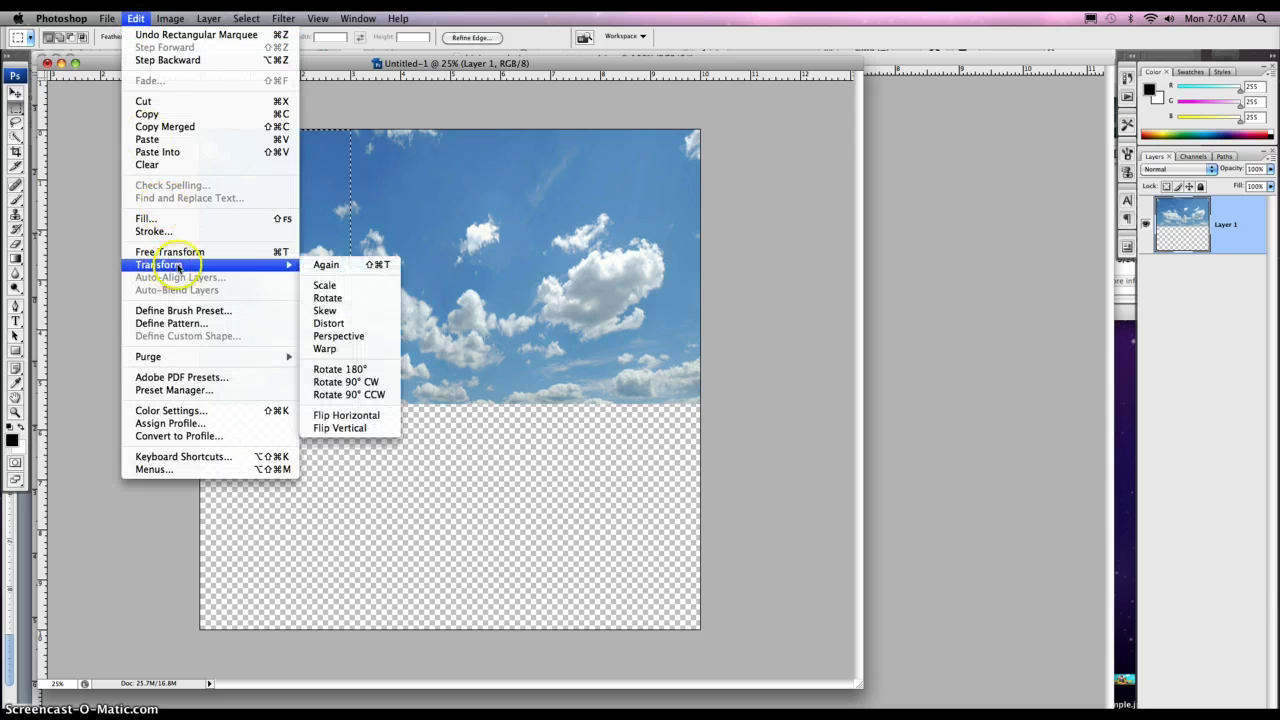
click(325, 323)
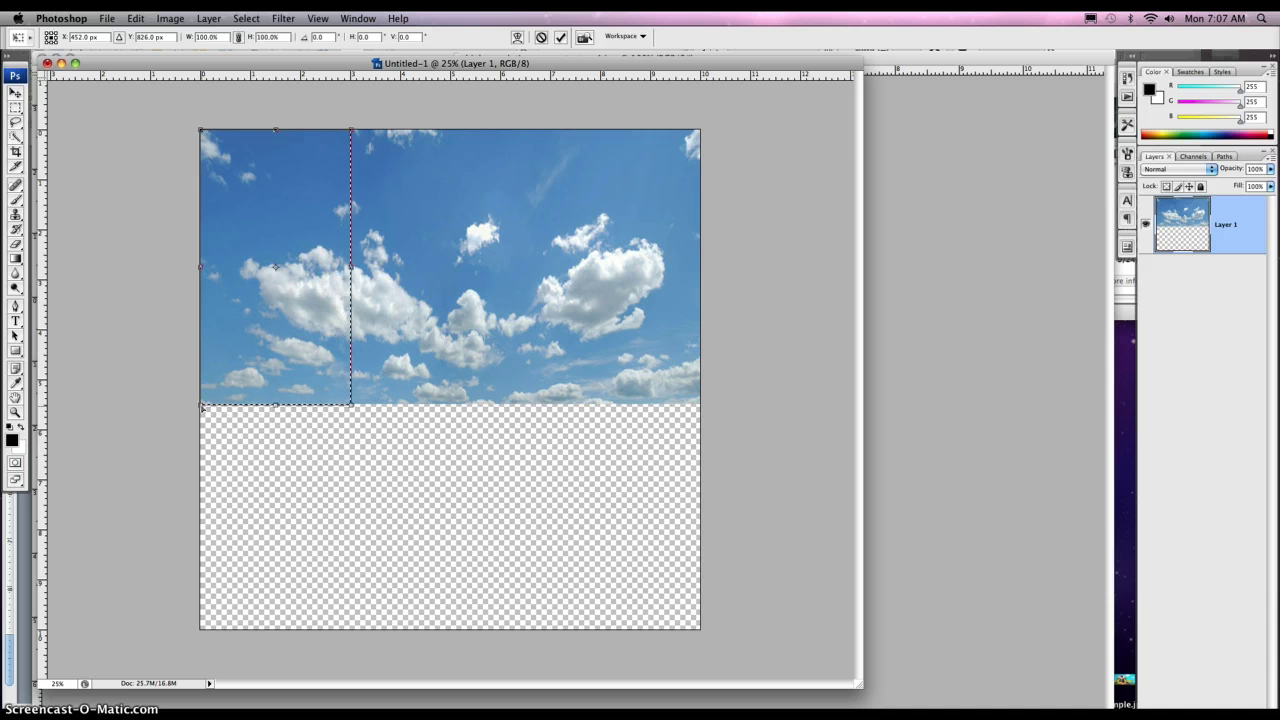
drag(202, 408, 198, 628)
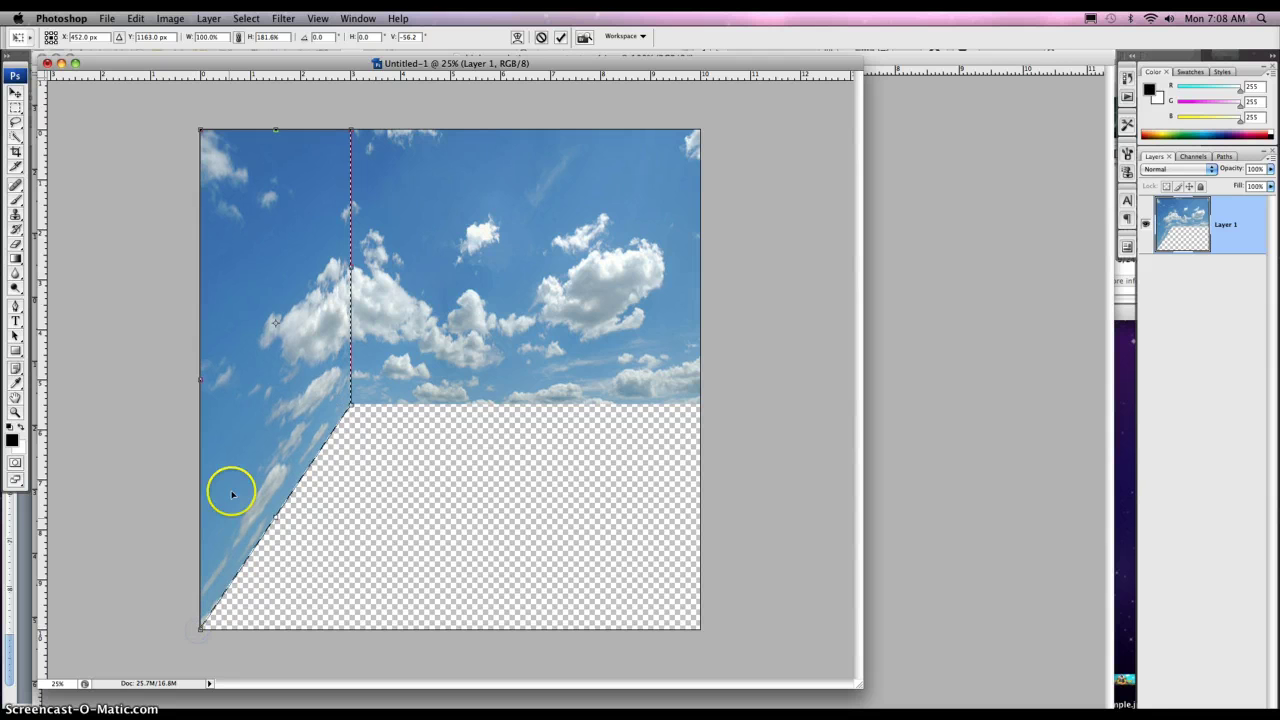
key(Return)
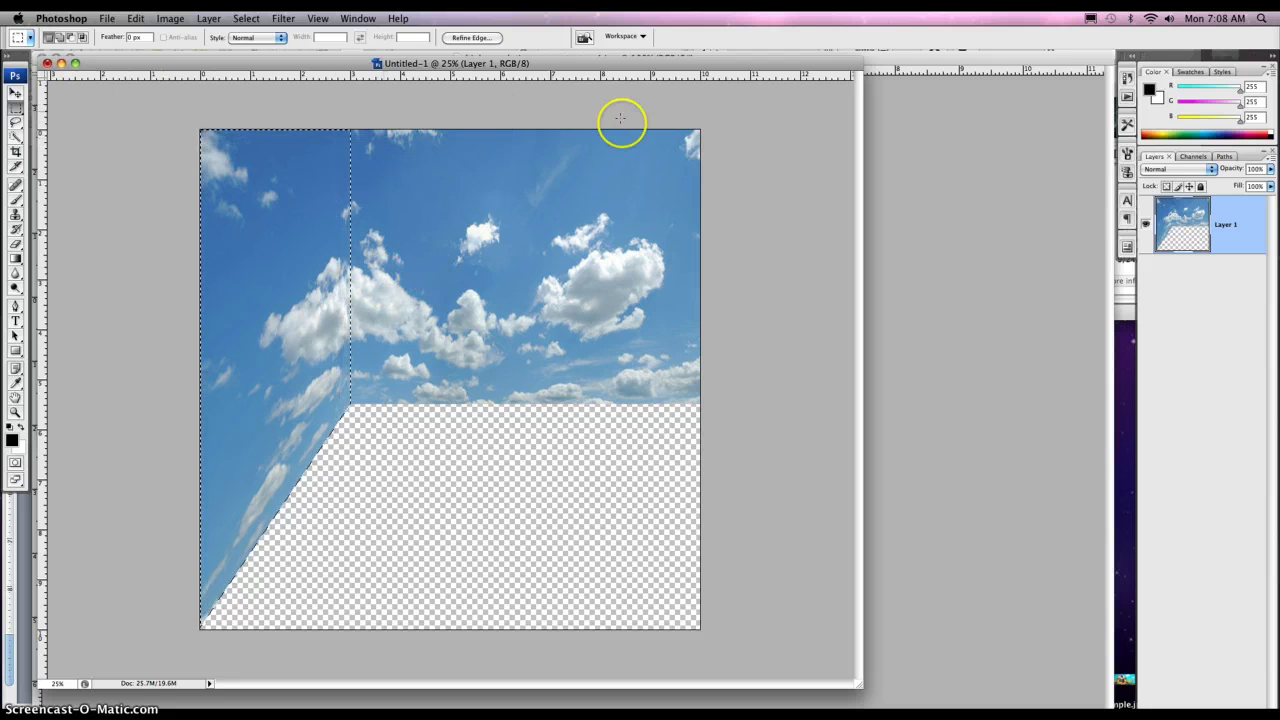
- Select the rightmost 3 inches of the sky and distort its lower-right corner down to the canvas's bottom-right corner
click(704, 125)
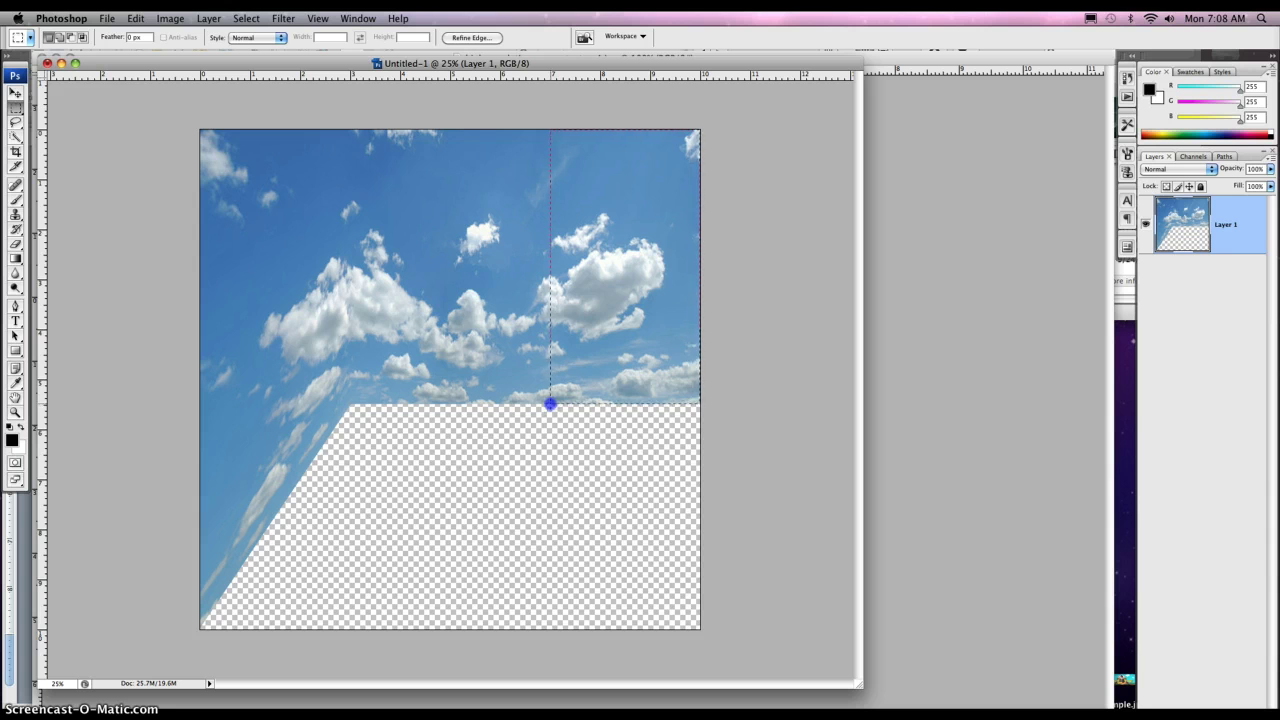
drag(550, 403, 550, 403)
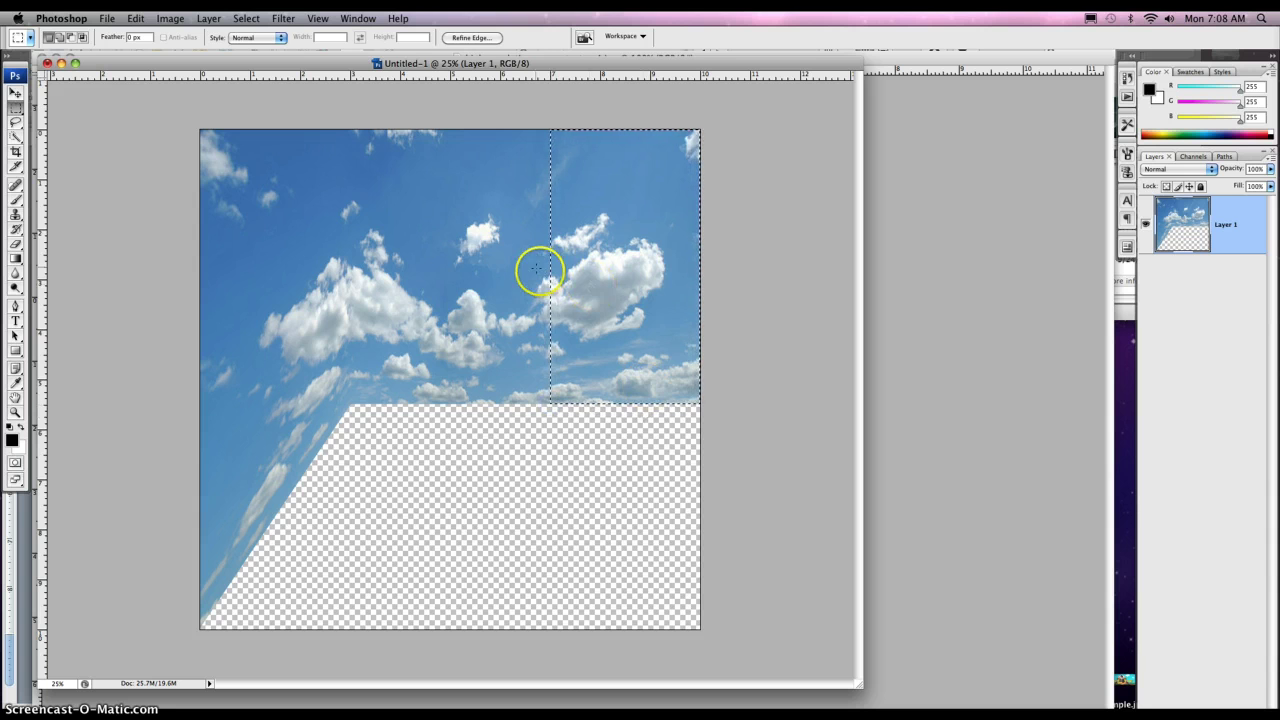
click(136, 18)
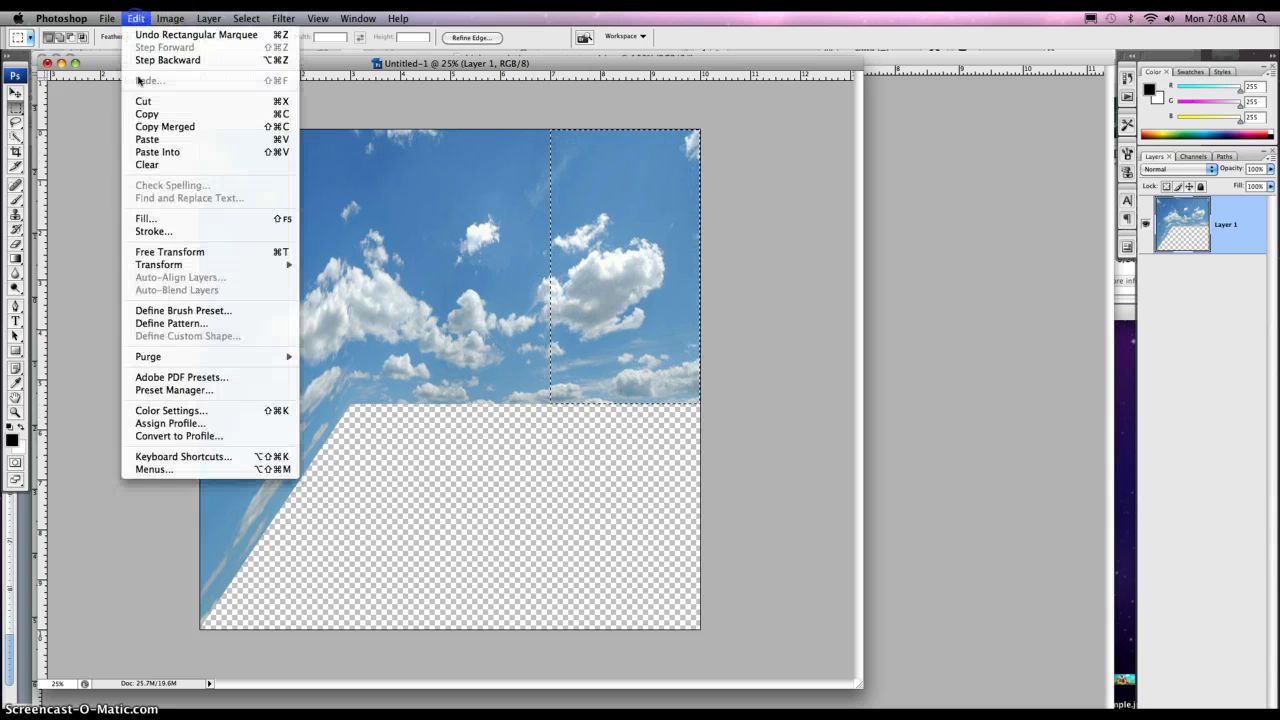
mouse_move(180, 267)
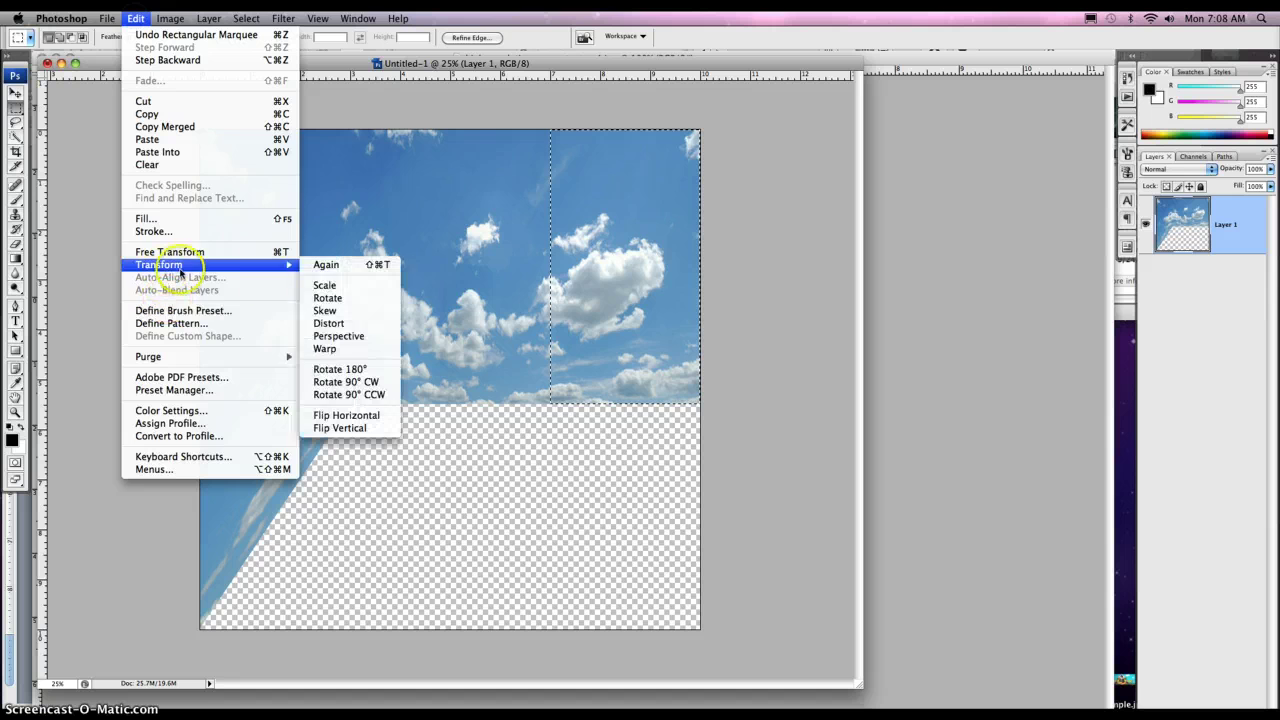
click(320, 323)
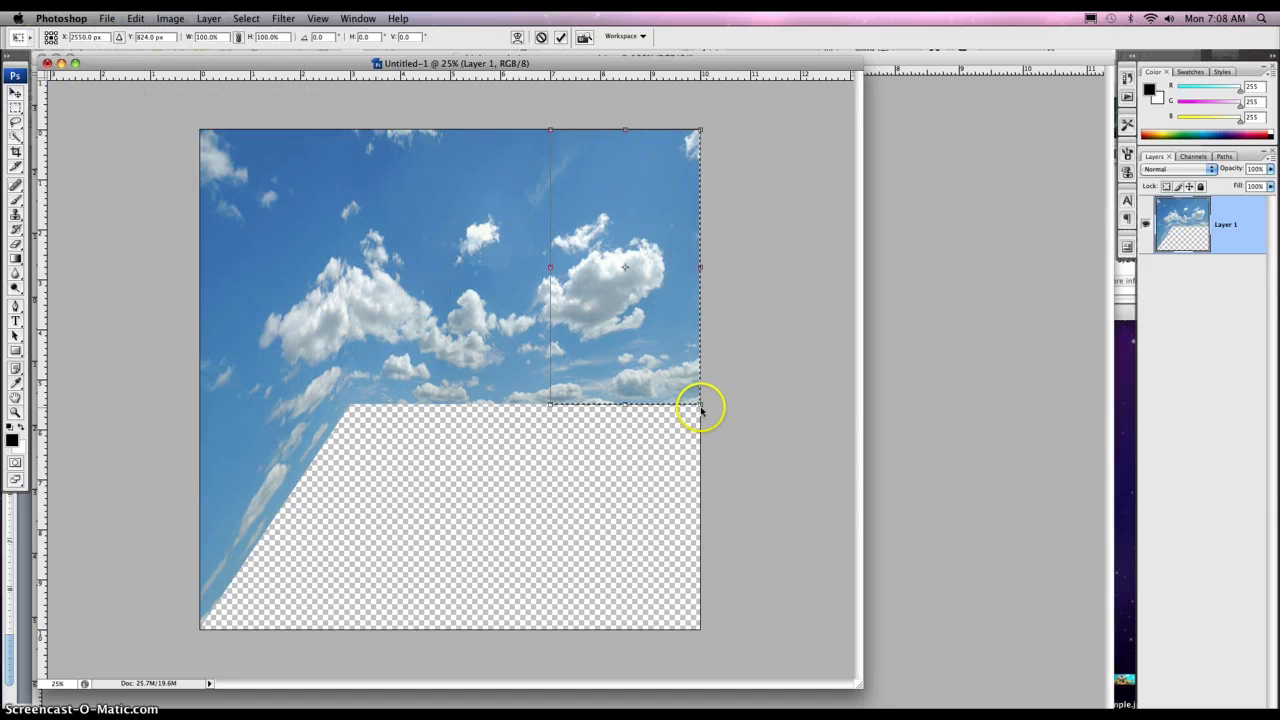
drag(701, 406, 703, 633)
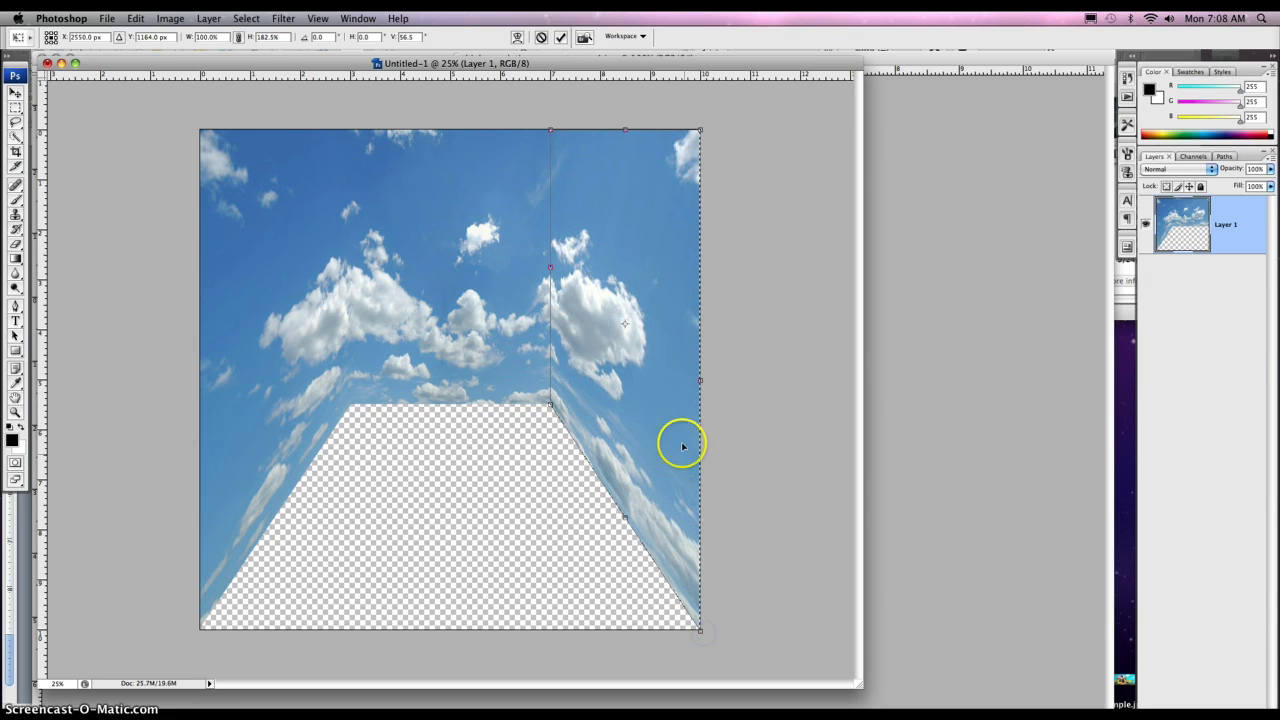
key(Return)
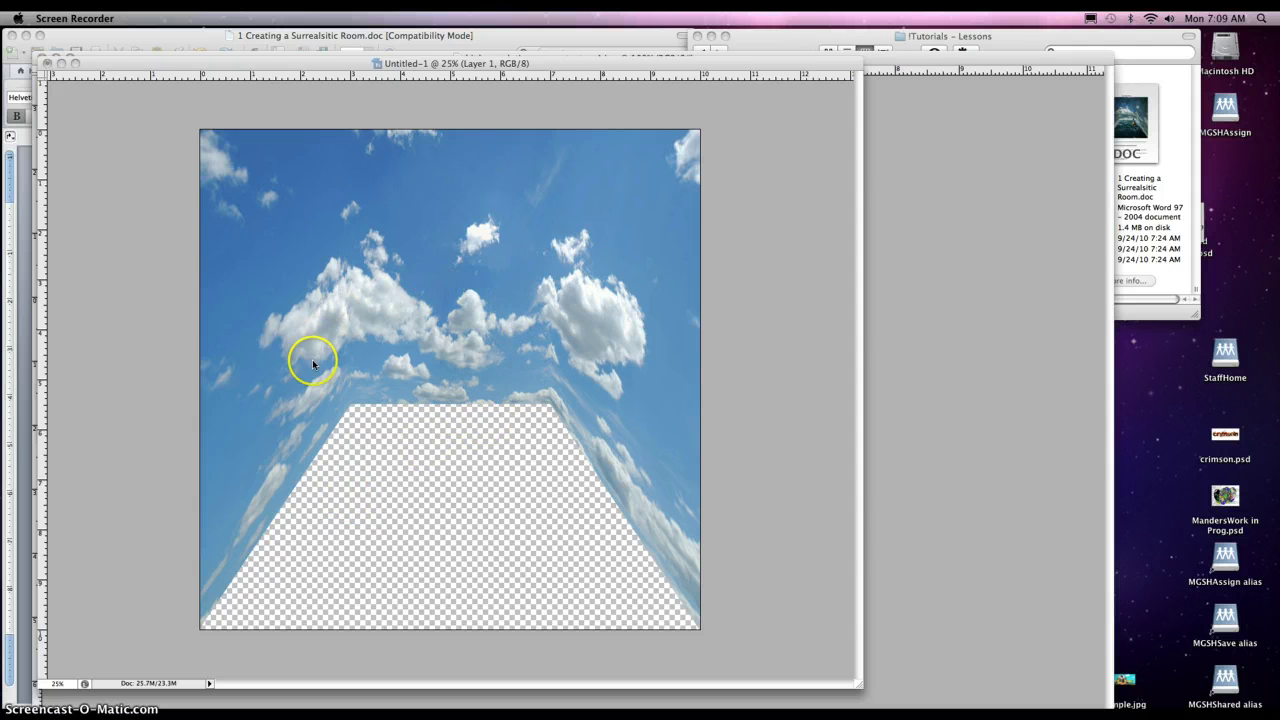
- Move the room document and big_blue_sky.jpg windows out of the way and bring high-resolution-paper-texture4.jpg to the front
click(447, 68)
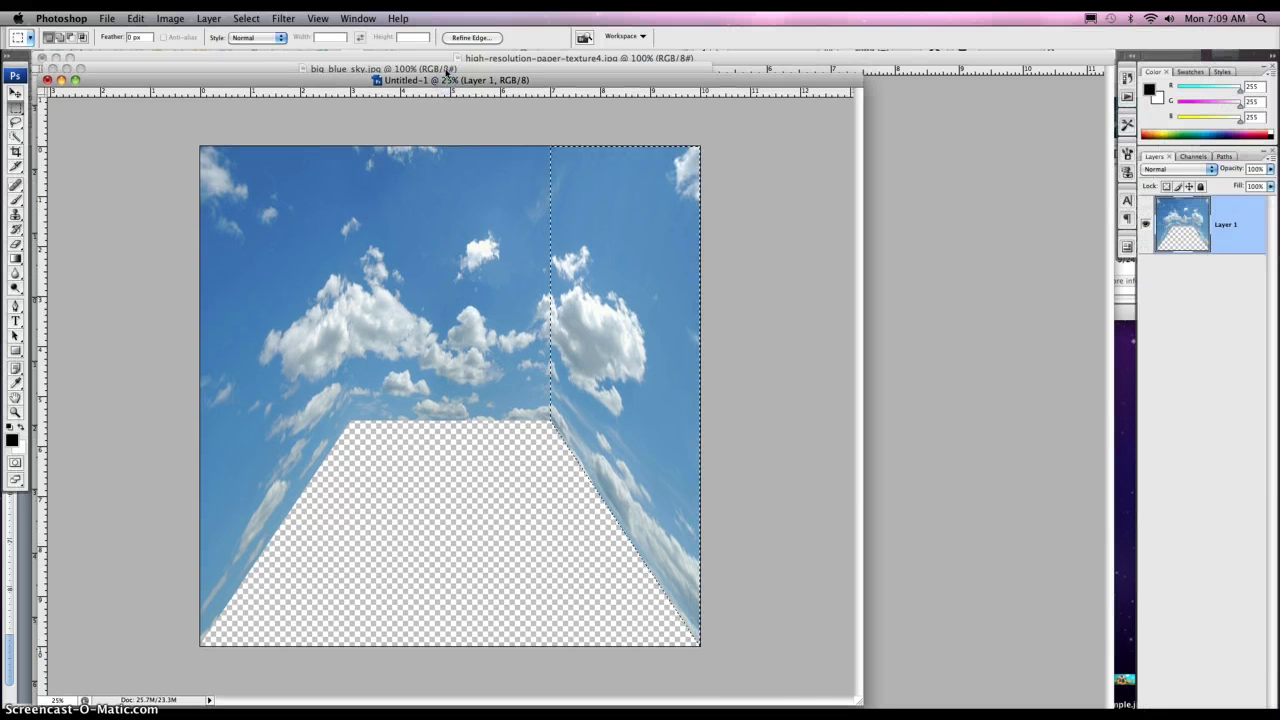
click(447, 68)
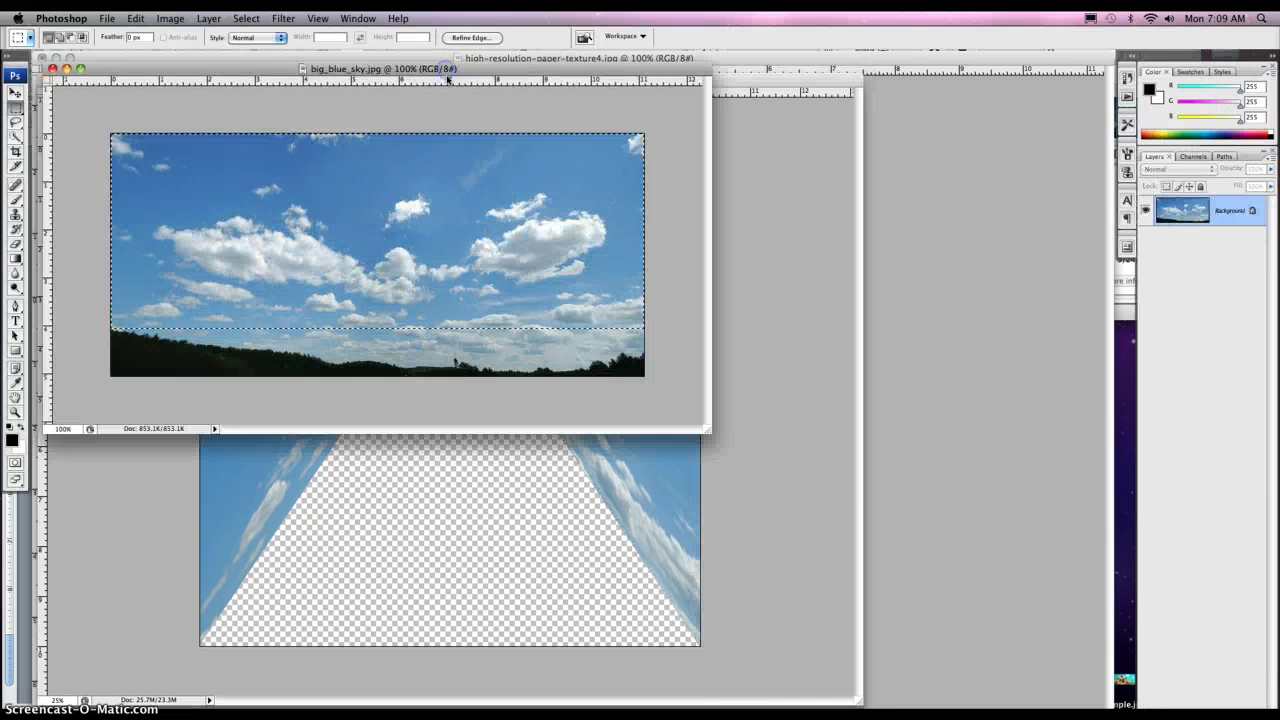
click(67, 68)
mouse_move(217, 84)
mouse_down()
mouse_move(303, 102)
mouse_move(237, 82)
mouse_up()
click(214, 60)
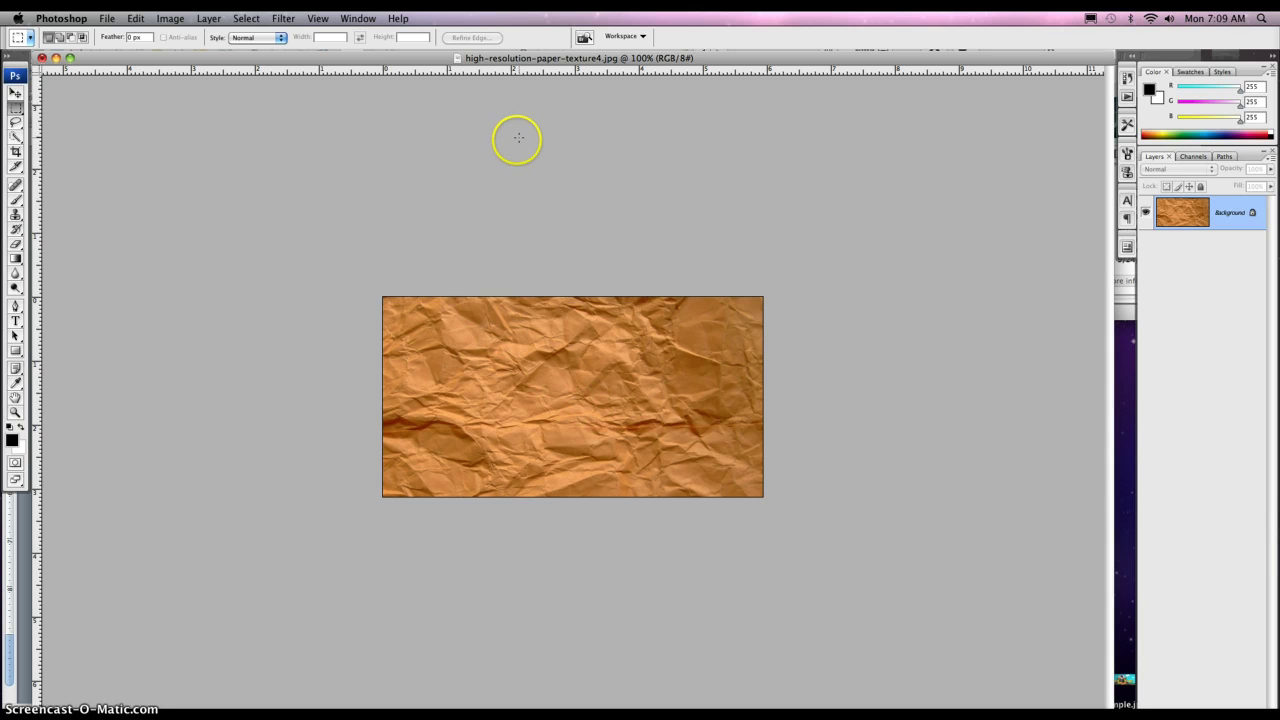
- Apply a Threshold adjustment with a level of about 150 to the paper texture image
click(18, 110)
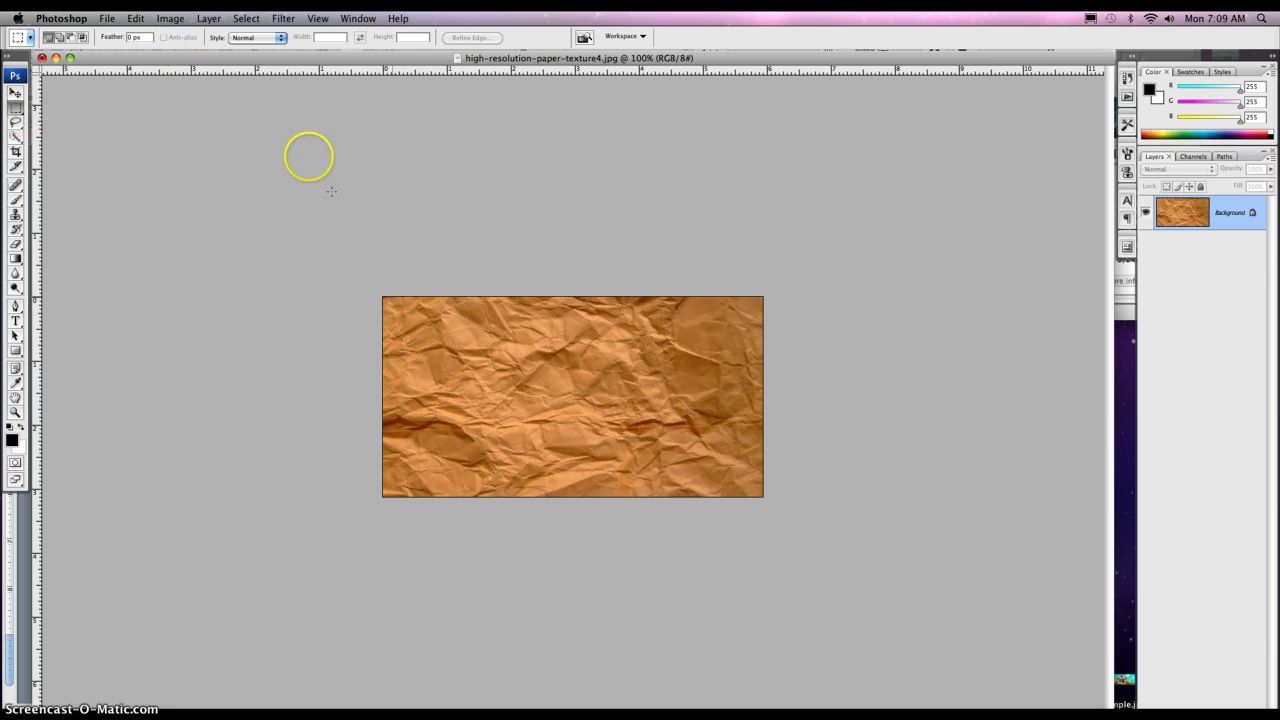
click(172, 18)
mouse_move(200, 55)
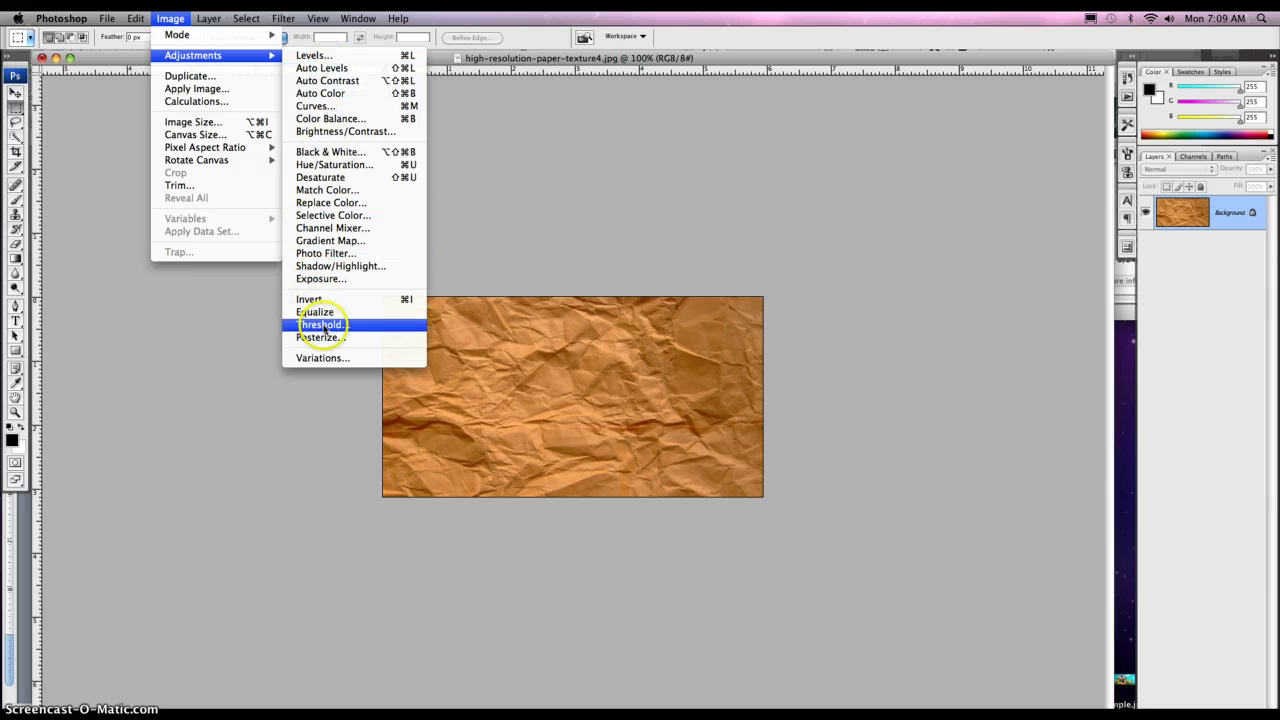
click(322, 325)
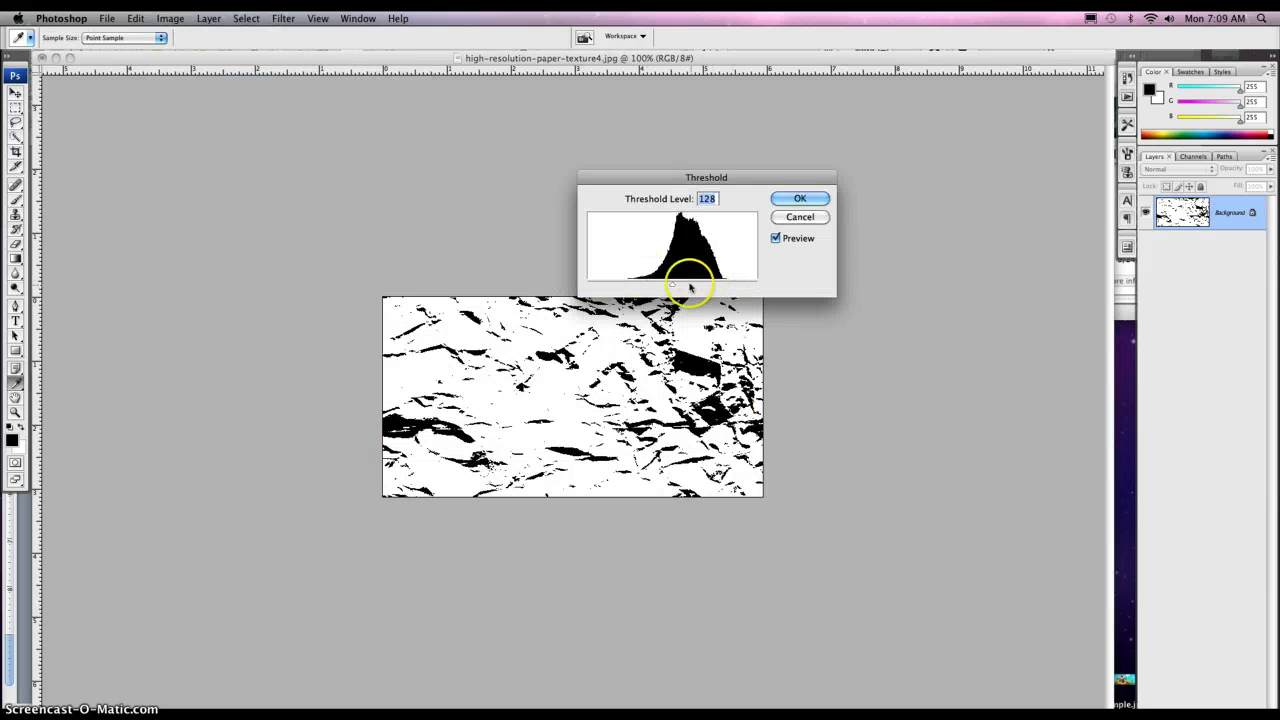
drag(674, 288, 687, 286)
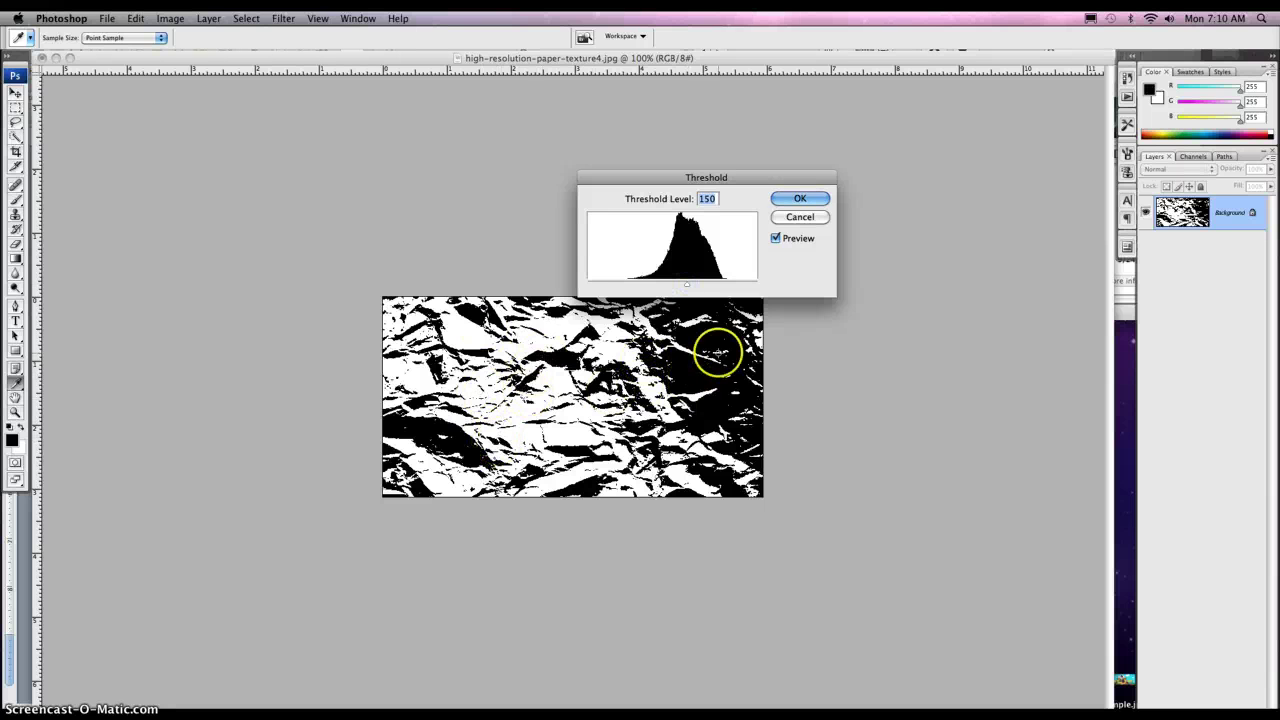
click(687, 286)
drag(687, 286, 688, 286)
click(800, 199)
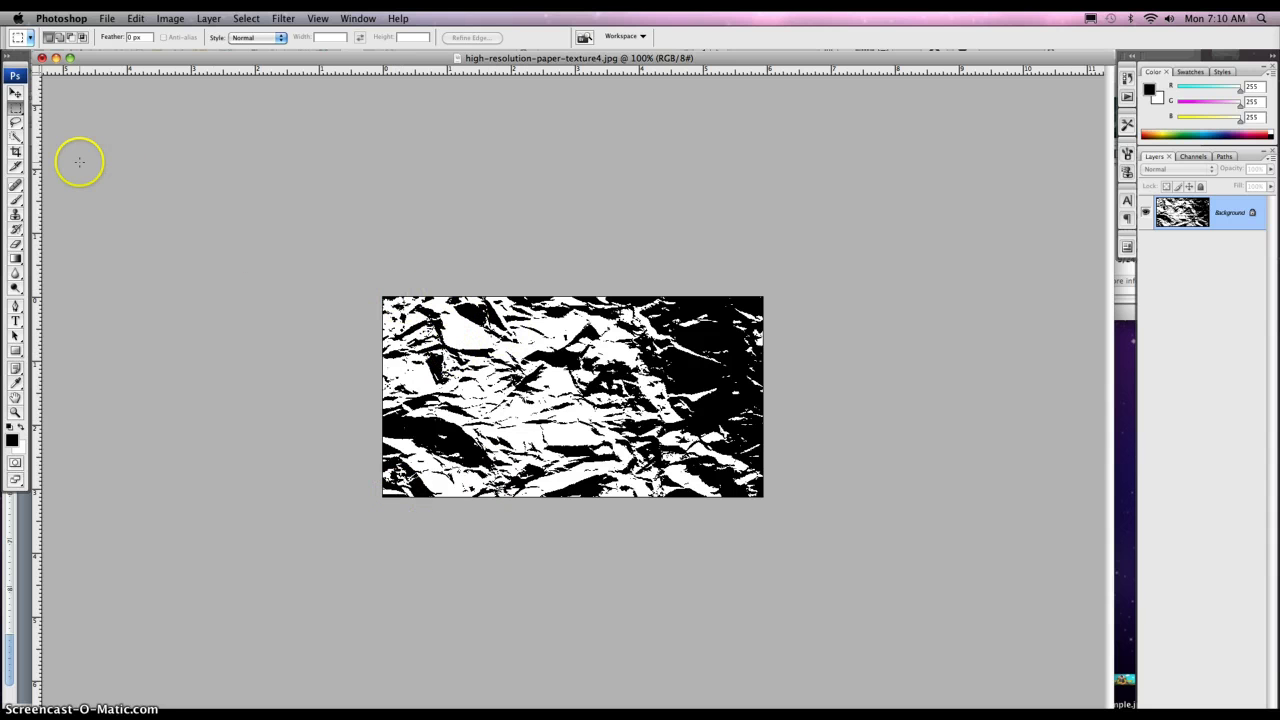
- Make an elliptical selection spanning nearly the whole paper texture and feather it by 5 pixels
click(14, 112)
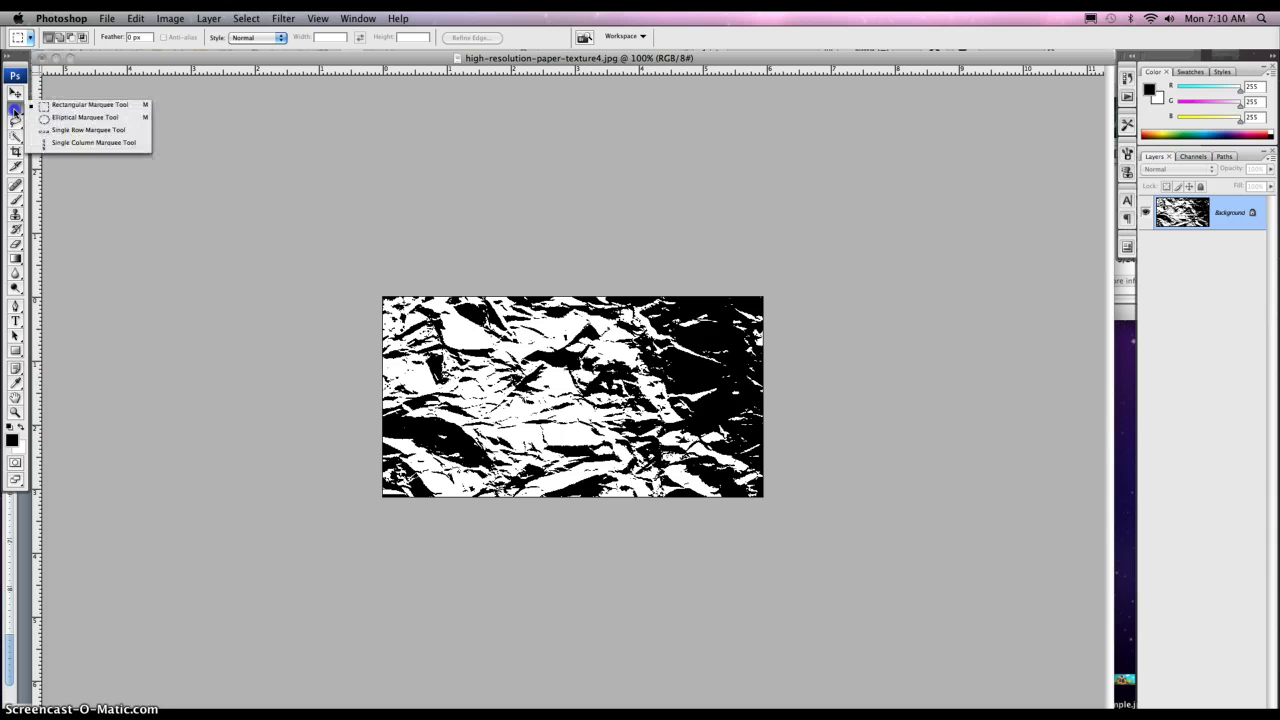
click(84, 117)
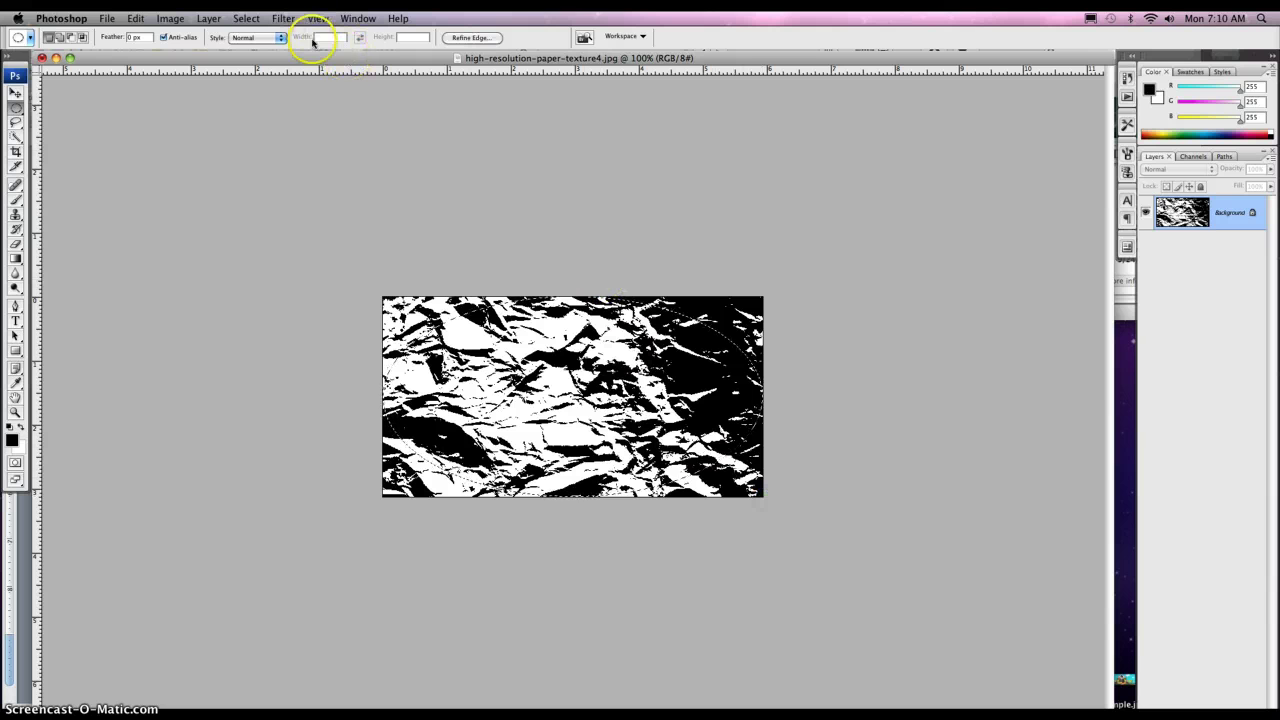
click(253, 19)
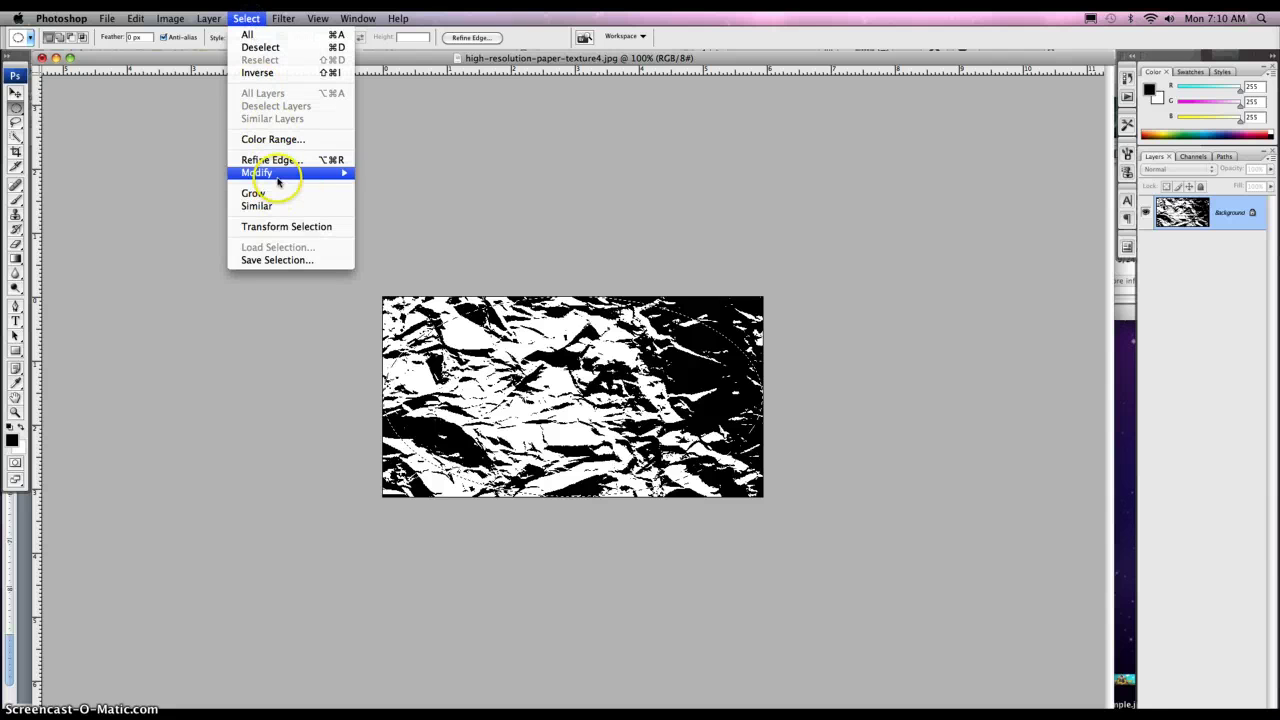
mouse_move(283, 174)
click(391, 223)
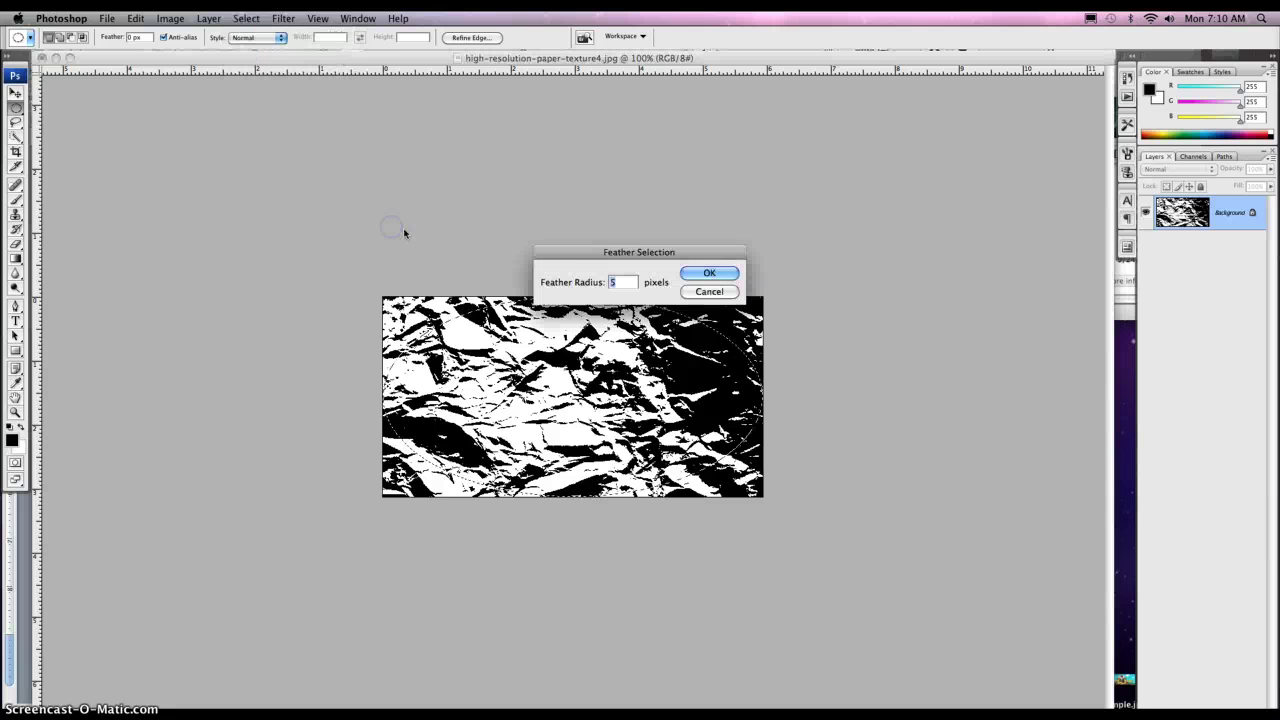
click(623, 278)
double_click(623, 281)
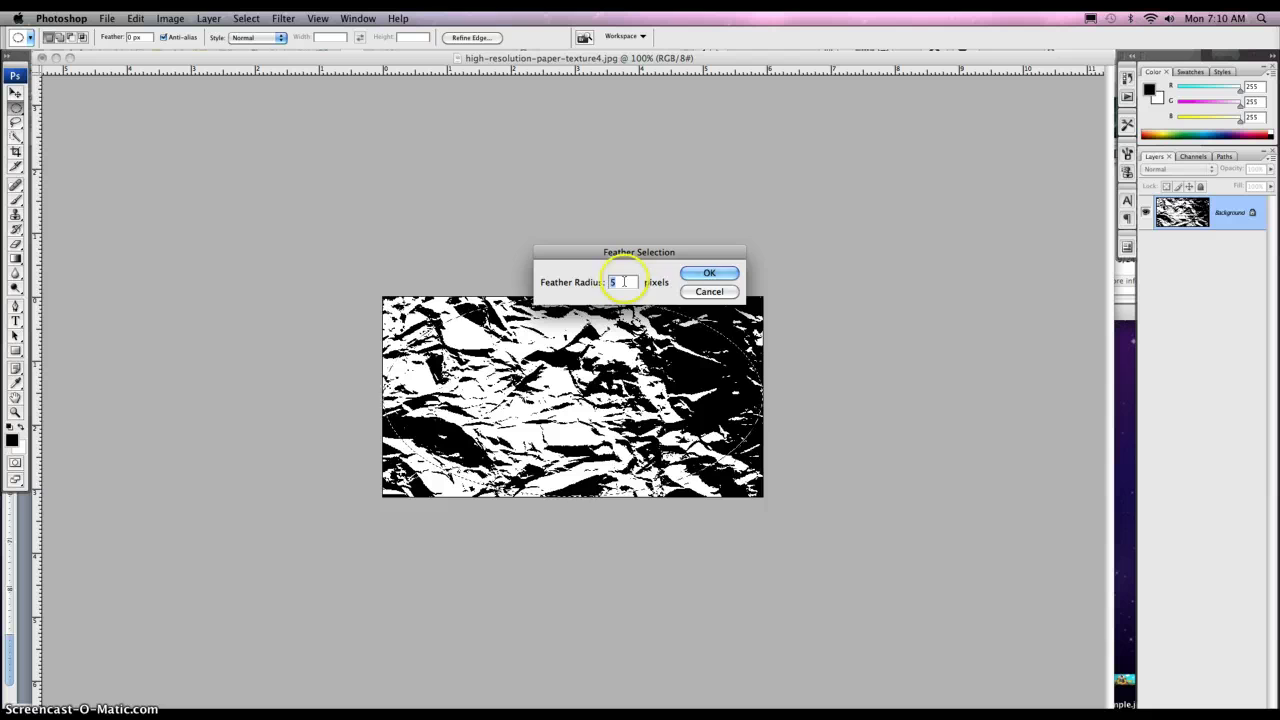
key(Return)
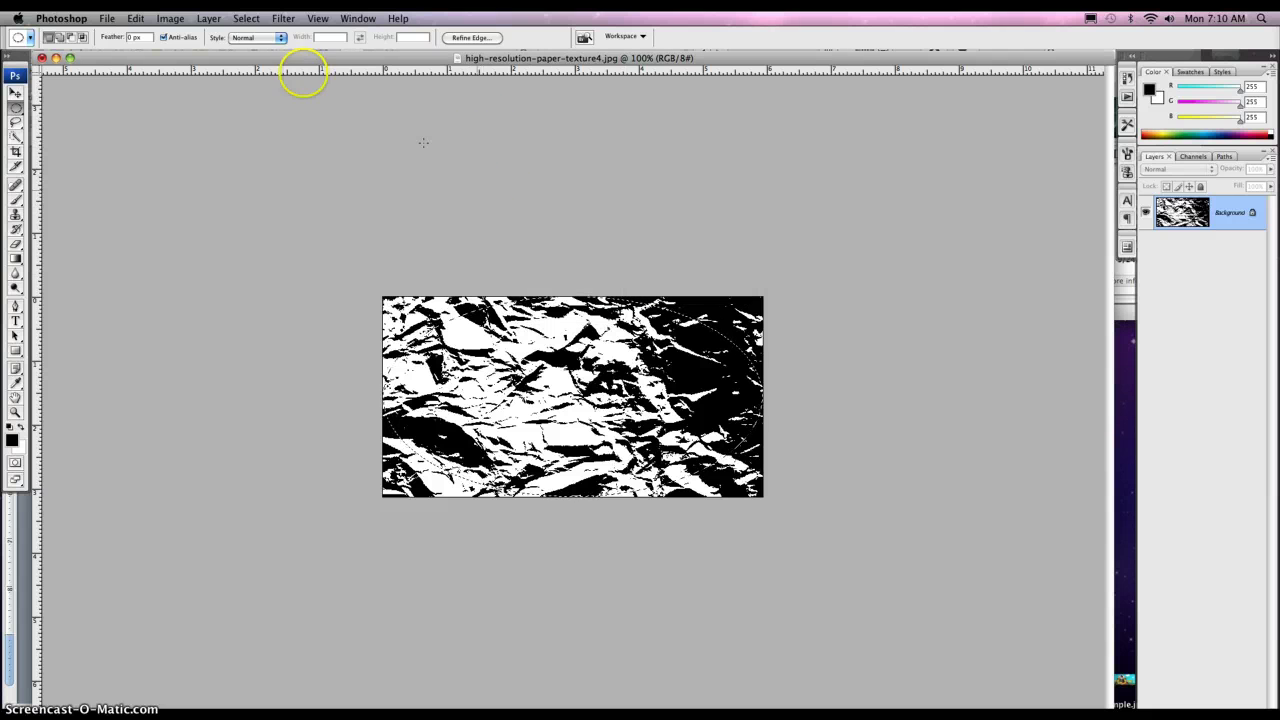
- Cut the feathered ellipse and paste it onto its own layer, then delete the Background layer
click(136, 17)
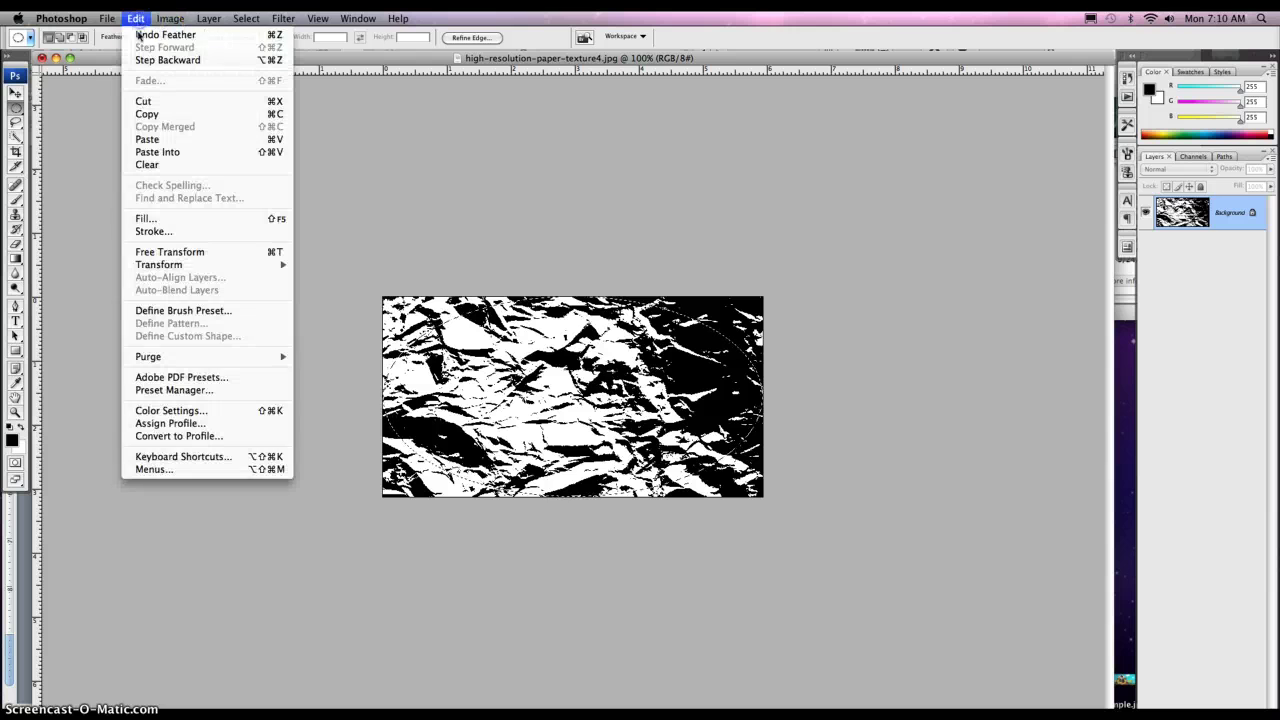
click(155, 102)
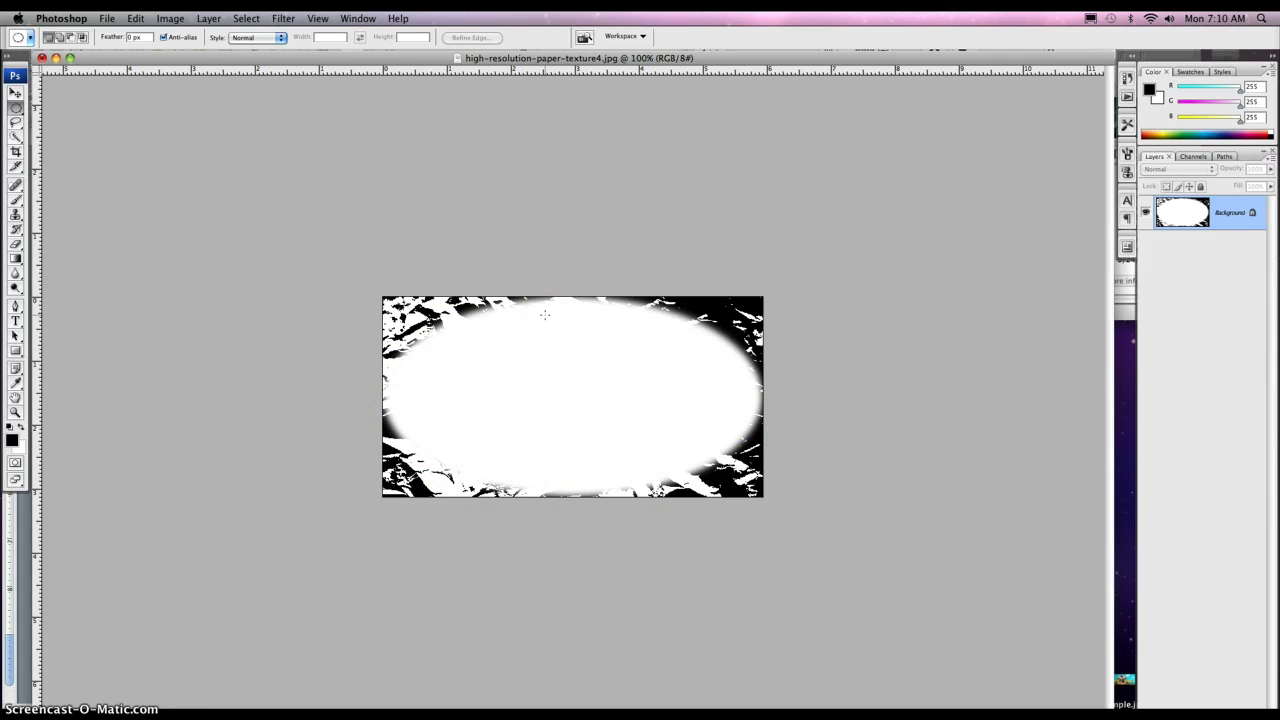
key(super+v)
click(439, 172)
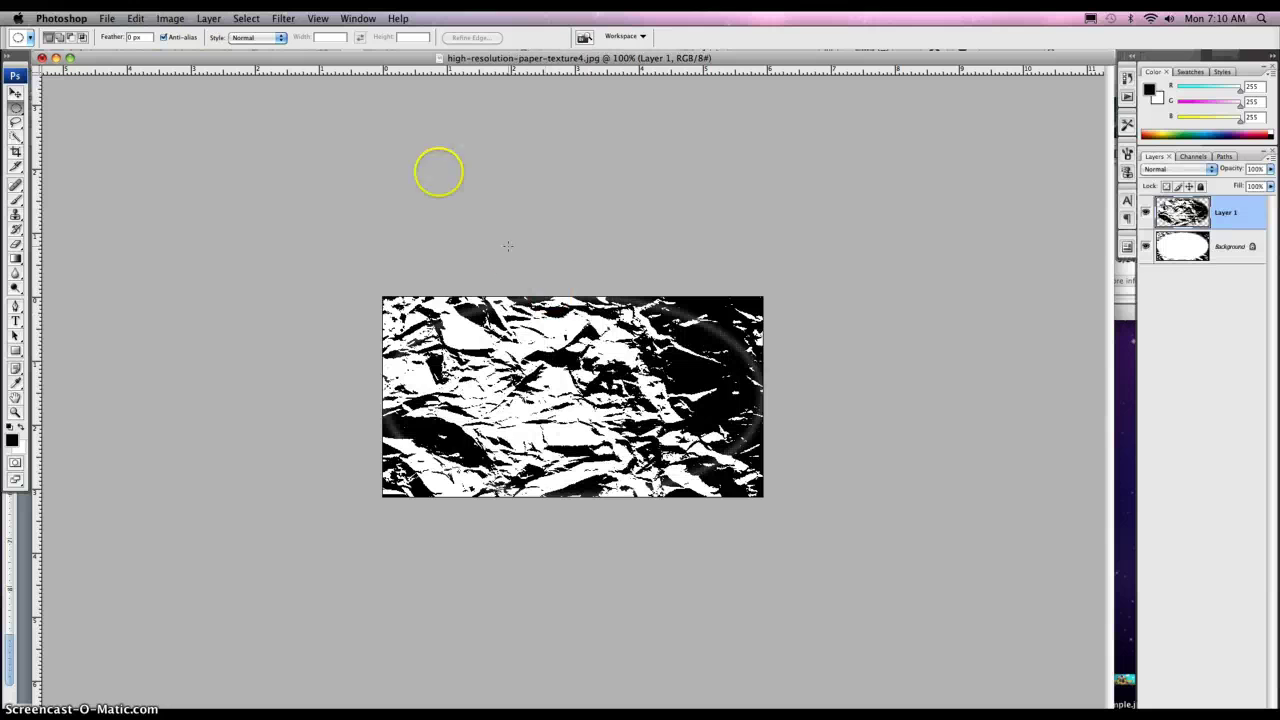
click(135, 18)
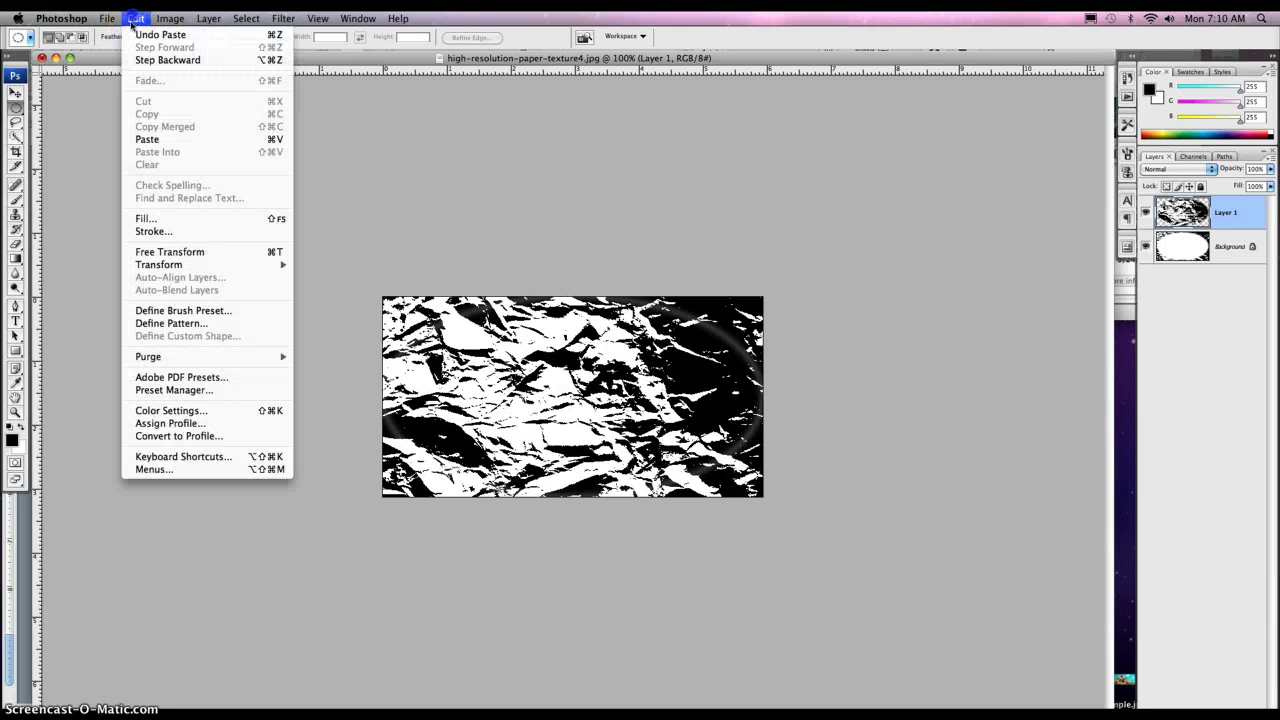
click(345, 140)
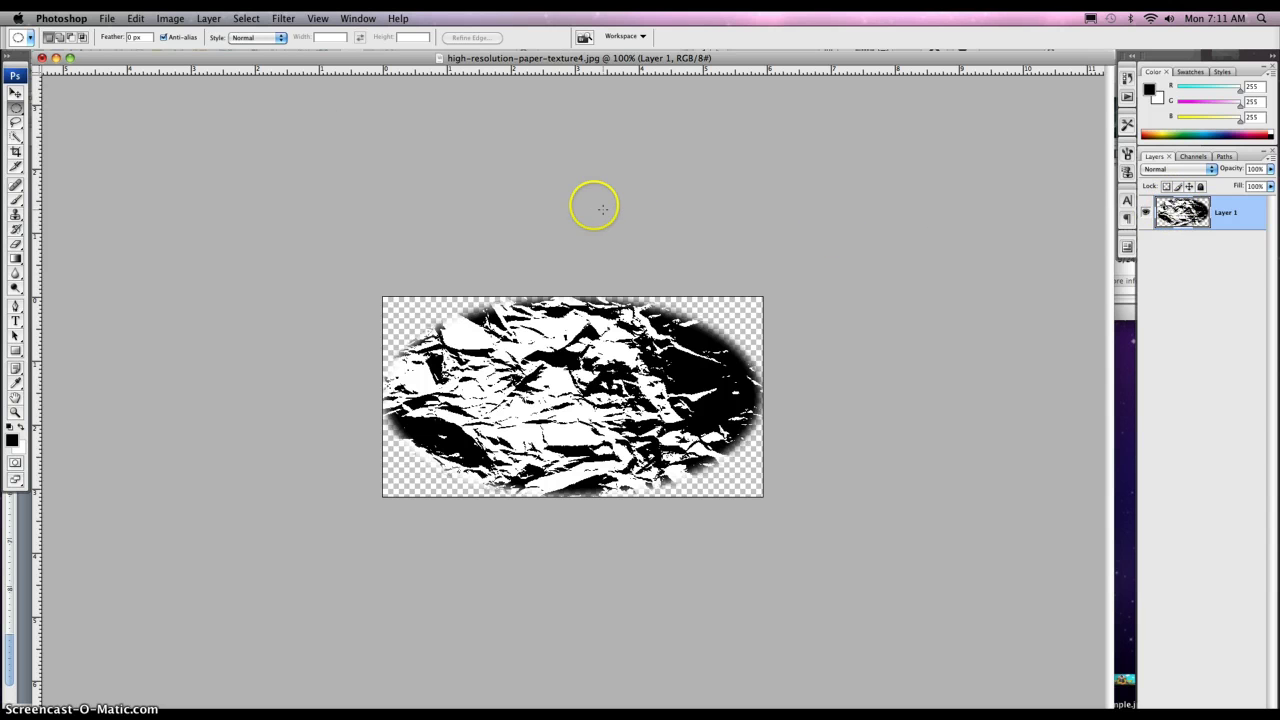
- Define a brush preset from the feathered texture, keeping the name high-resolution-paper-texture4.jpg
click(136, 18)
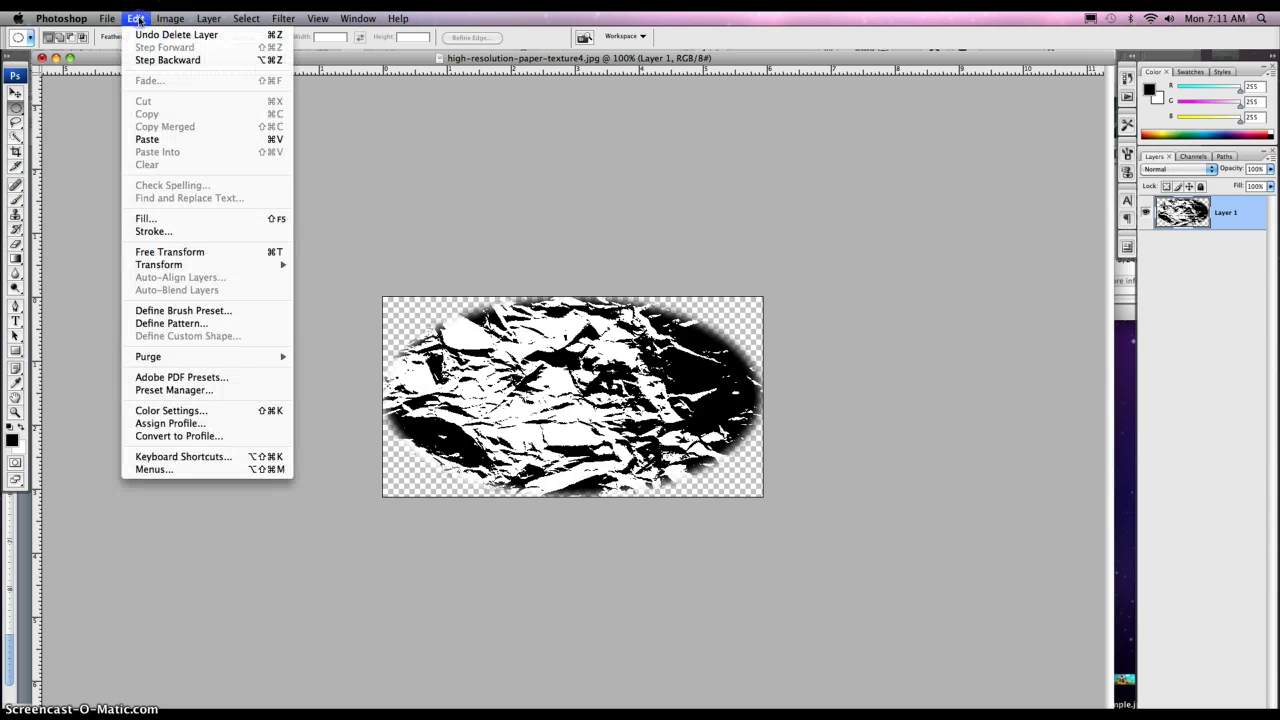
click(183, 311)
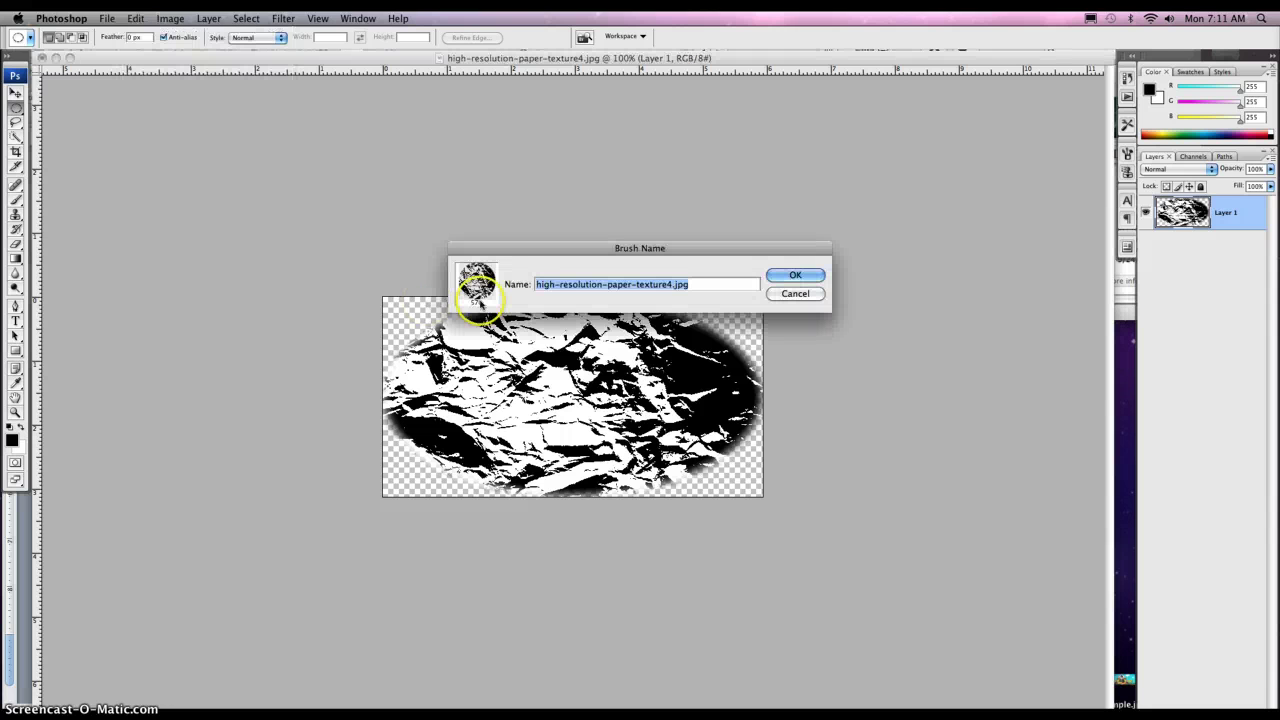
click(796, 277)
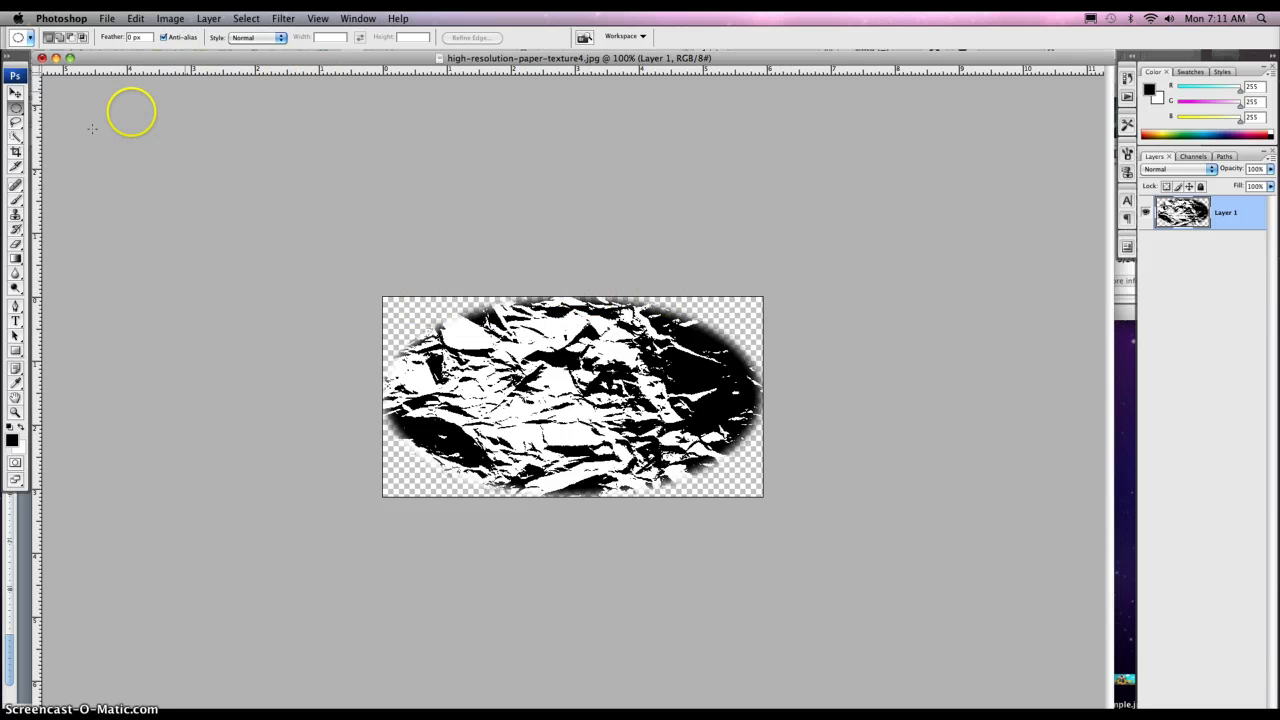
- Activate the Brush tool with the newly defined 570 px paper texture brush, the last one in the preset list
click(15, 200)
click(86, 38)
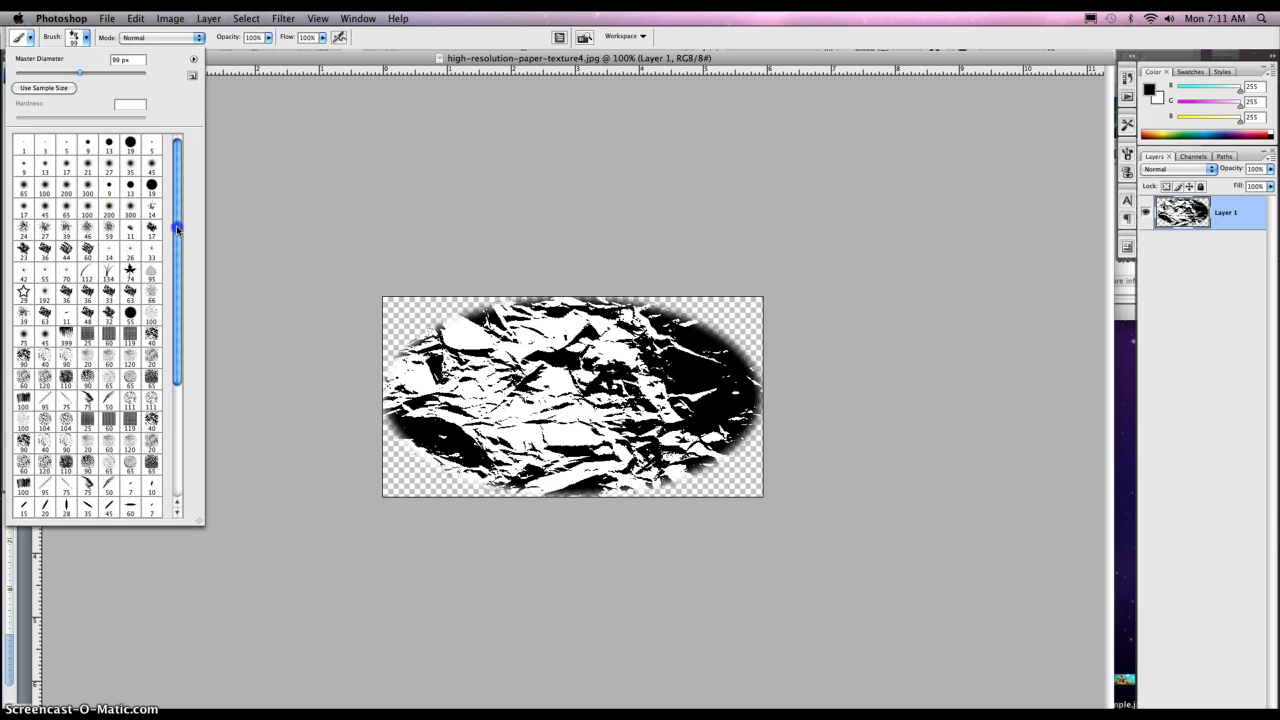
drag(177, 230, 174, 350)
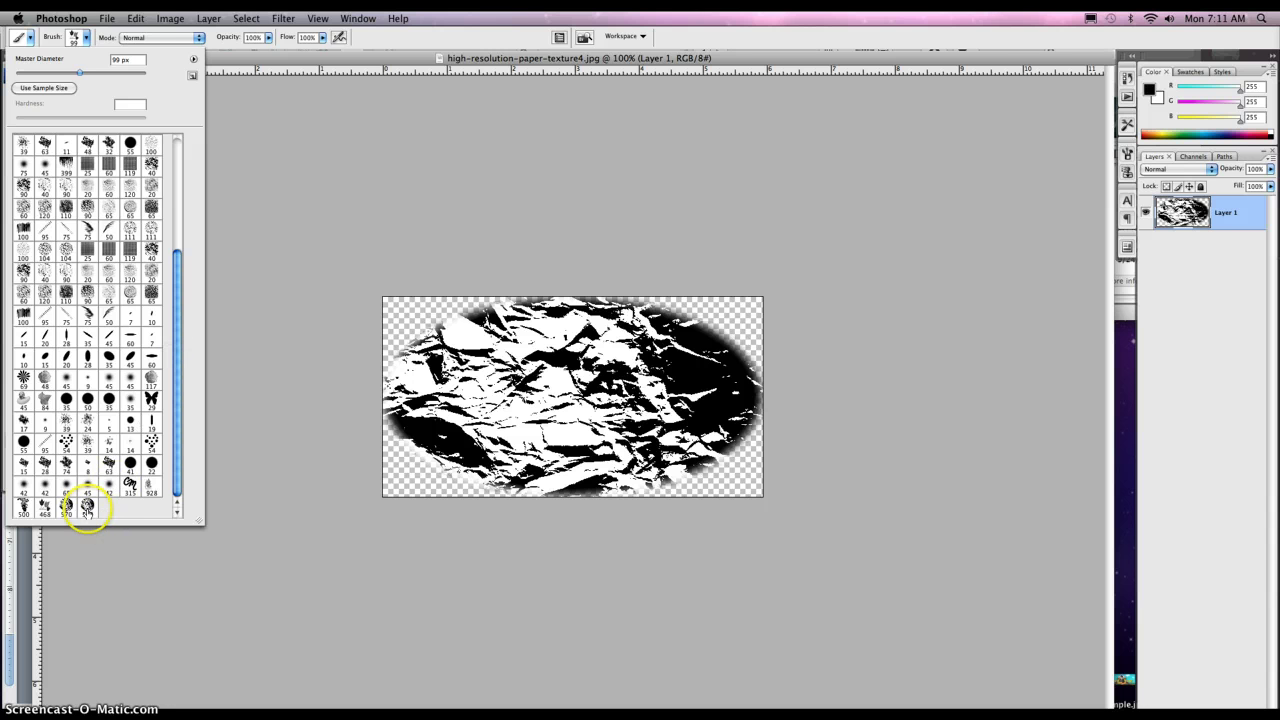
click(88, 507)
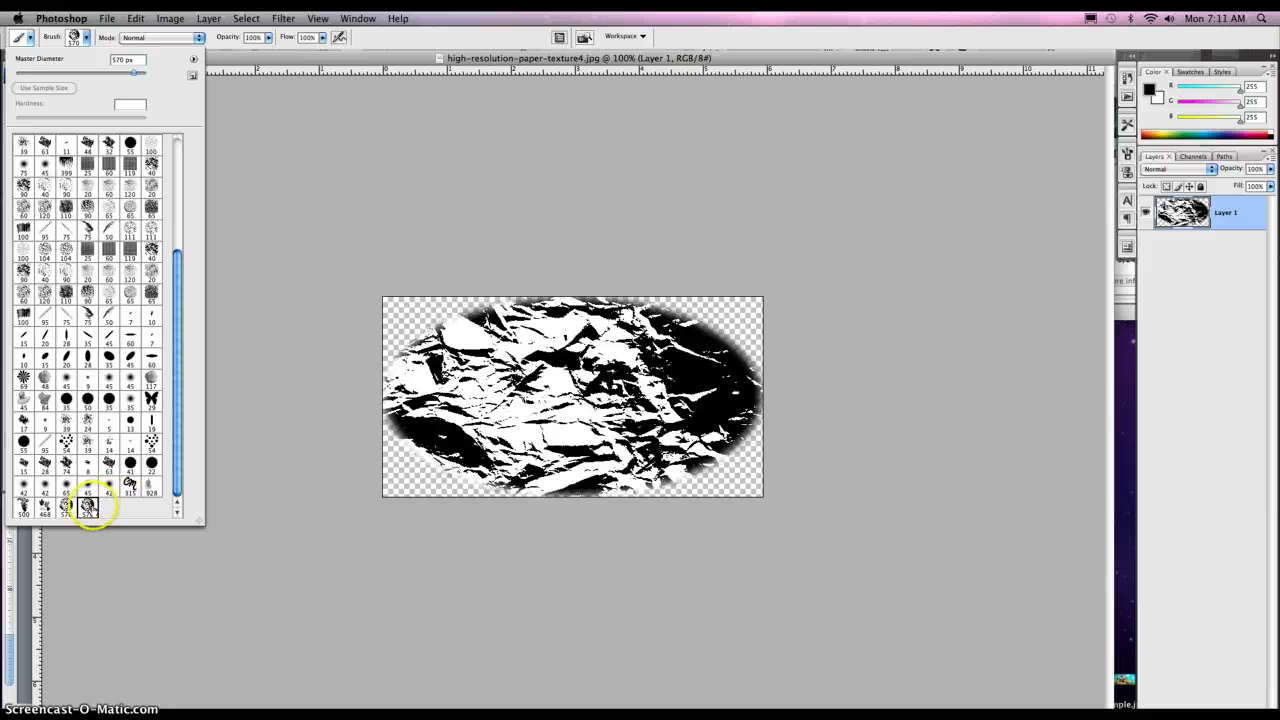
mouse_move(175, 465)
mouse_down()
mouse_move(200, 349)
mouse_move(180, 479)
mouse_up()
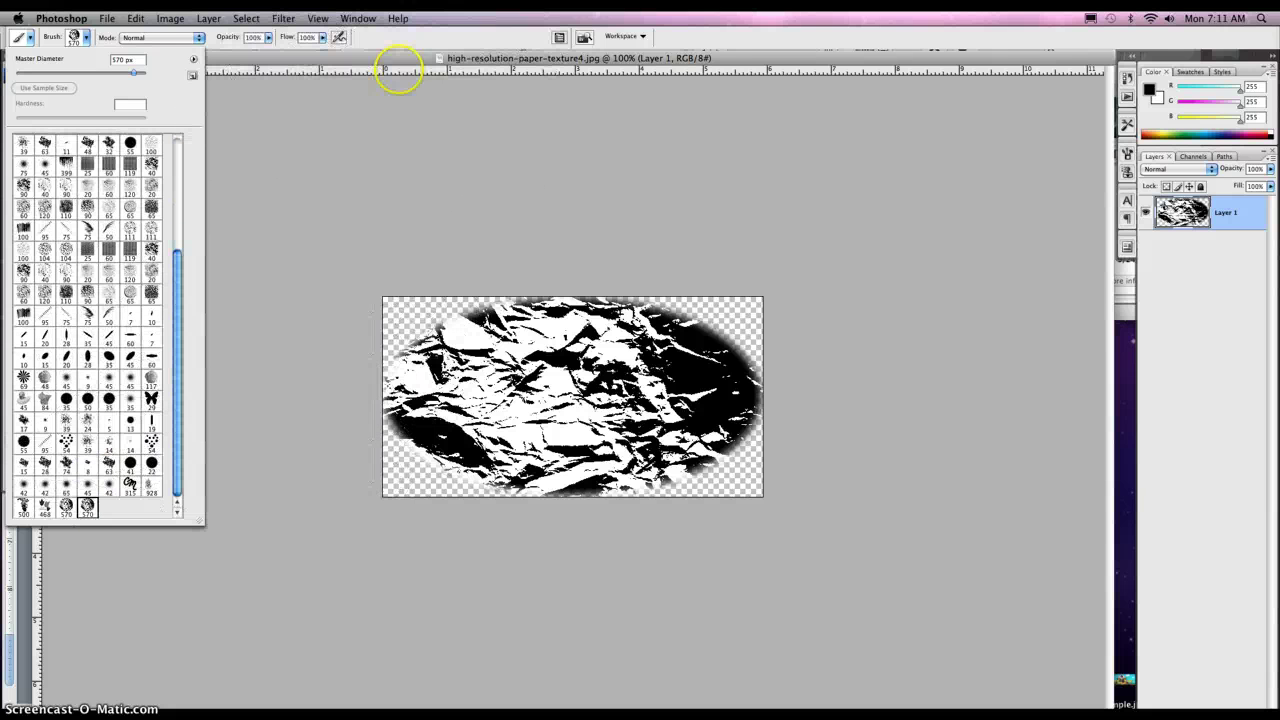
- Move the paper texture window aside and bring the Untitled-1 room document to the front
mouse_move(380, 57)
mouse_down()
mouse_move(409, 100)
mouse_move(439, 65)
mouse_up()
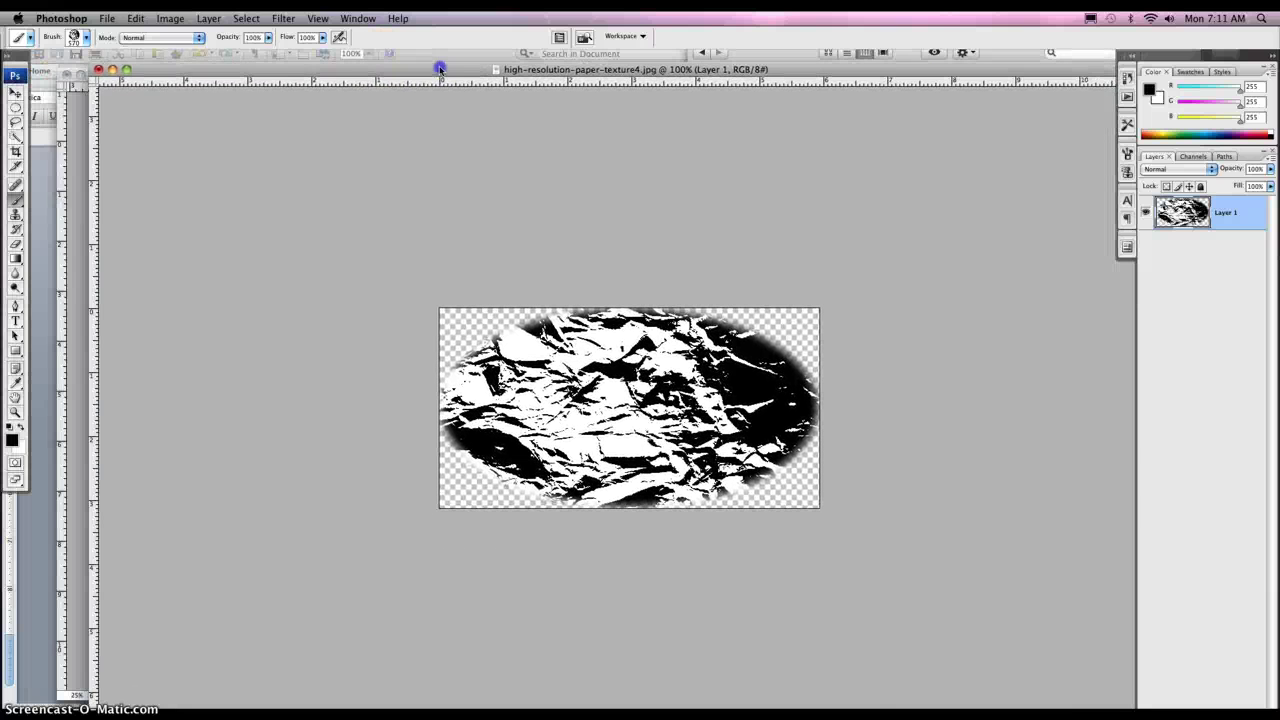
click(89, 178)
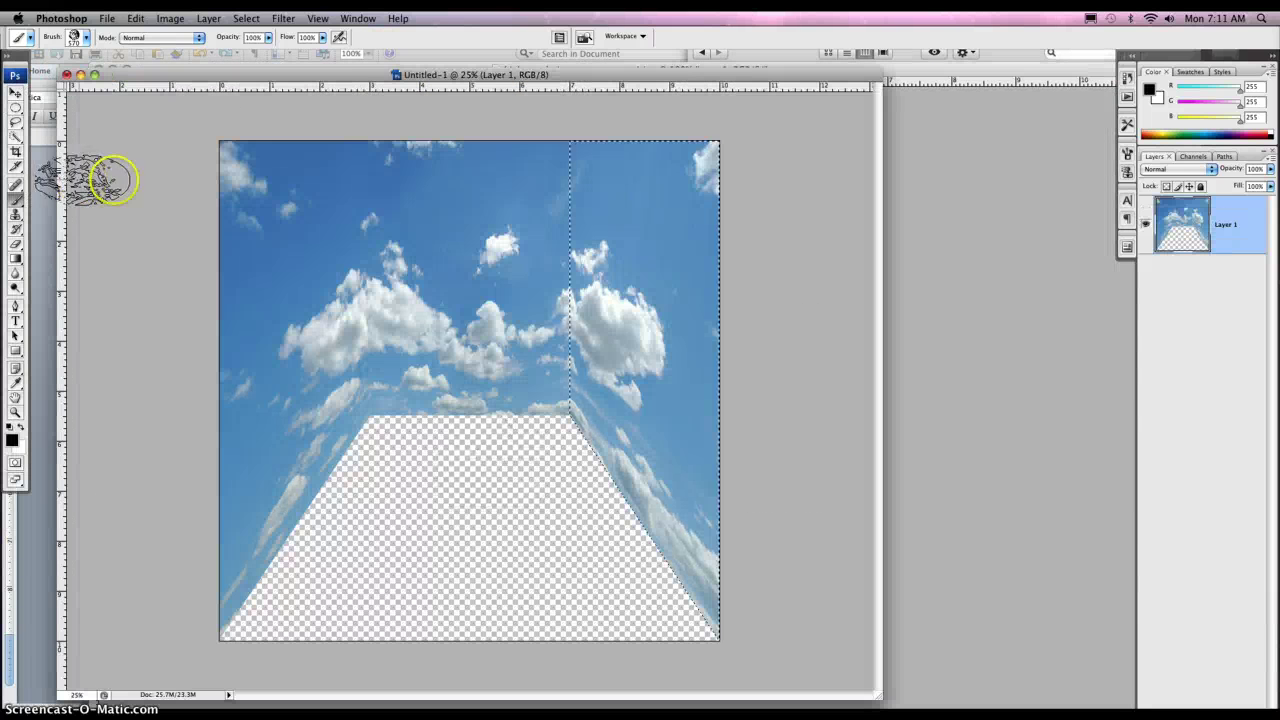
drag(363, 78, 340, 66)
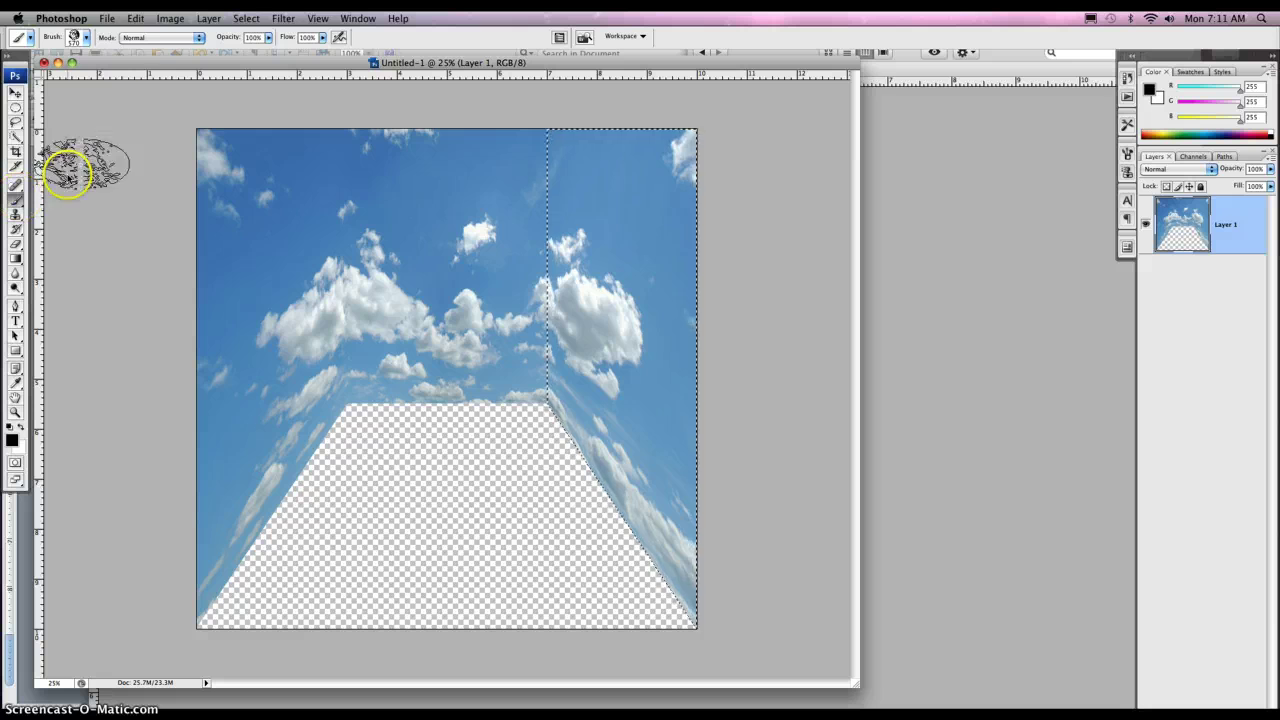
- Turn on airbrush mode for the brush and set the foreground color to dark gray 494949
click(340, 38)
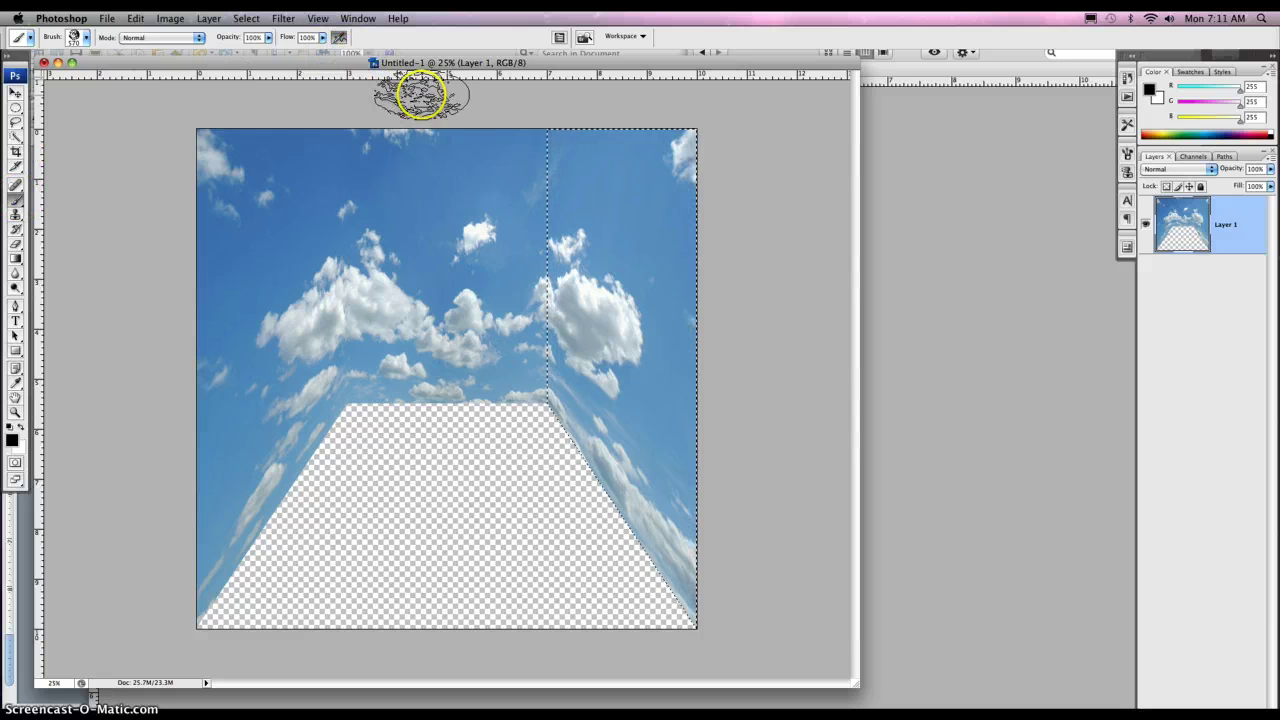
click(13, 440)
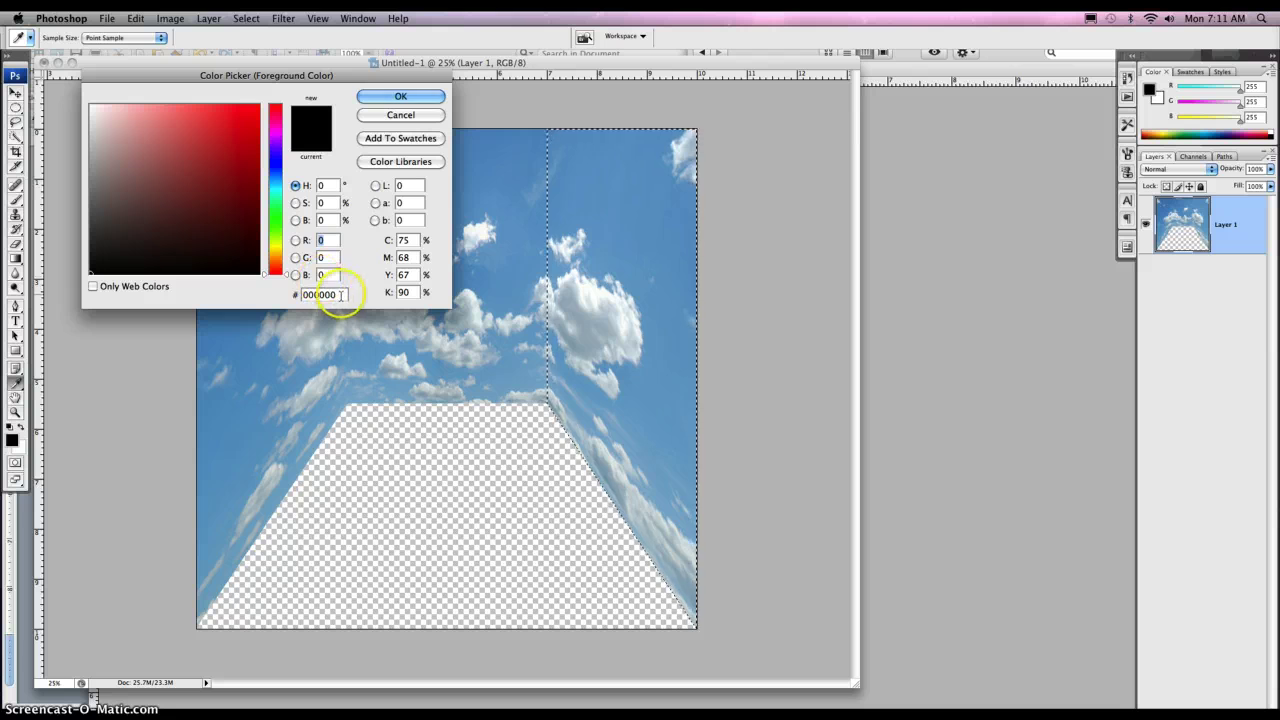
drag(340, 295, 289, 295)
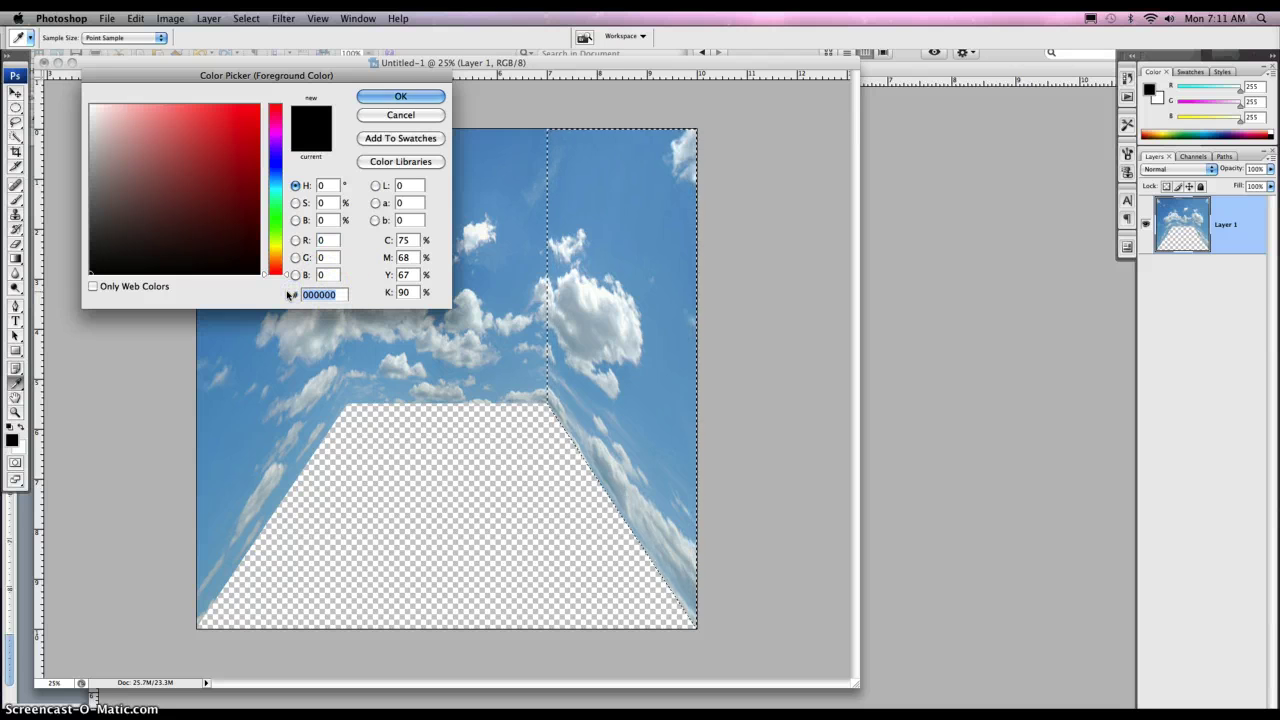
text(494949)
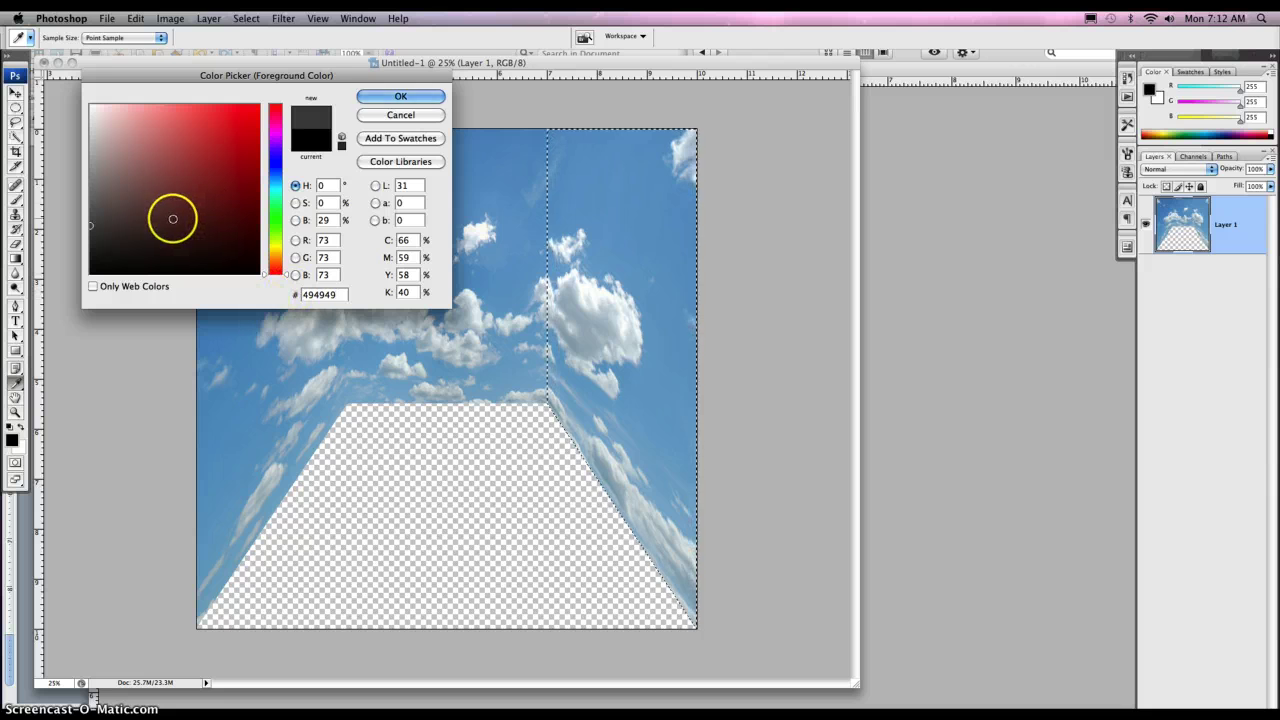
click(400, 96)
key(x)
click(563, 314)
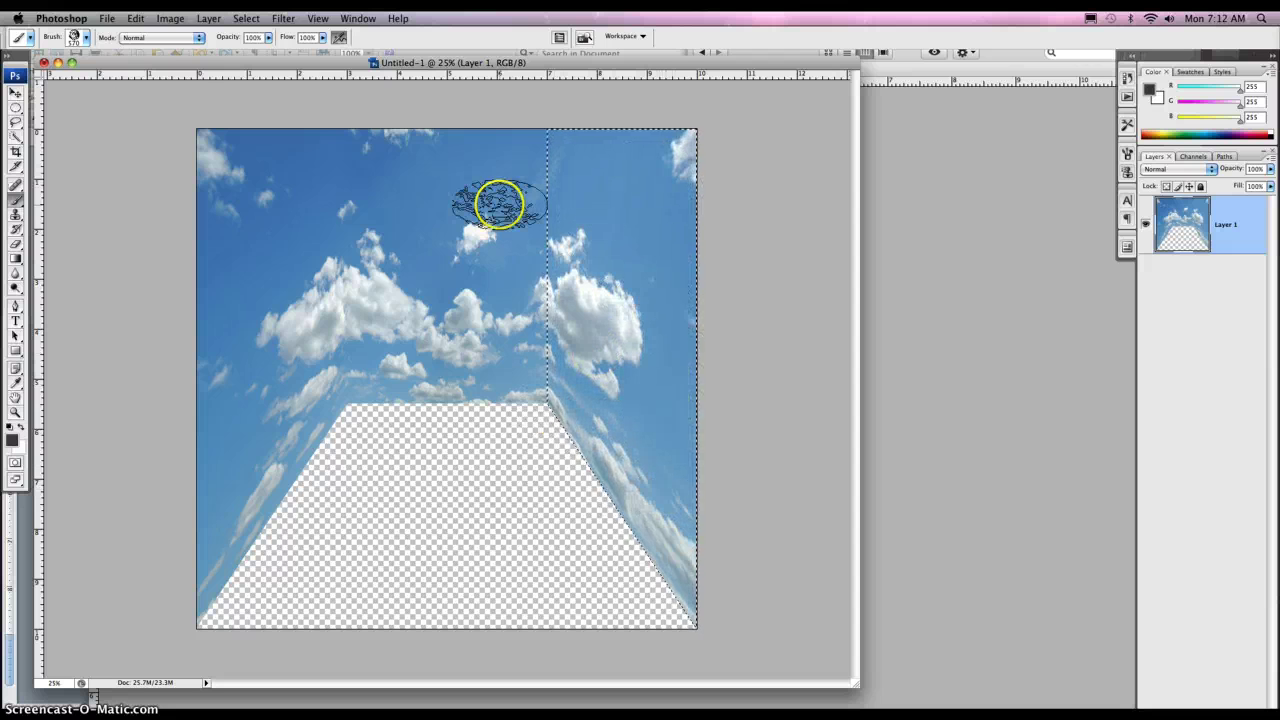
- Enlarge the texture brush to a master diameter of about 1009 px
click(86, 37)
drag(130, 72, 141, 73)
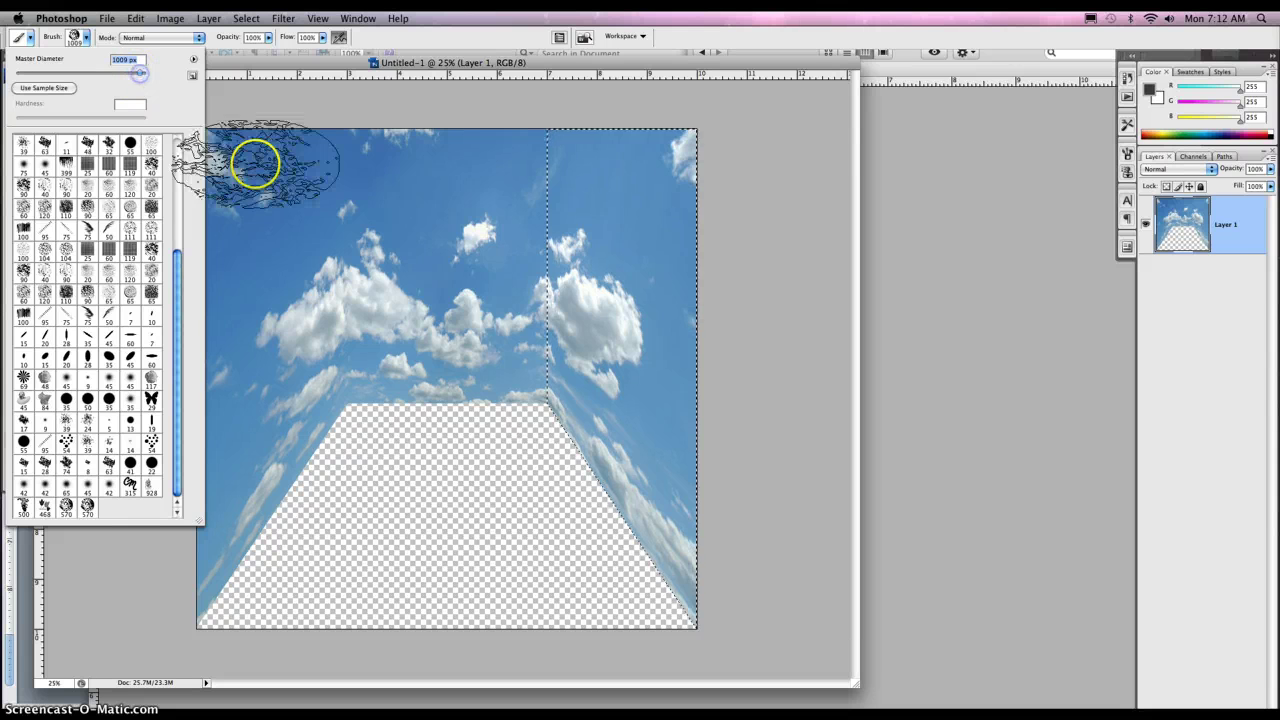
click(87, 38)
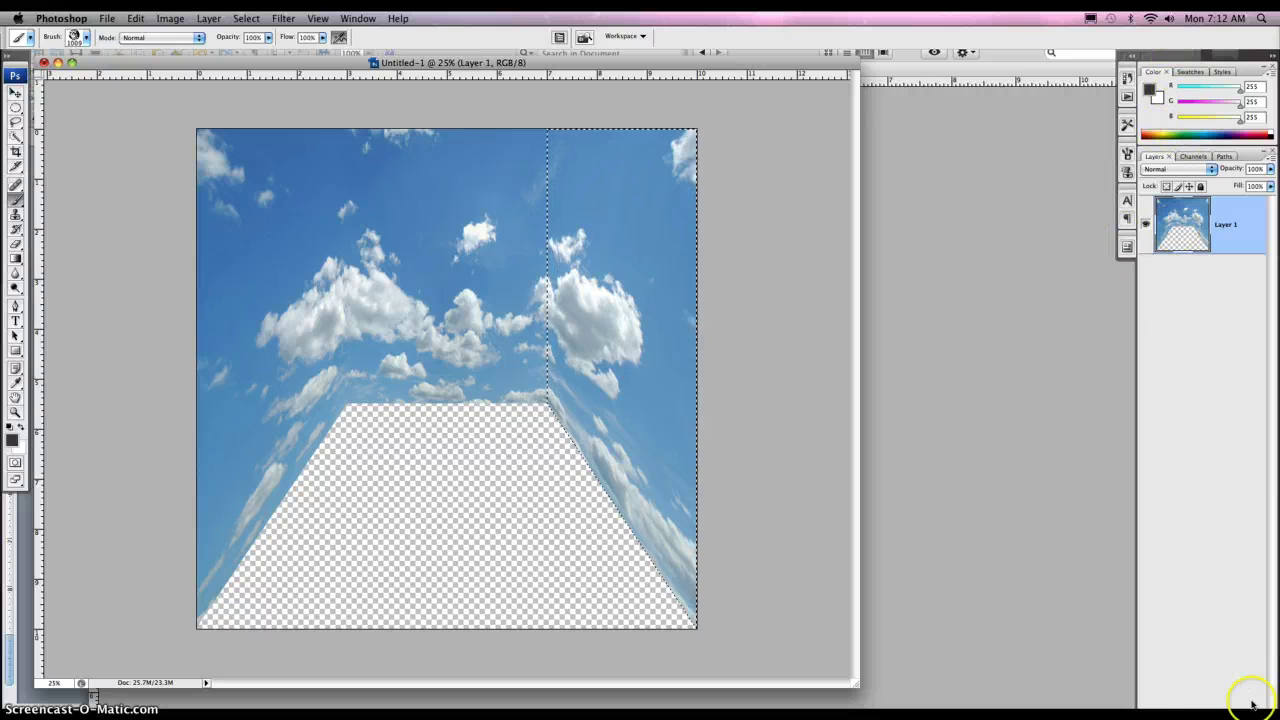
- Shorten the layer list's window and add a new layer named "Wall texture" above the sky layer
drag(1262, 706, 1240, 463)
click(1239, 464)
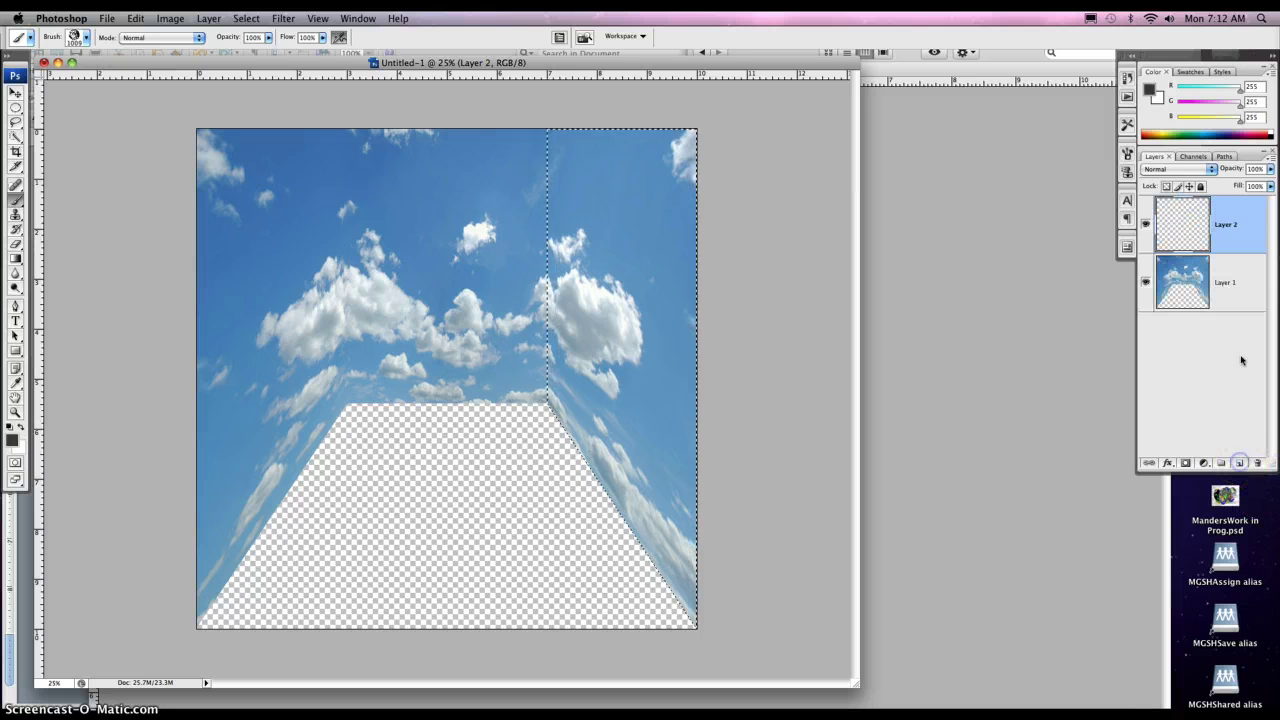
double_click(1226, 225)
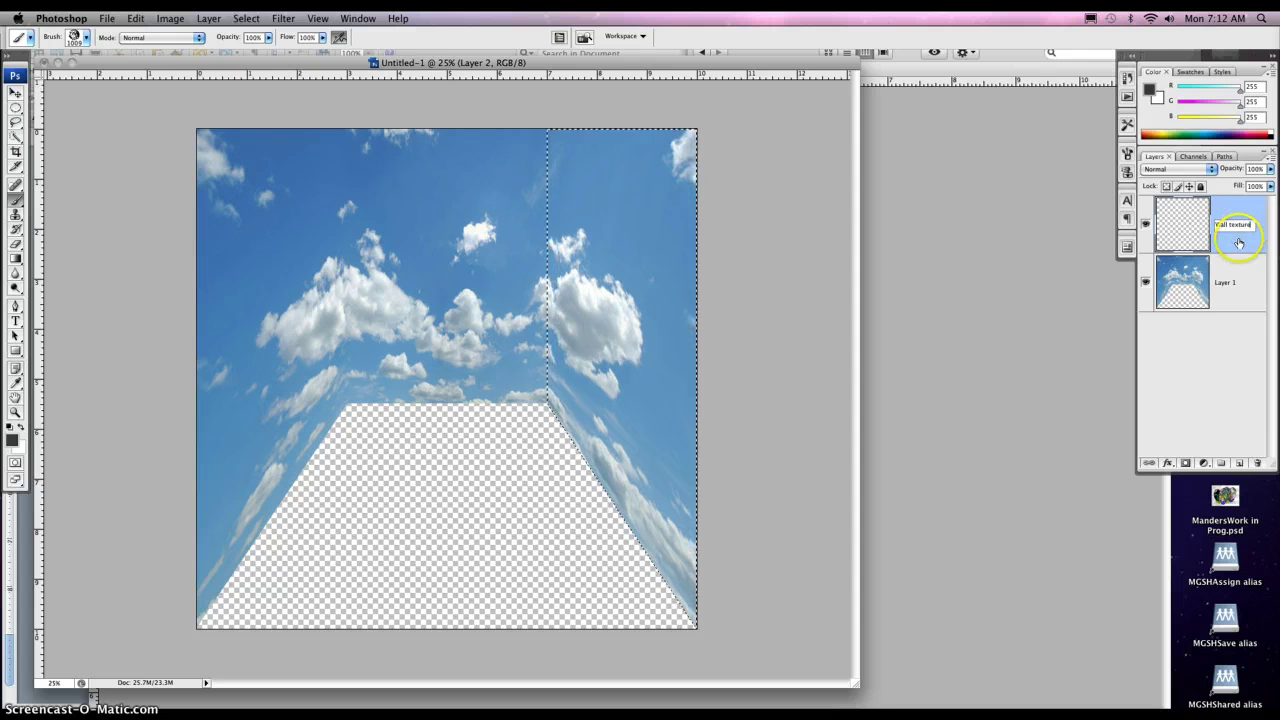
click(1239, 242)
drag(1072, 242, 610, 332)
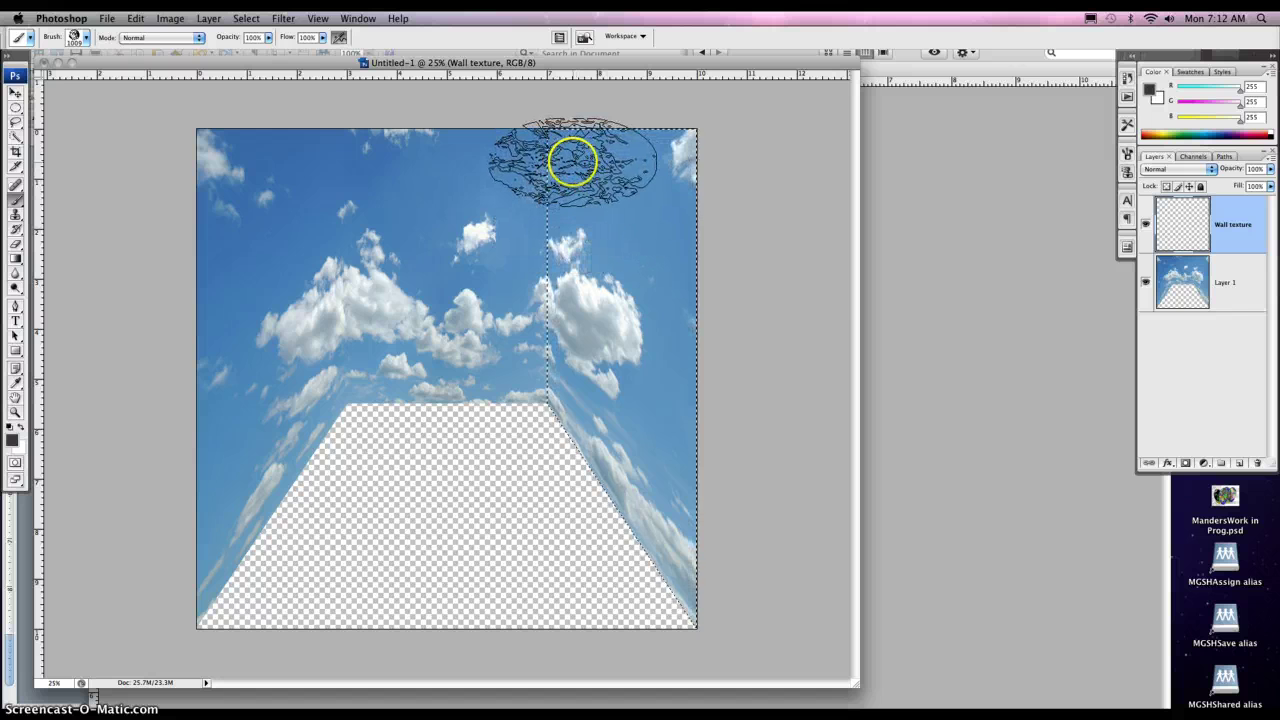
drag(572, 160, 613, 490)
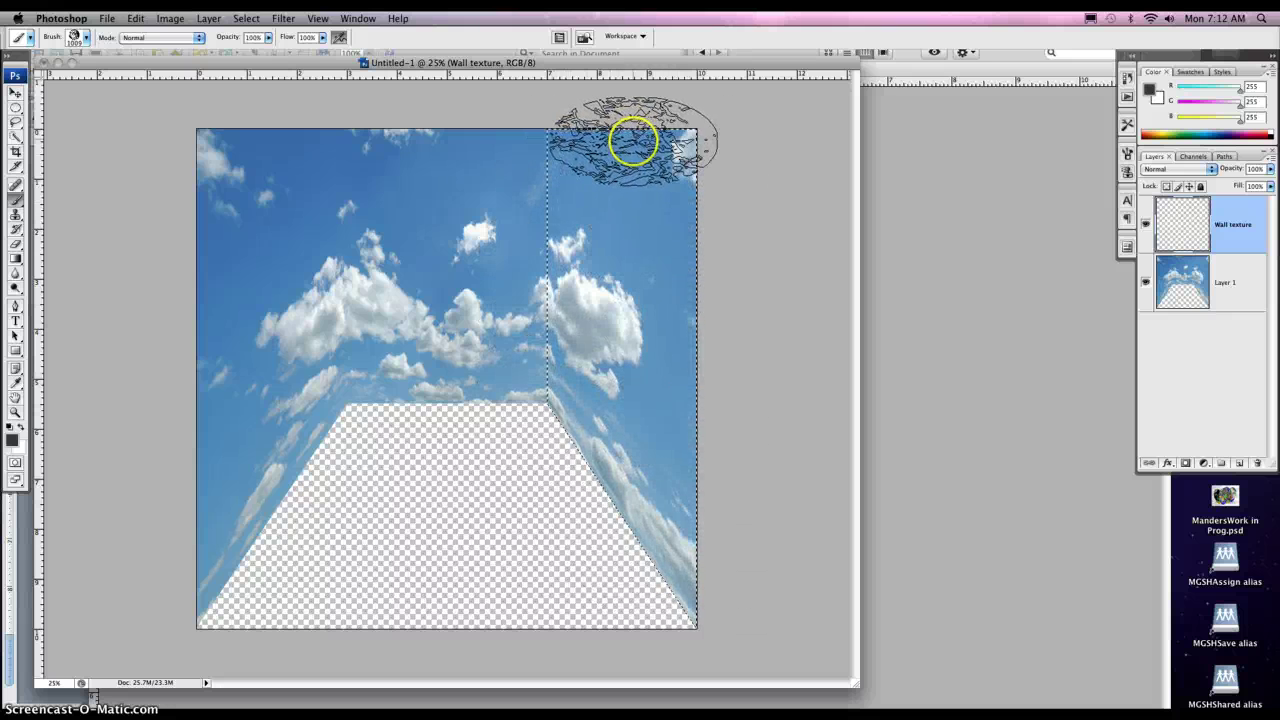
drag(686, 158, 712, 183)
- Replace the right wall selection with a rectangle about 4 by 5.5 inches around the back wall, and reactivate the Brush tool
key(super+d)
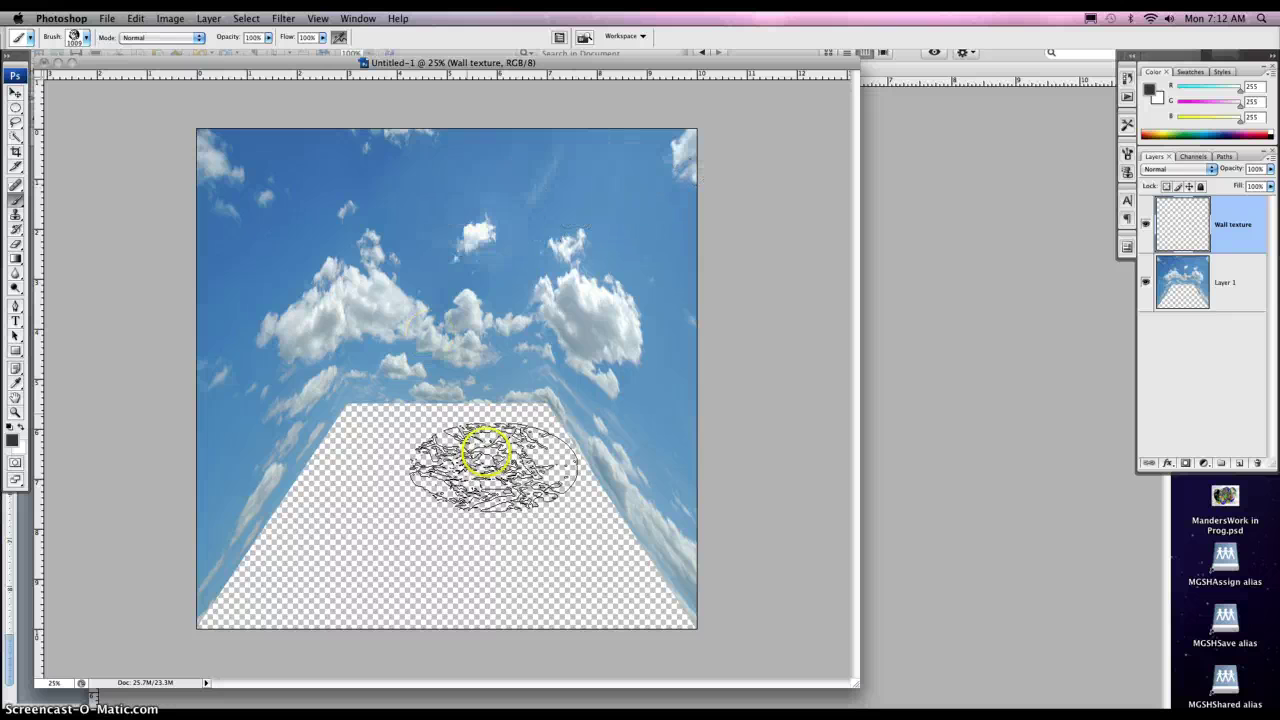
click(14, 108)
drag(14, 108, 60, 107)
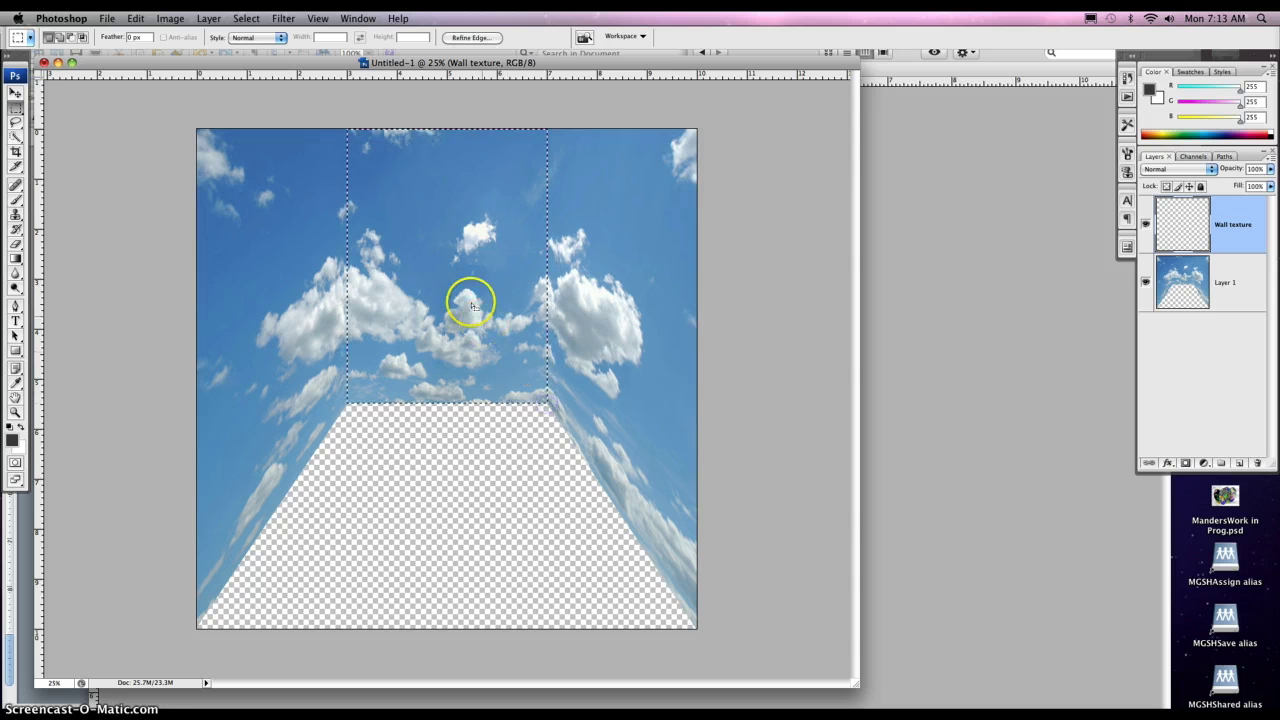
click(16, 200)
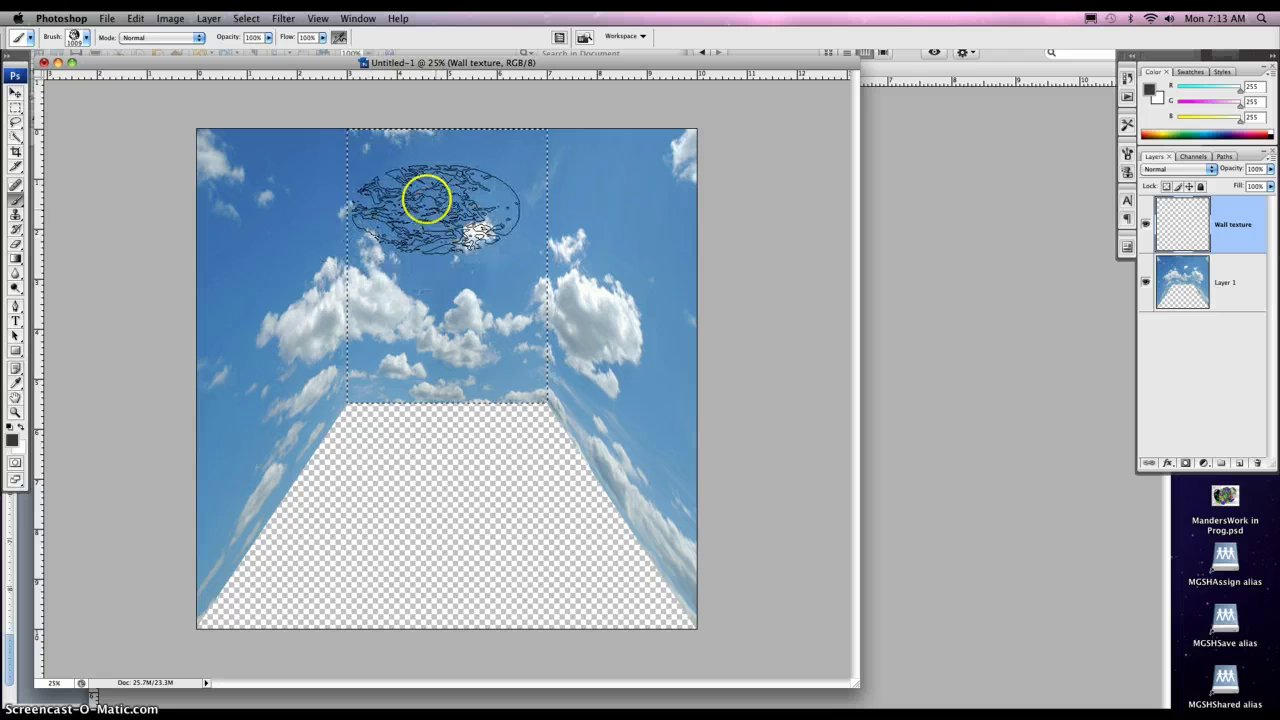
- Try painting the back wall with the texture brush at 100% flow, and undo the strokes
drag(337, 140, 403, 175)
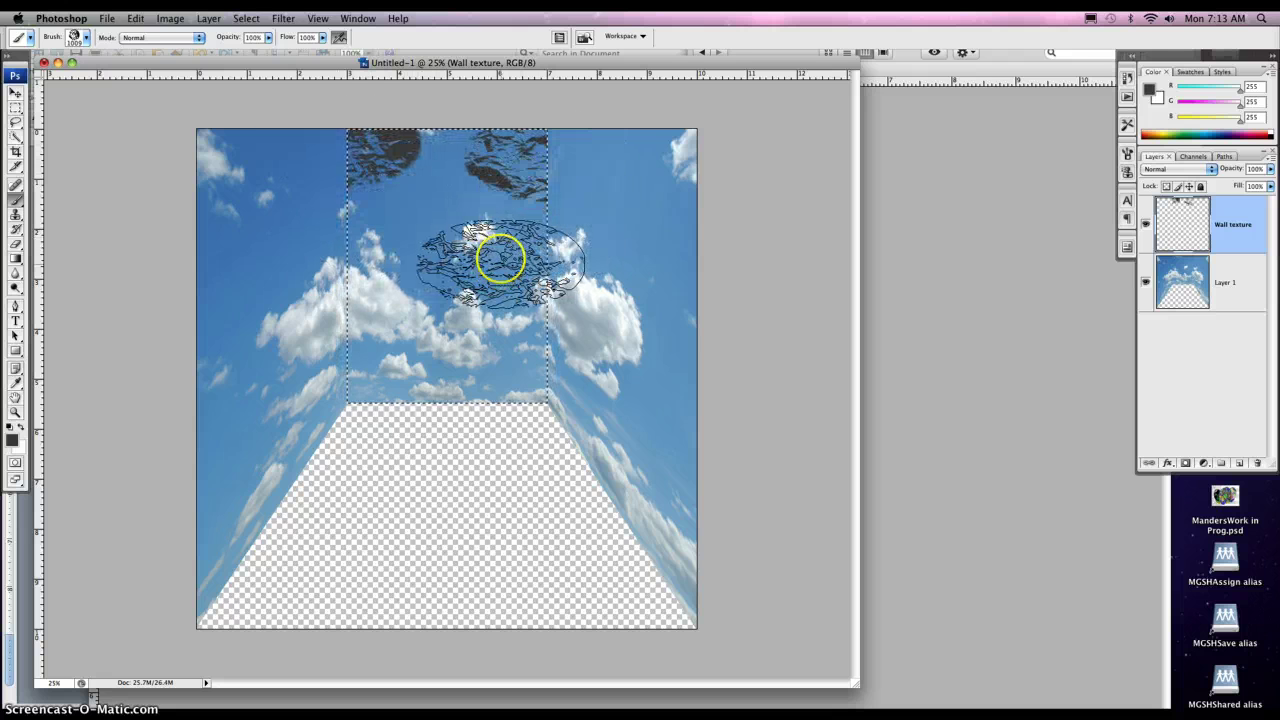
click(533, 420)
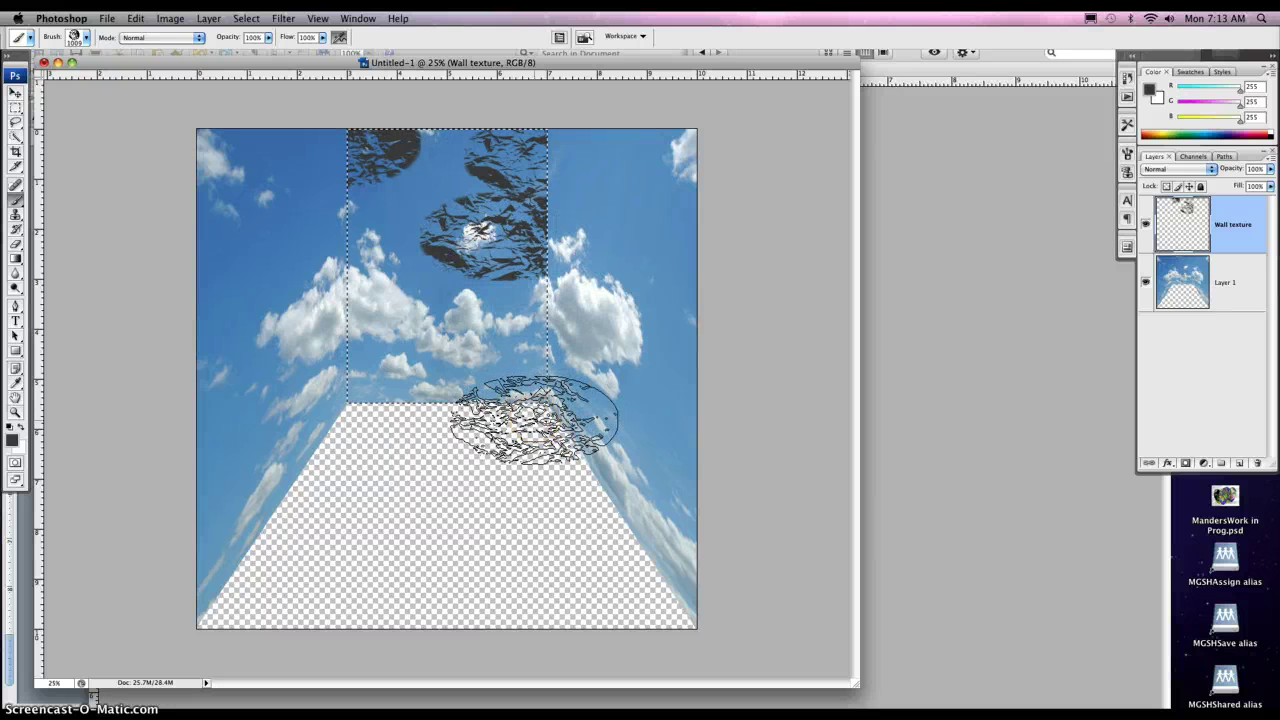
key(super+z)
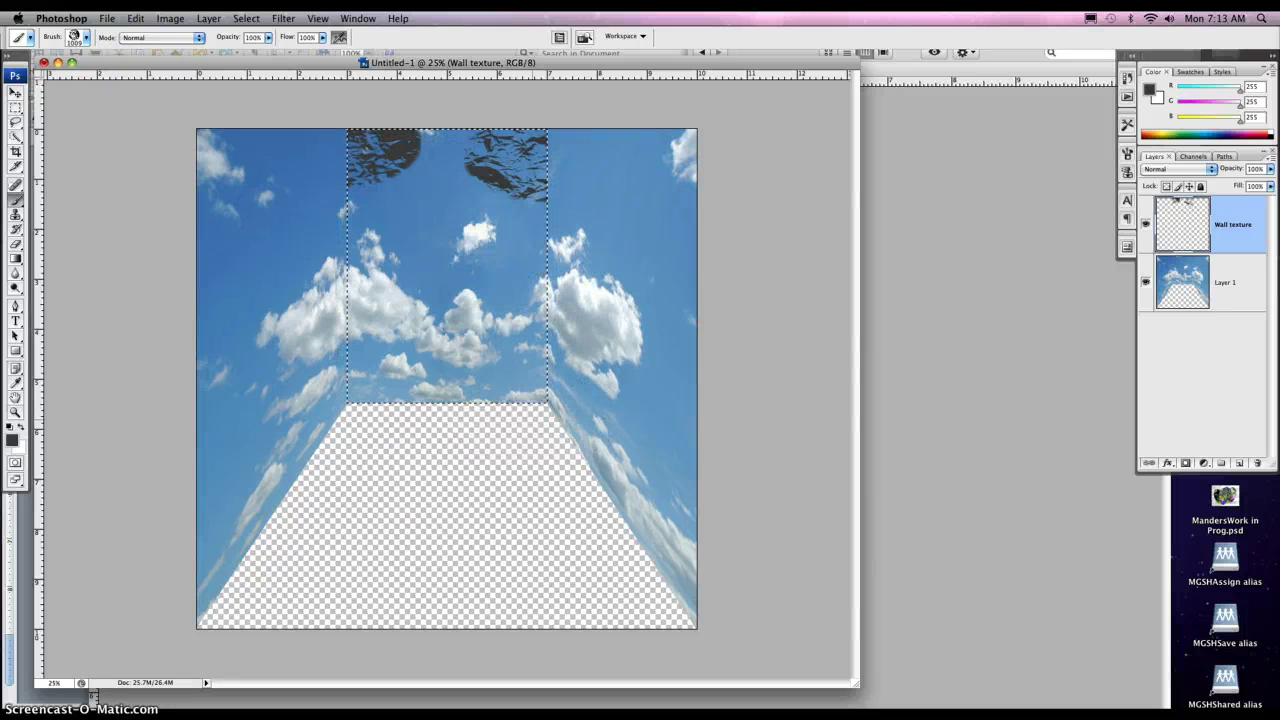
- Set the brush flow to 5% and paint dark texture over the upper corners of the back wall
click(322, 37)
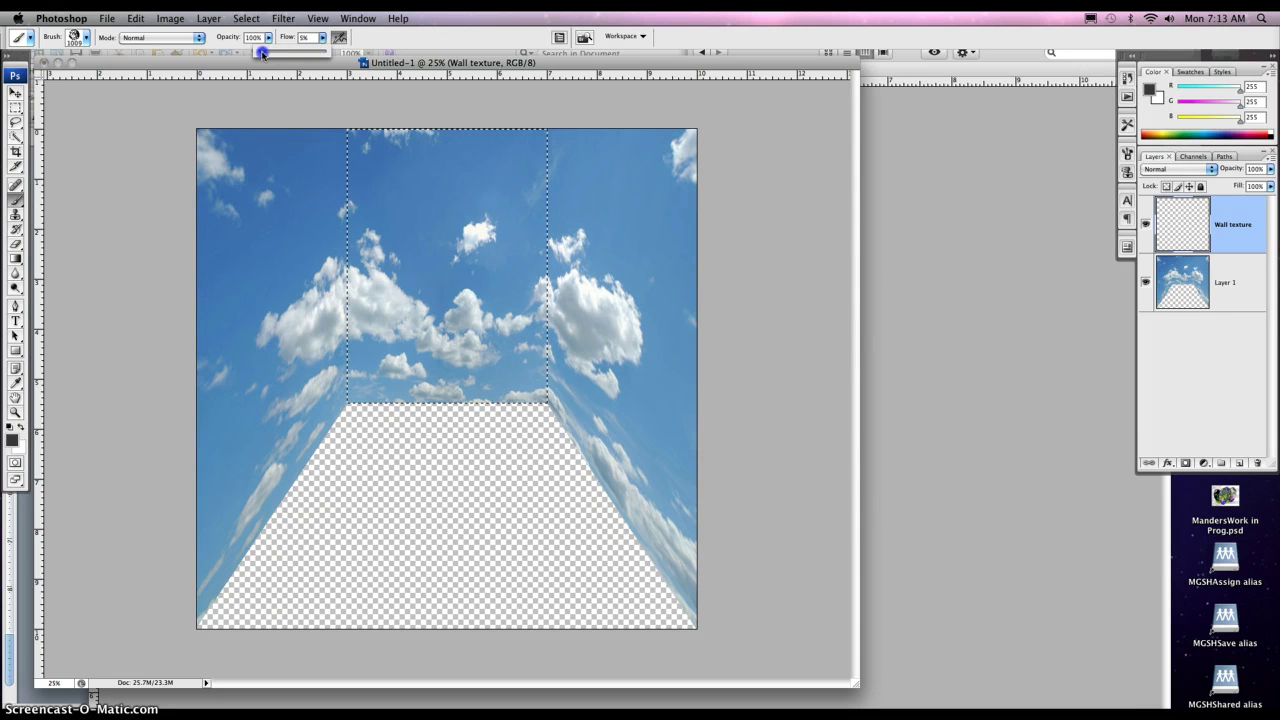
mouse_move(453, 135)
mouse_down()
mouse_move(580, 194)
mouse_move(555, 165)
mouse_up()
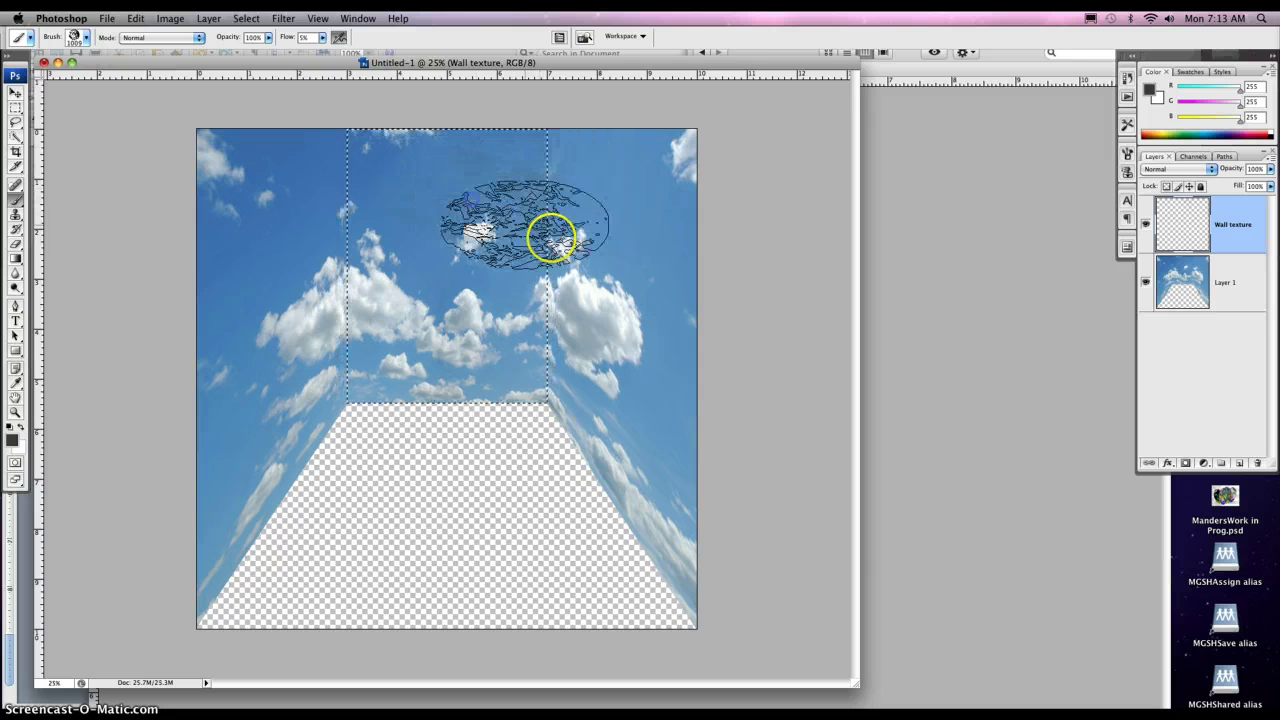
drag(552, 238, 580, 147)
click(565, 237)
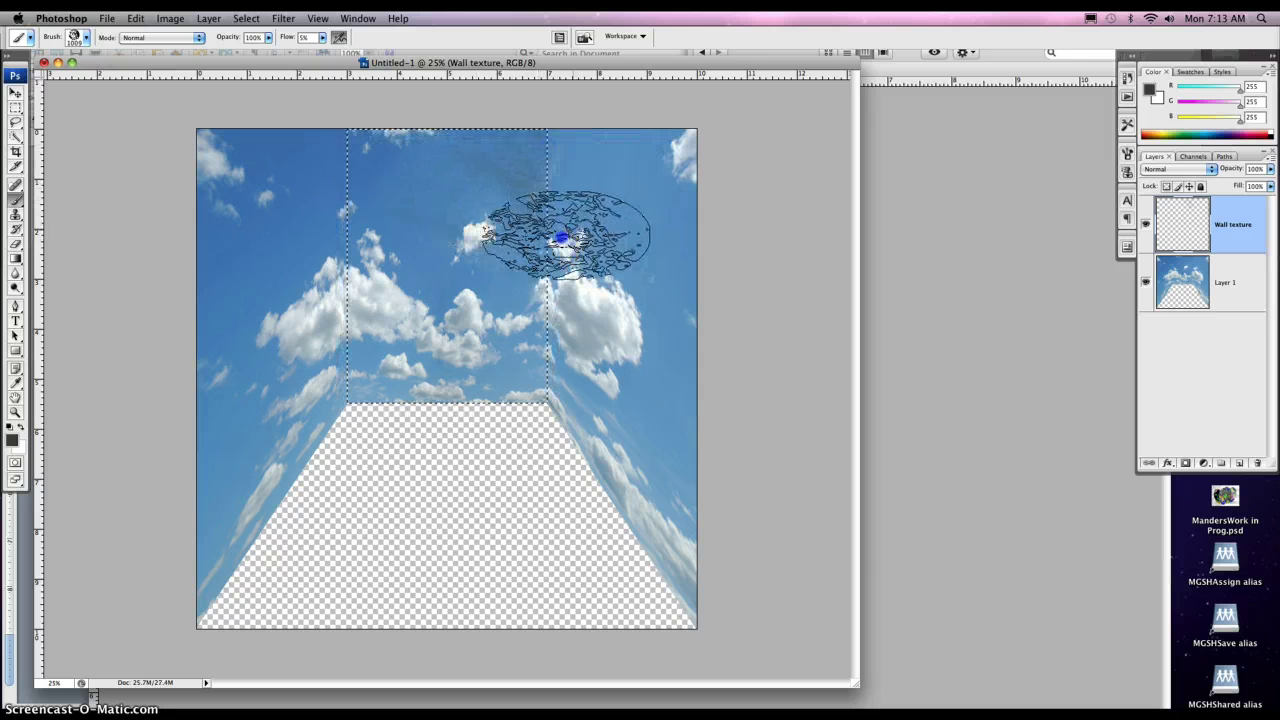
click(306, 163)
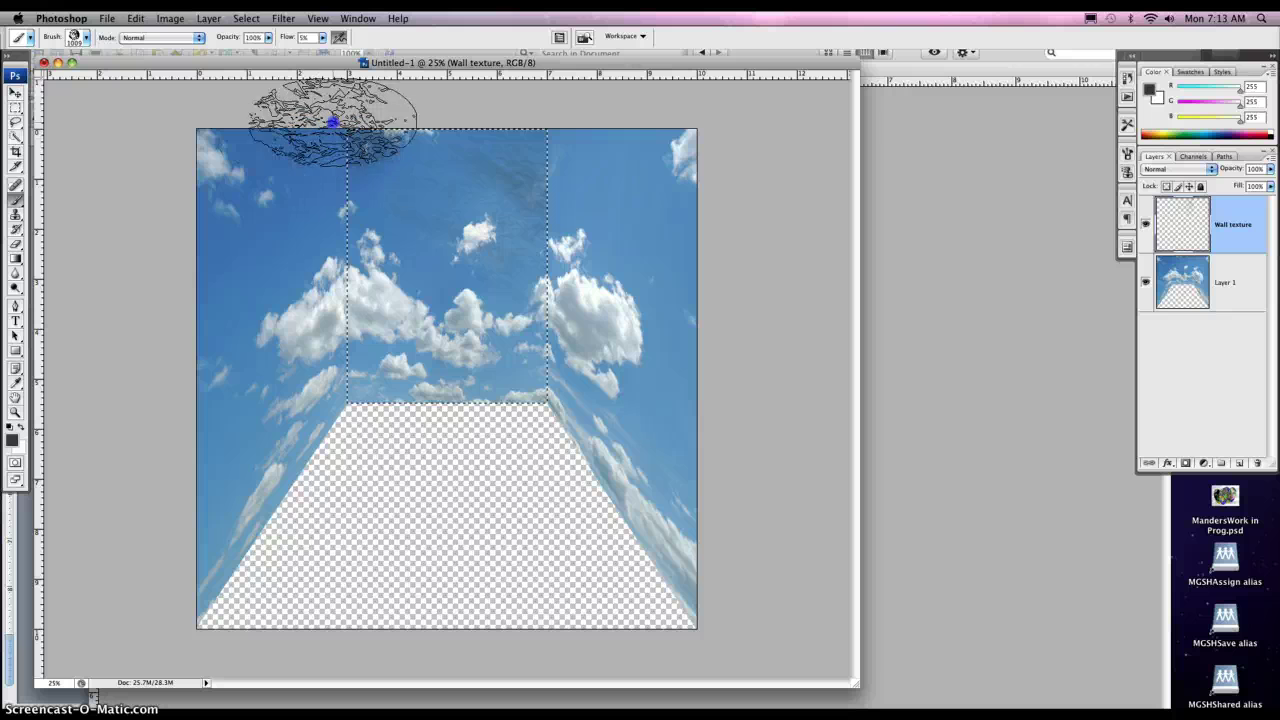
mouse_move(333, 122)
mouse_down()
mouse_move(371, 116)
mouse_move(345, 125)
mouse_move(323, 161)
mouse_up()
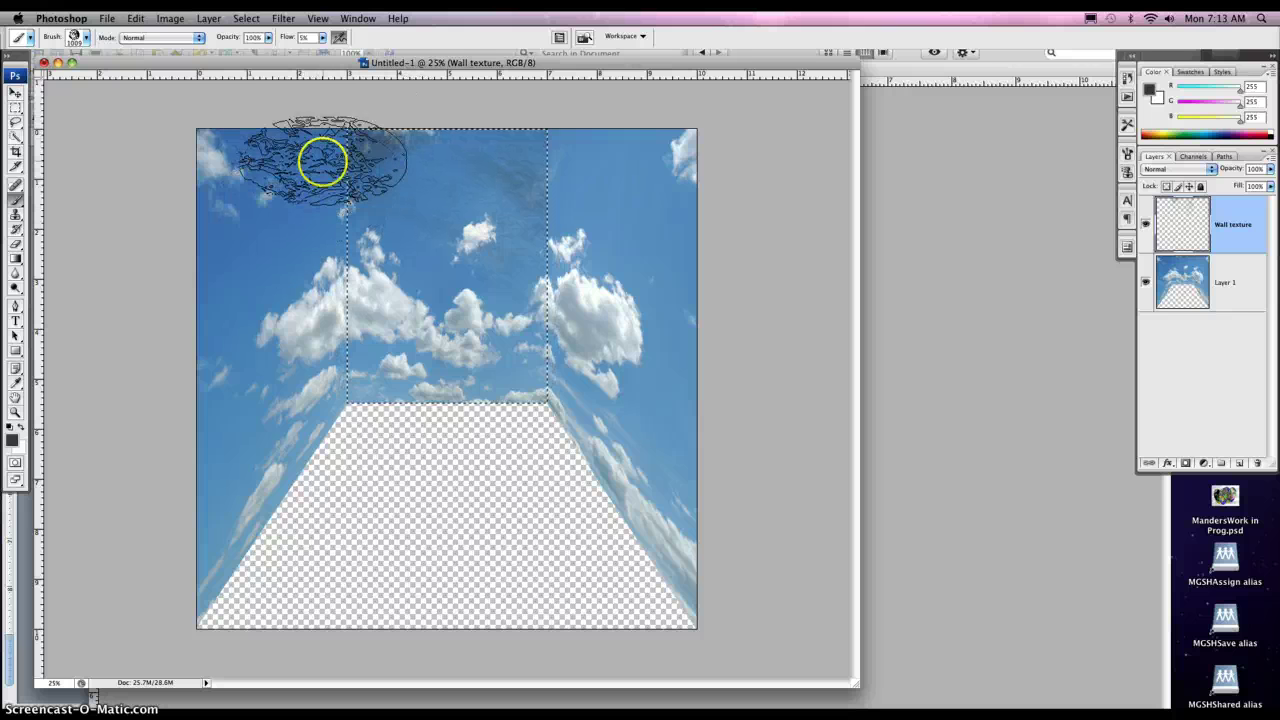
- Build up the paper texture along the back wall's lower edge and both sides, leaving its centre lighter
click(351, 423)
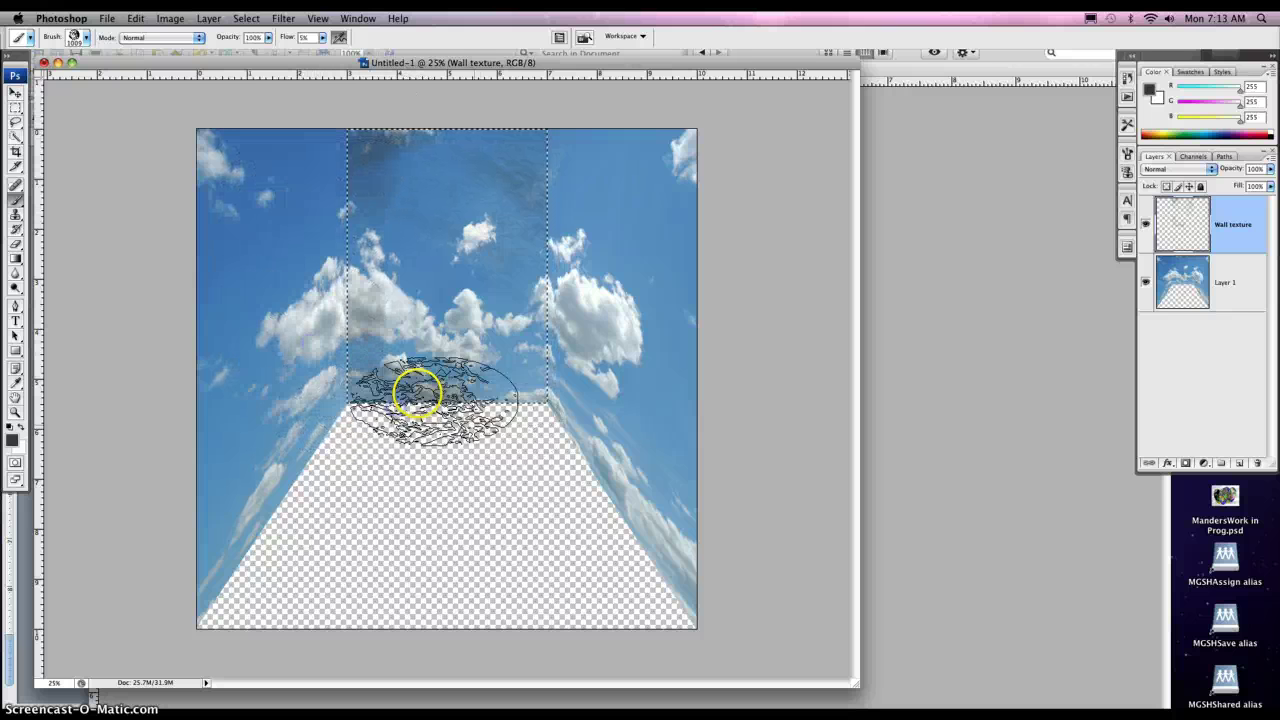
click(563, 306)
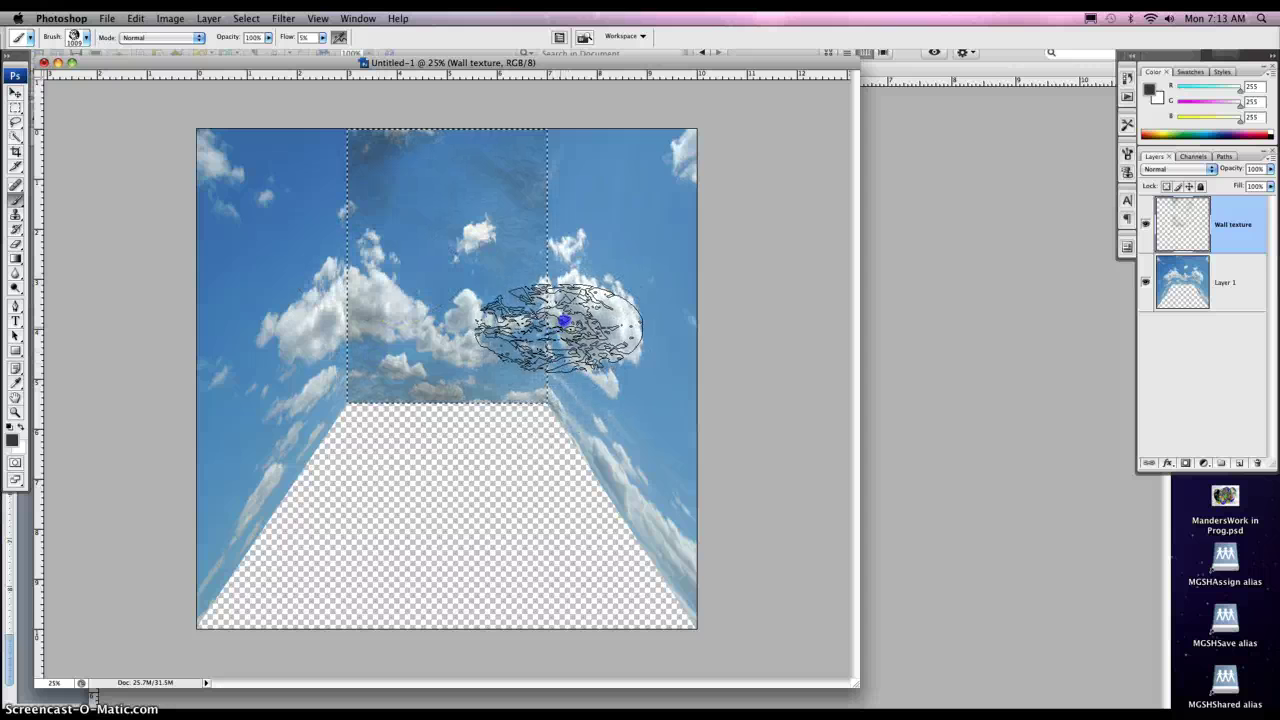
mouse_move(555, 345)
mouse_down()
mouse_move(564, 312)
mouse_move(562, 369)
mouse_move(609, 377)
mouse_up()
mouse_move(578, 196)
mouse_down()
mouse_move(558, 131)
mouse_move(555, 234)
mouse_up()
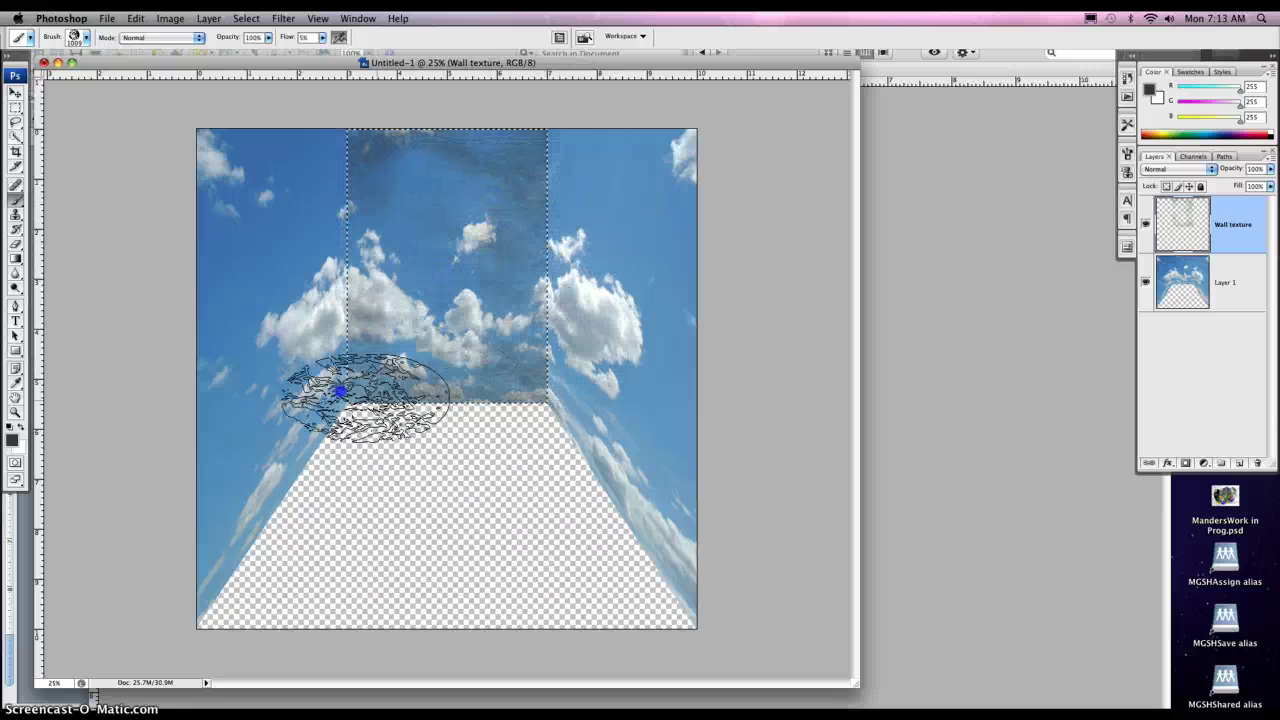
mouse_move(340, 392)
mouse_down()
mouse_move(318, 323)
mouse_move(327, 294)
mouse_up()
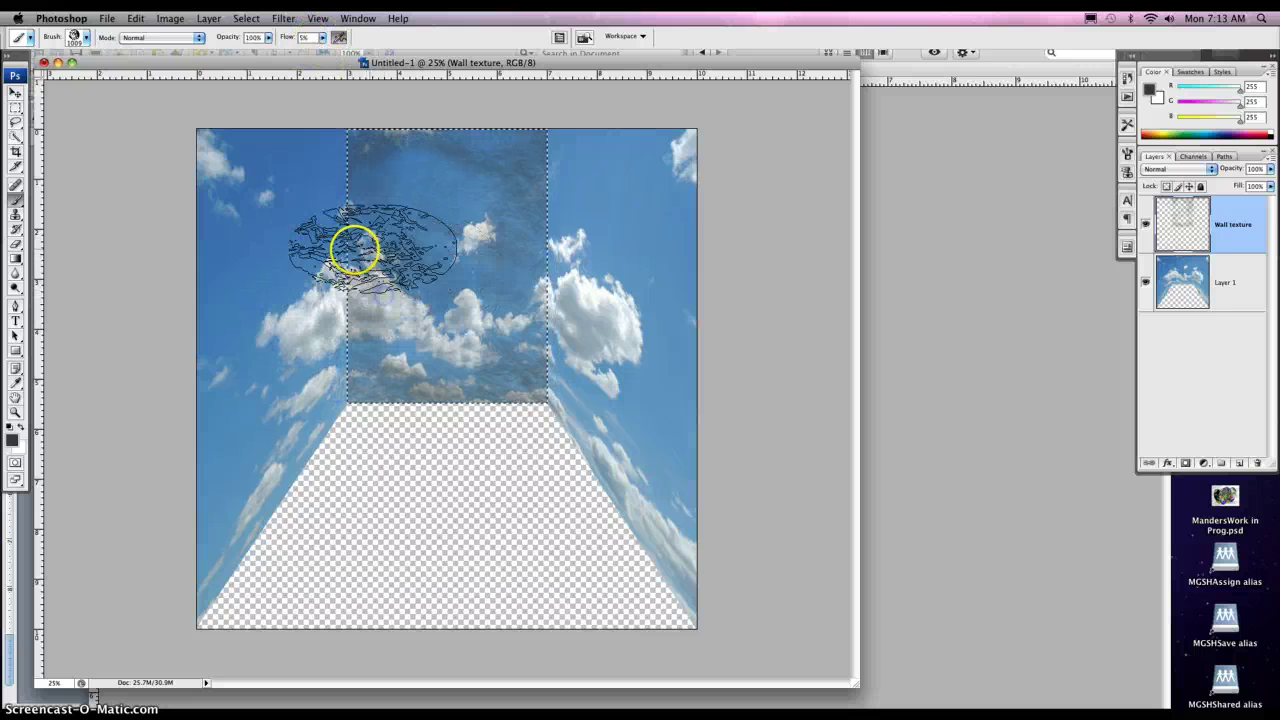
mouse_move(355, 250)
mouse_down()
mouse_move(317, 270)
mouse_move(286, 222)
mouse_move(420, 180)
mouse_up()
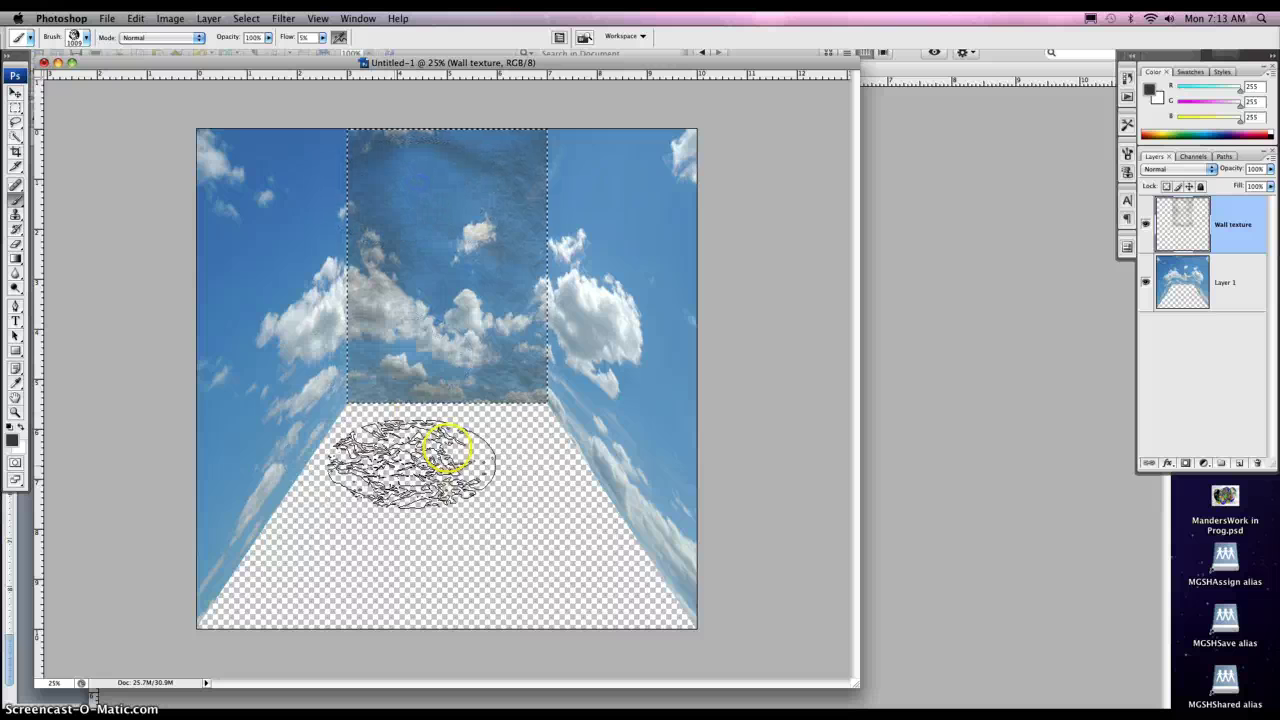
mouse_move(571, 429)
mouse_down()
mouse_move(577, 420)
mouse_move(600, 443)
mouse_move(625, 340)
mouse_up()
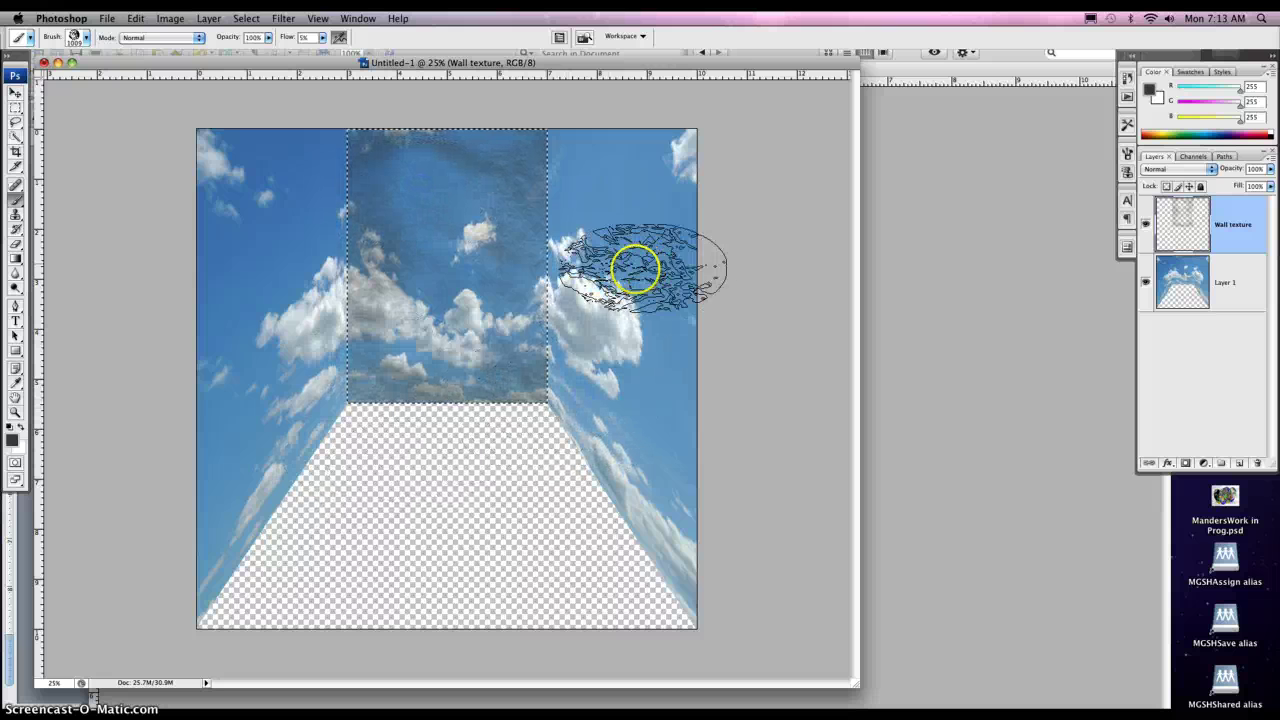
mouse_move(594, 266)
mouse_down()
mouse_move(586, 400)
mouse_move(614, 380)
mouse_move(606, 414)
mouse_move(609, 380)
mouse_up()
- Raise the brush flow to 16% and darken the texture around the back wall's outer edges
click(305, 42)
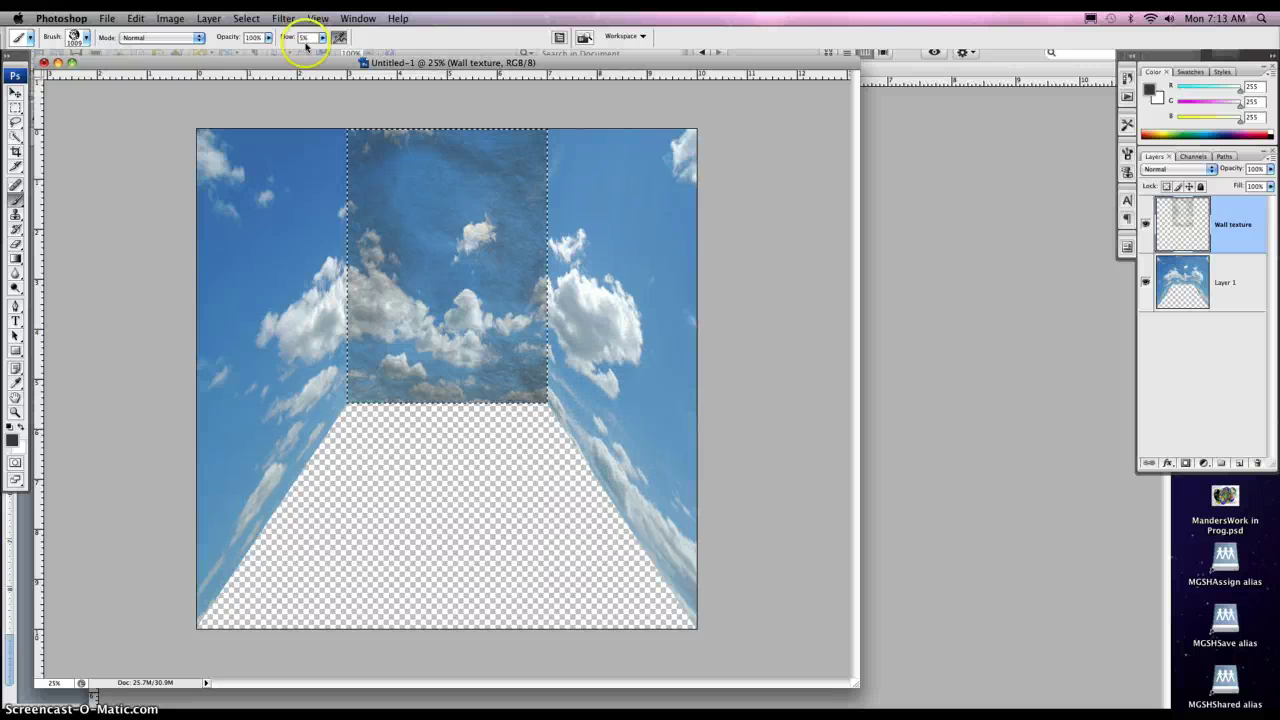
drag(321, 42, 322, 50)
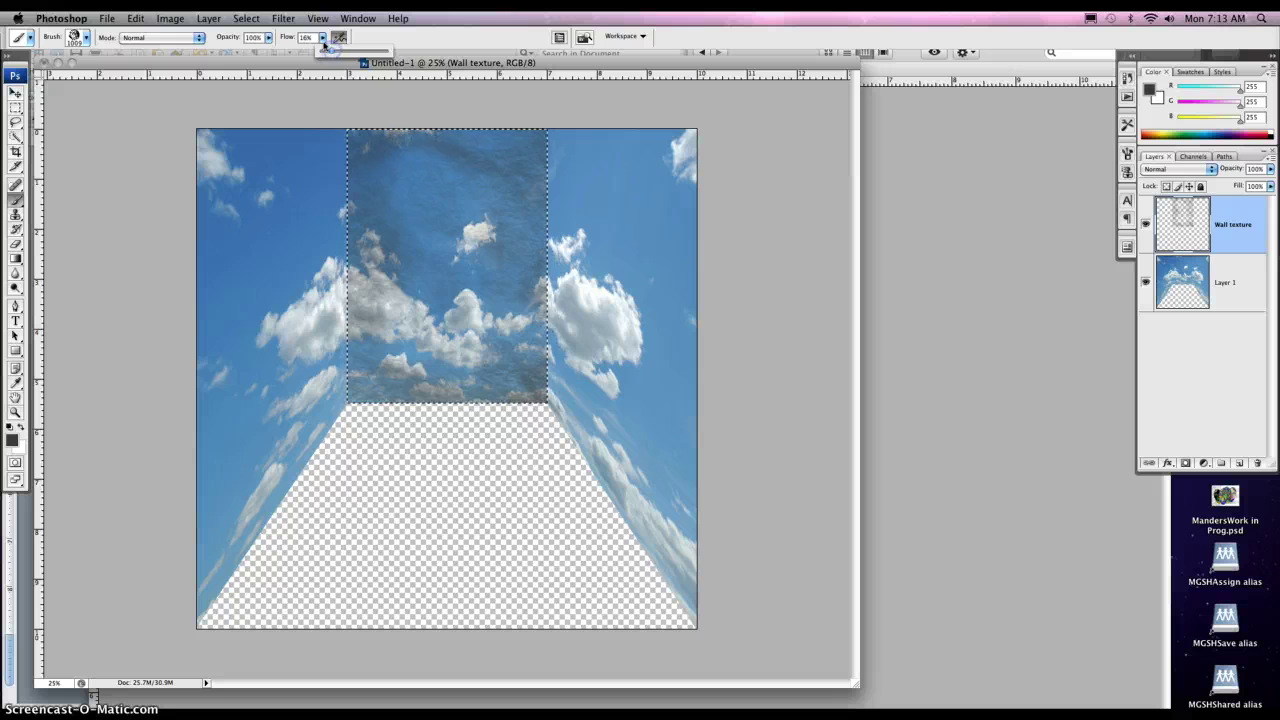
mouse_move(571, 443)
mouse_down()
mouse_move(576, 417)
mouse_move(380, 434)
mouse_move(329, 409)
mouse_move(263, 402)
mouse_move(289, 405)
mouse_move(330, 131)
mouse_move(594, 129)
mouse_move(560, 109)
mouse_move(592, 208)
mouse_move(560, 138)
mouse_up()
drag(396, 142, 290, 138)
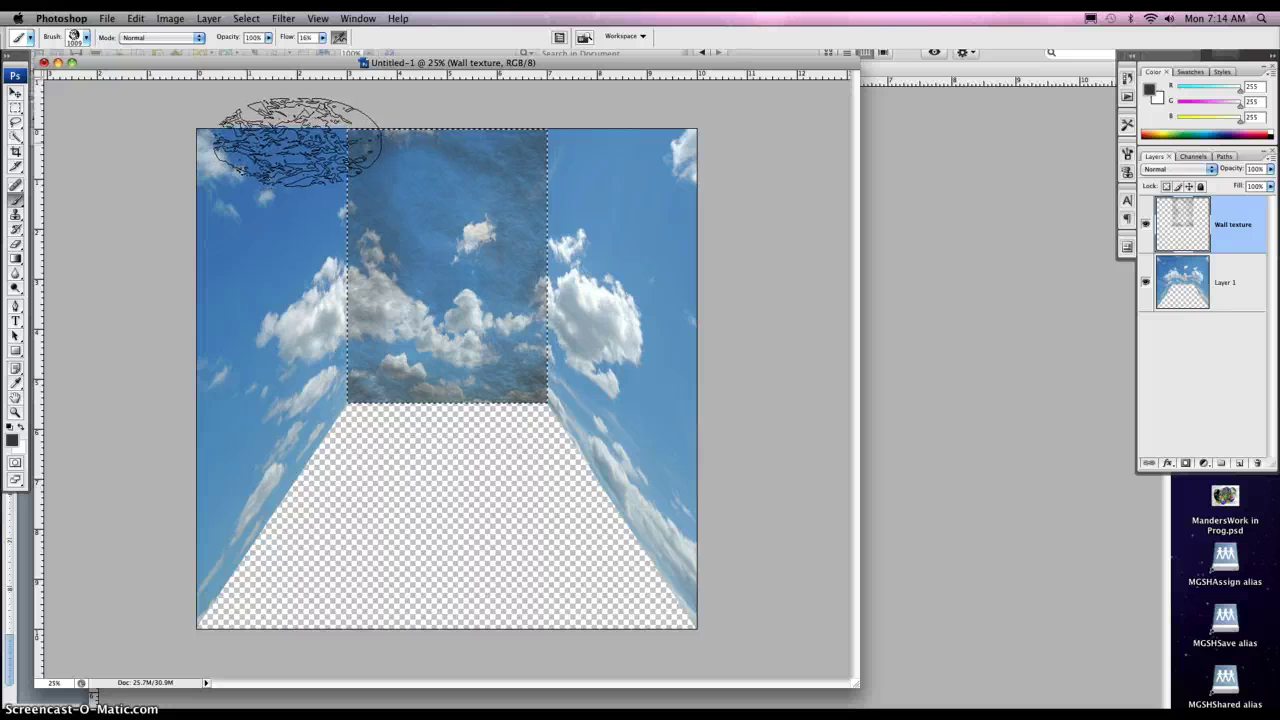
mouse_move(343, 100)
mouse_down()
mouse_move(321, 230)
mouse_move(395, 365)
mouse_up()
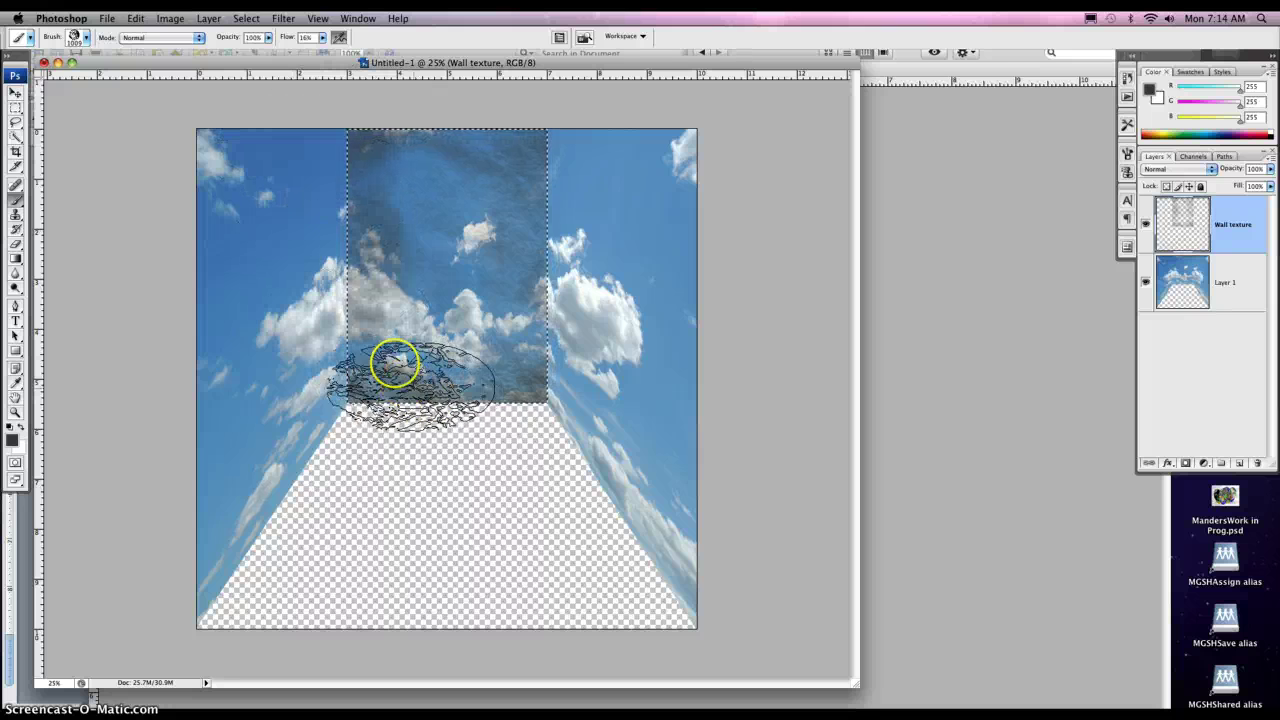
mouse_move(410, 410)
mouse_down()
mouse_move(263, 396)
mouse_move(492, 396)
mouse_move(591, 378)
mouse_move(589, 394)
mouse_move(619, 325)
mouse_move(699, 215)
mouse_move(262, 101)
mouse_up()
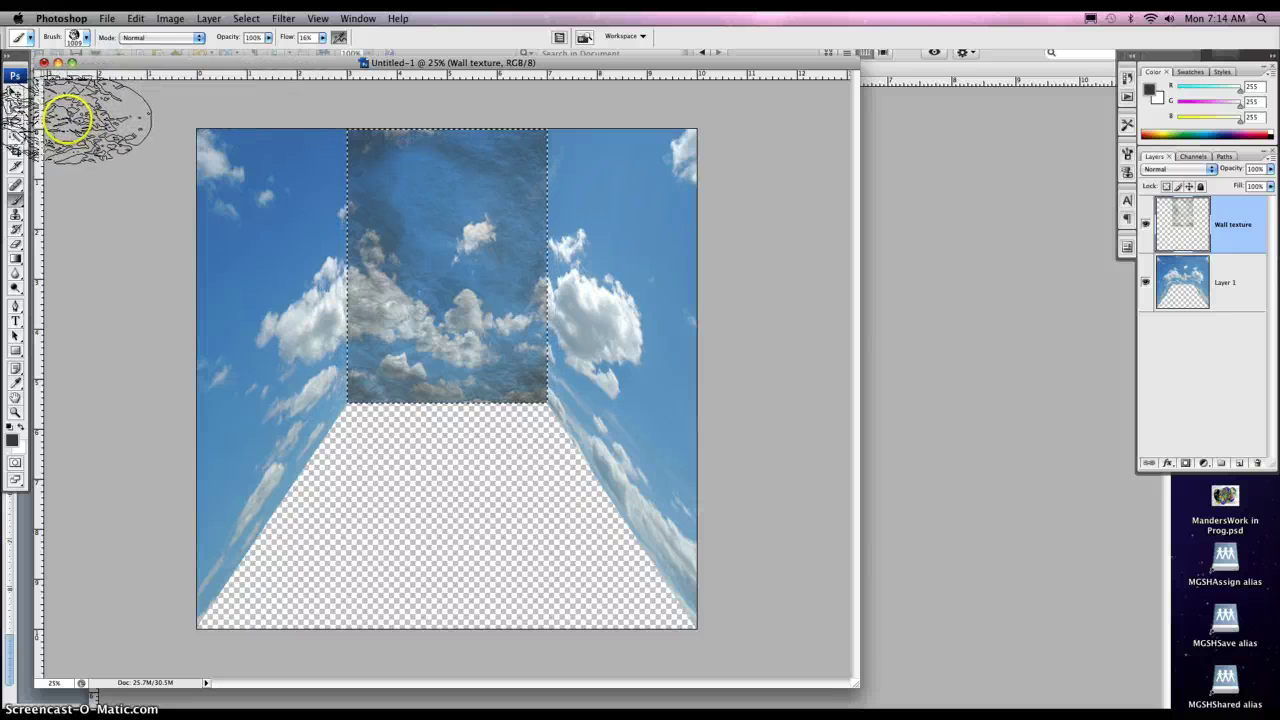
- Invert the back wall selection to select everything outside the wall
key(super+d)
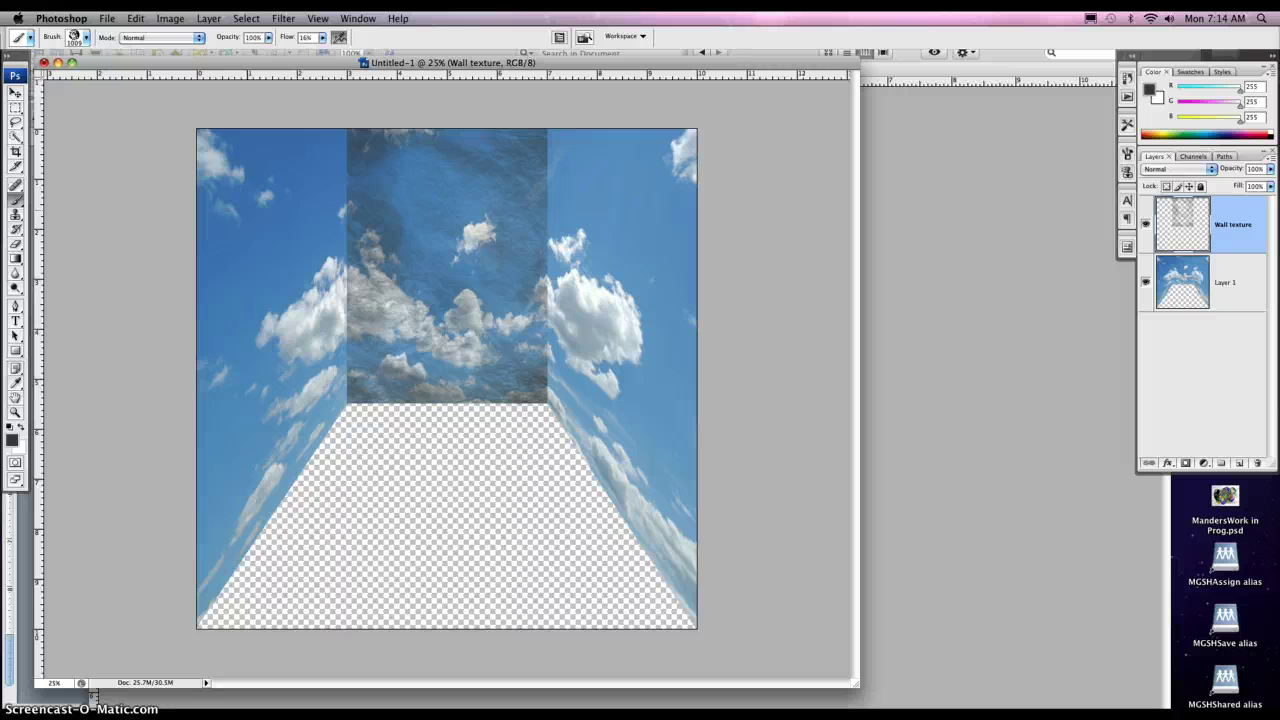
mouse_move(400, 200)
mouse_down()
mouse_move(417, 200)
mouse_move(406, 229)
mouse_move(515, 268)
mouse_move(450, 250)
mouse_up()
click(245, 18)
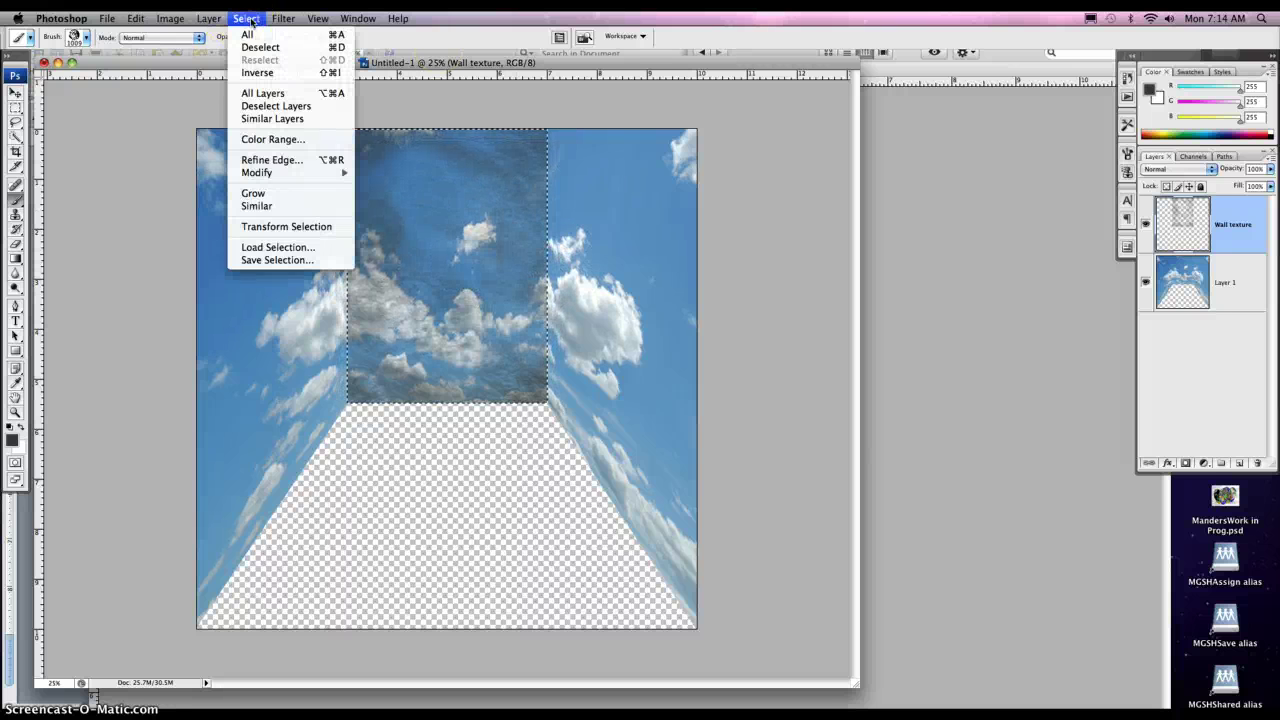
click(262, 75)
mouse_move(560, 490)
mouse_down()
mouse_move(571, 491)
mouse_move(387, 452)
mouse_move(323, 423)
mouse_move(277, 429)
mouse_move(297, 415)
mouse_move(237, 409)
mouse_move(240, 389)
mouse_up()
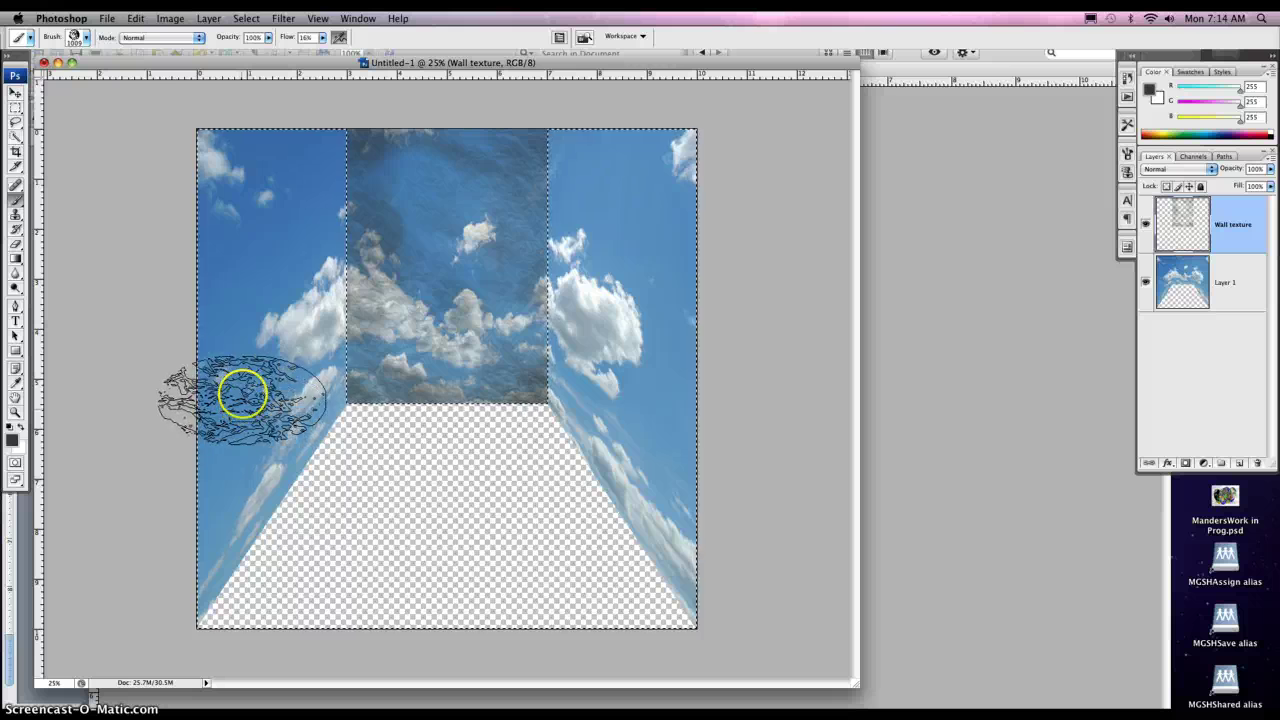
click(15, 135)
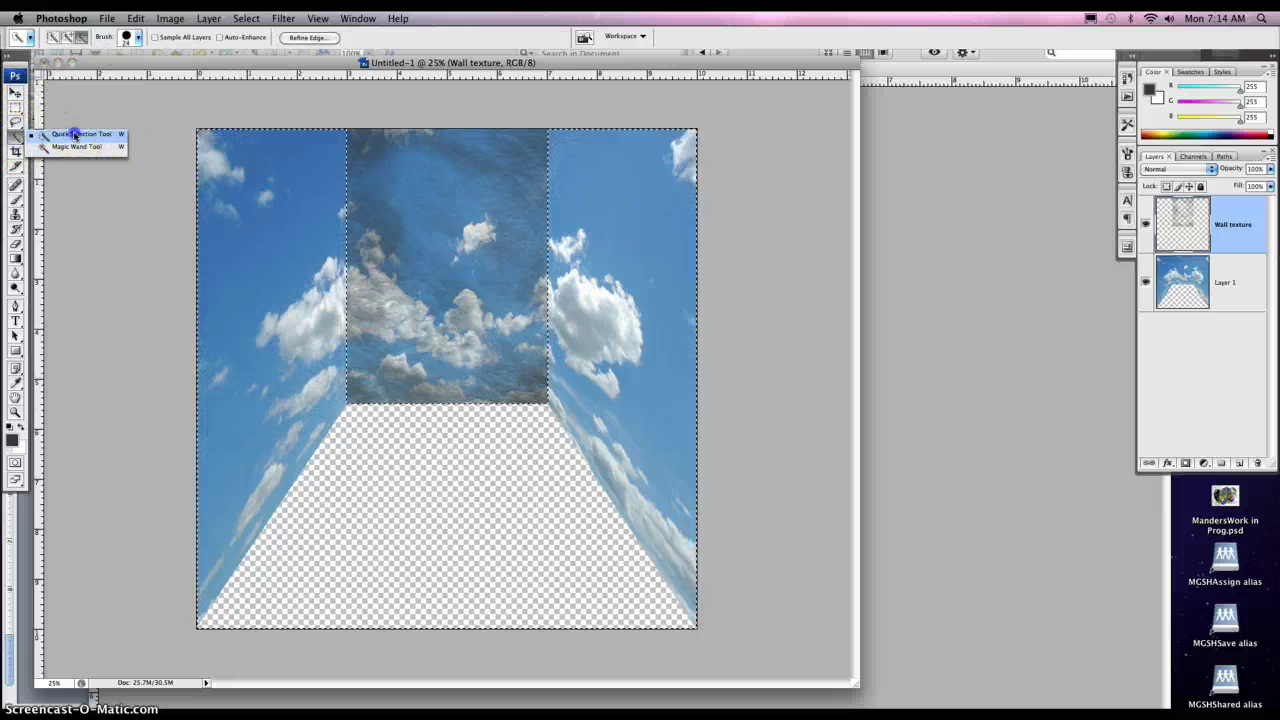
click(75, 134)
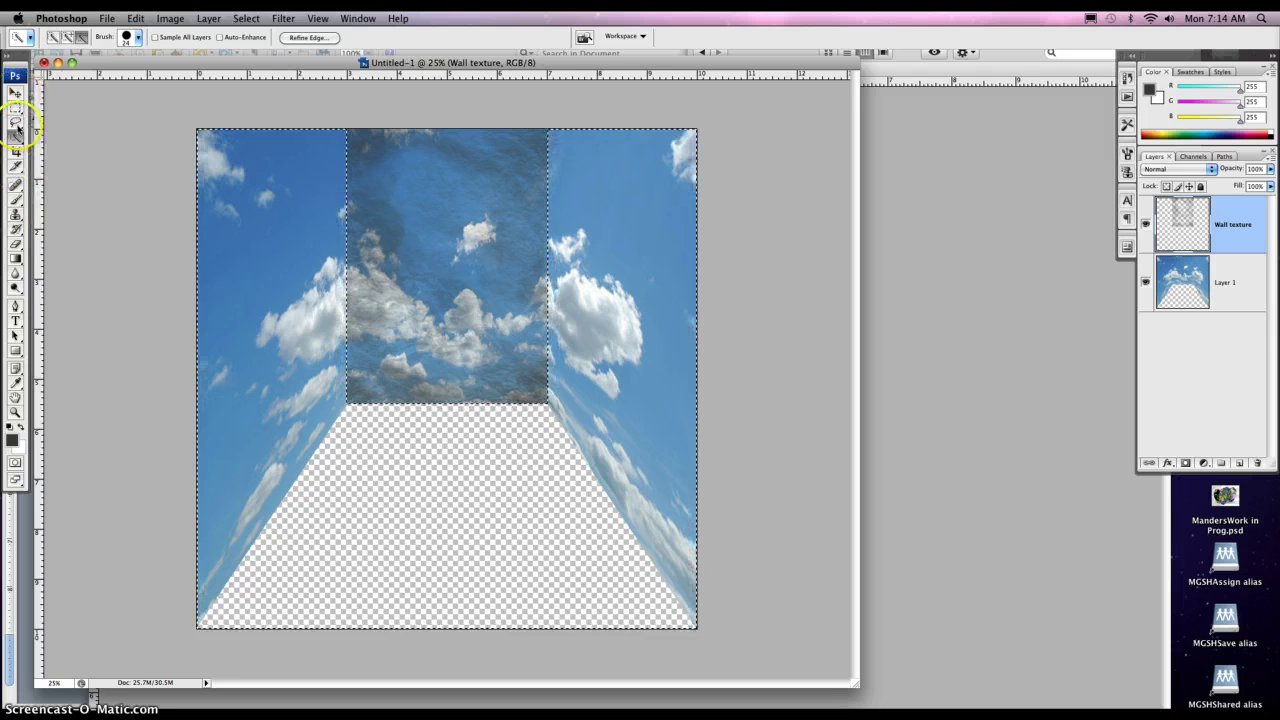
click(16, 198)
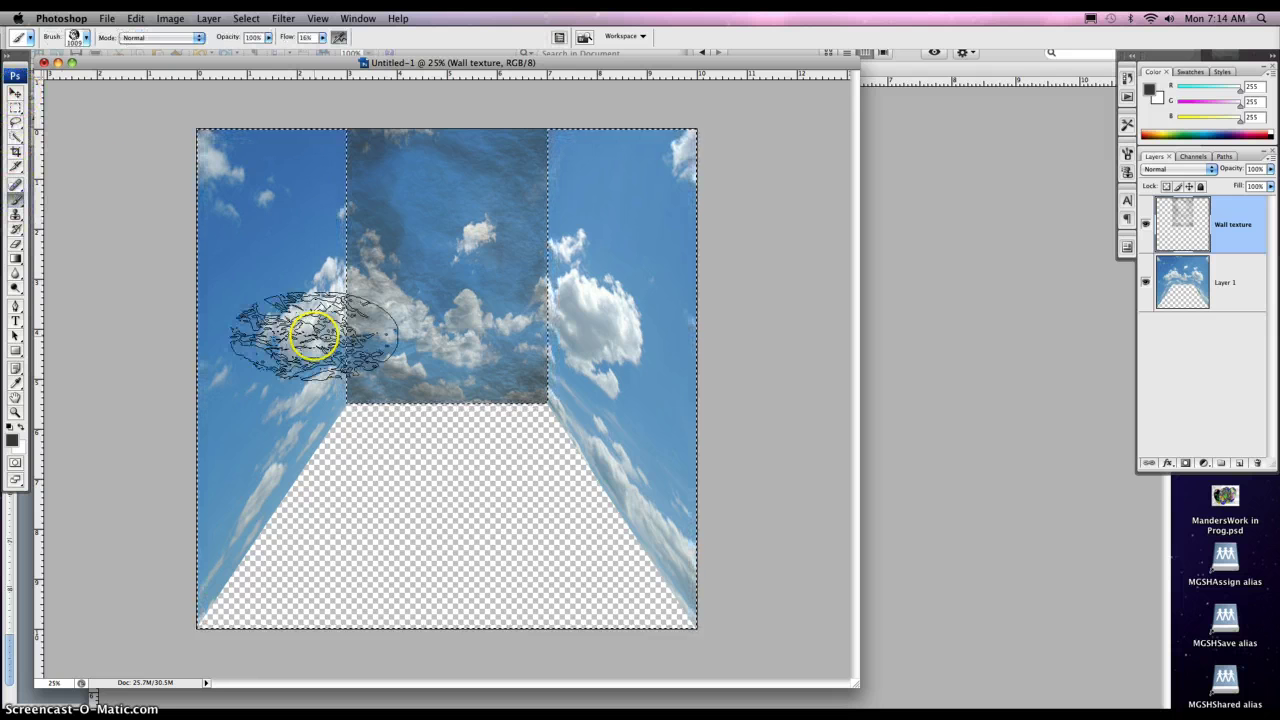
- Paint the paper texture over the left wall, reducing the brush flow to 5% after the first strokes
mouse_move(203, 213)
mouse_down()
mouse_move(194, 163)
mouse_move(234, 220)
mouse_move(271, 134)
mouse_move(186, 206)
mouse_move(152, 287)
mouse_move(229, 109)
mouse_move(303, 35)
mouse_up()
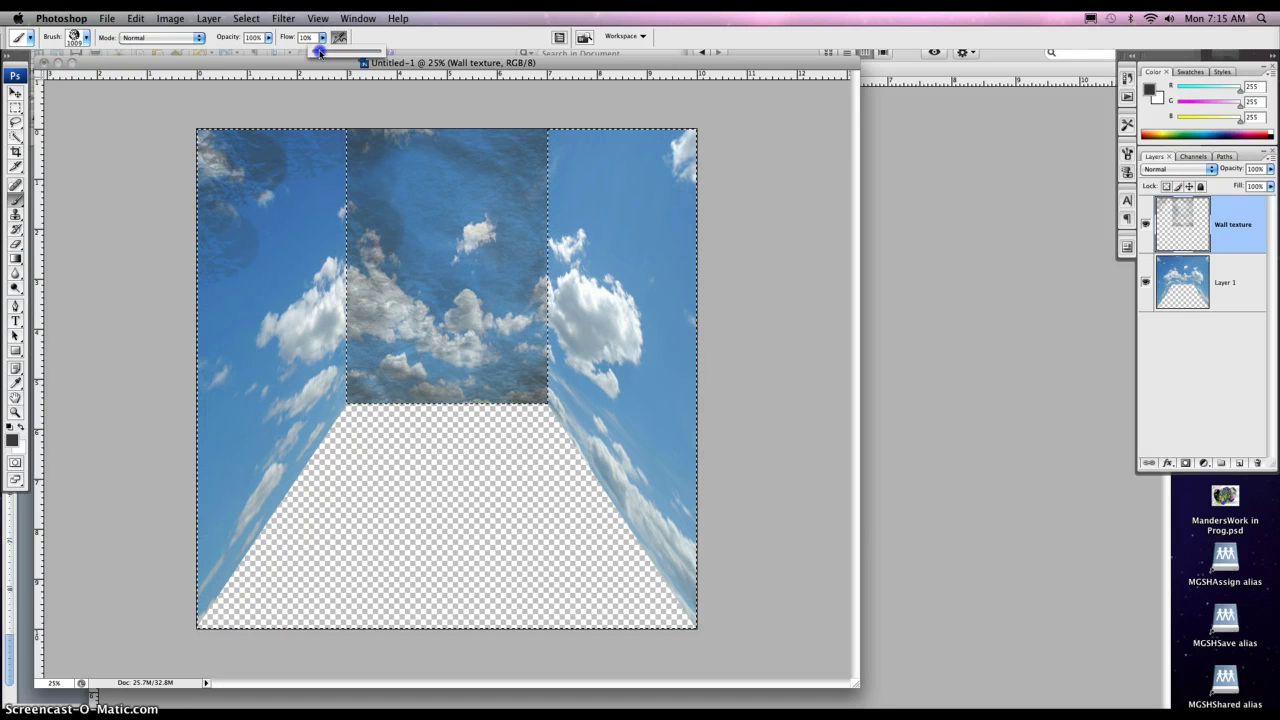
click(191, 234)
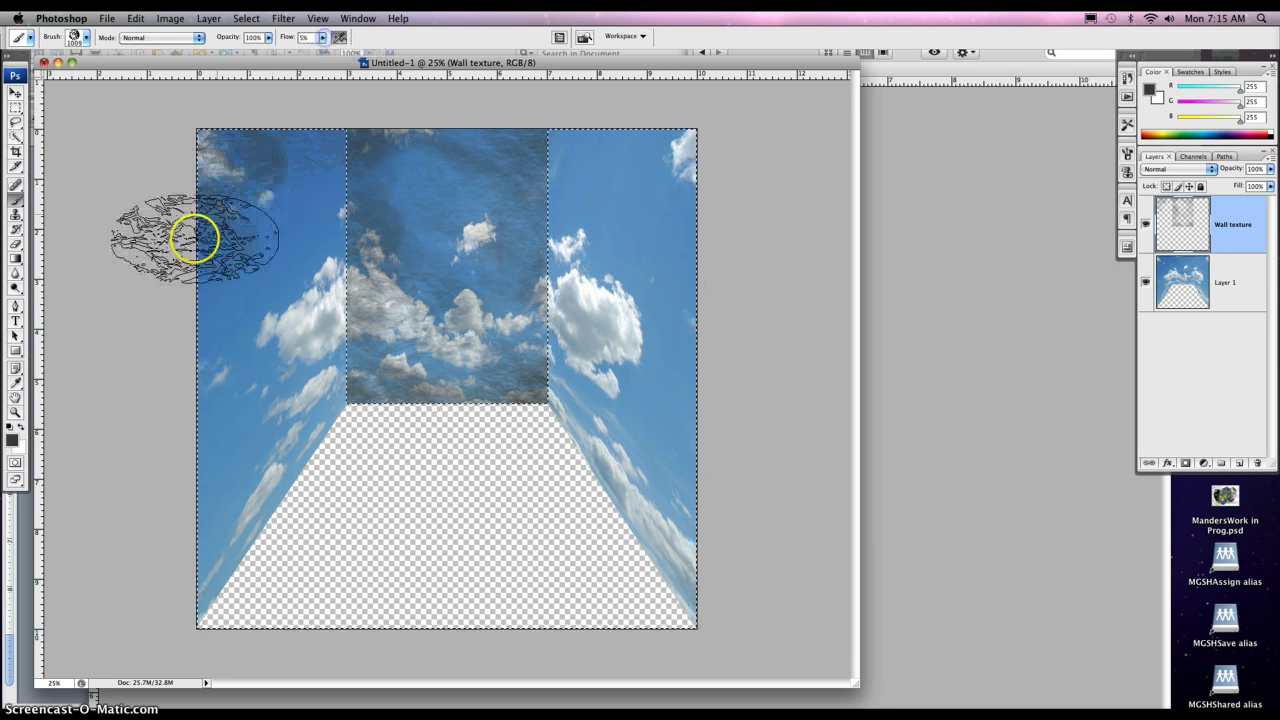
click(180, 469)
click(140, 580)
click(204, 464)
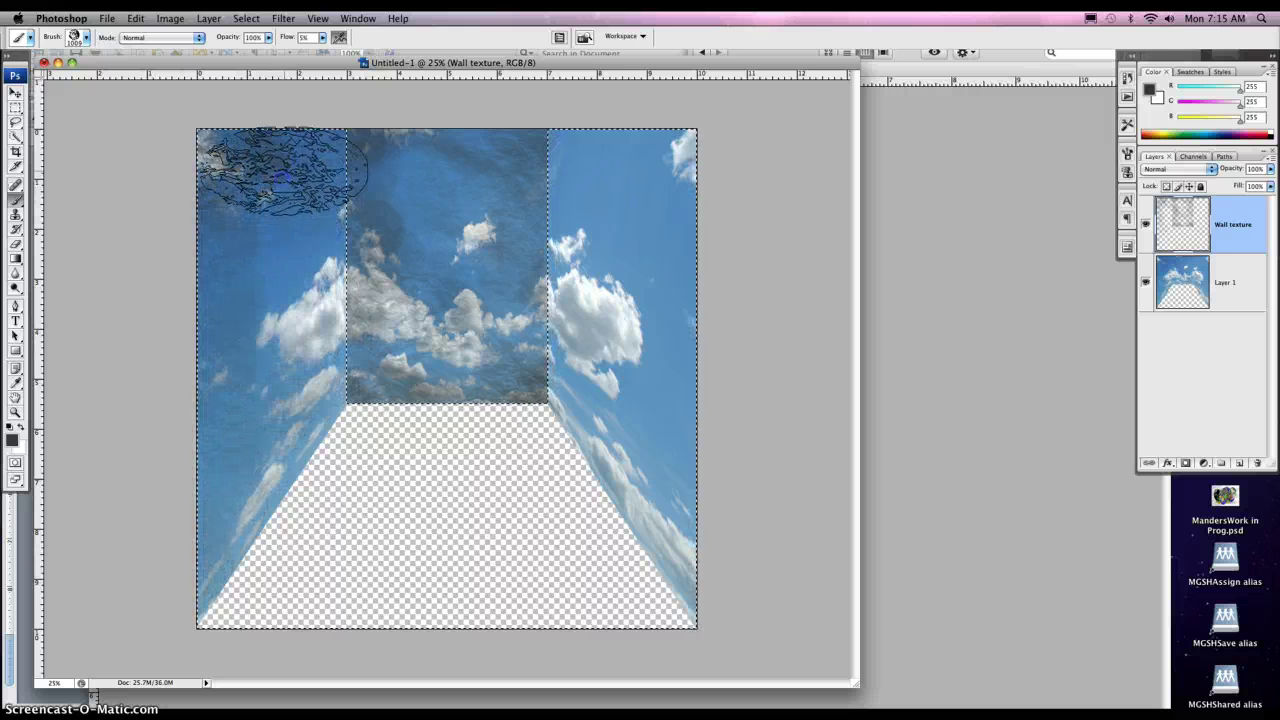
mouse_move(316, 250)
mouse_down()
mouse_move(353, 271)
mouse_move(340, 372)
mouse_move(431, 336)
mouse_move(367, 392)
mouse_up()
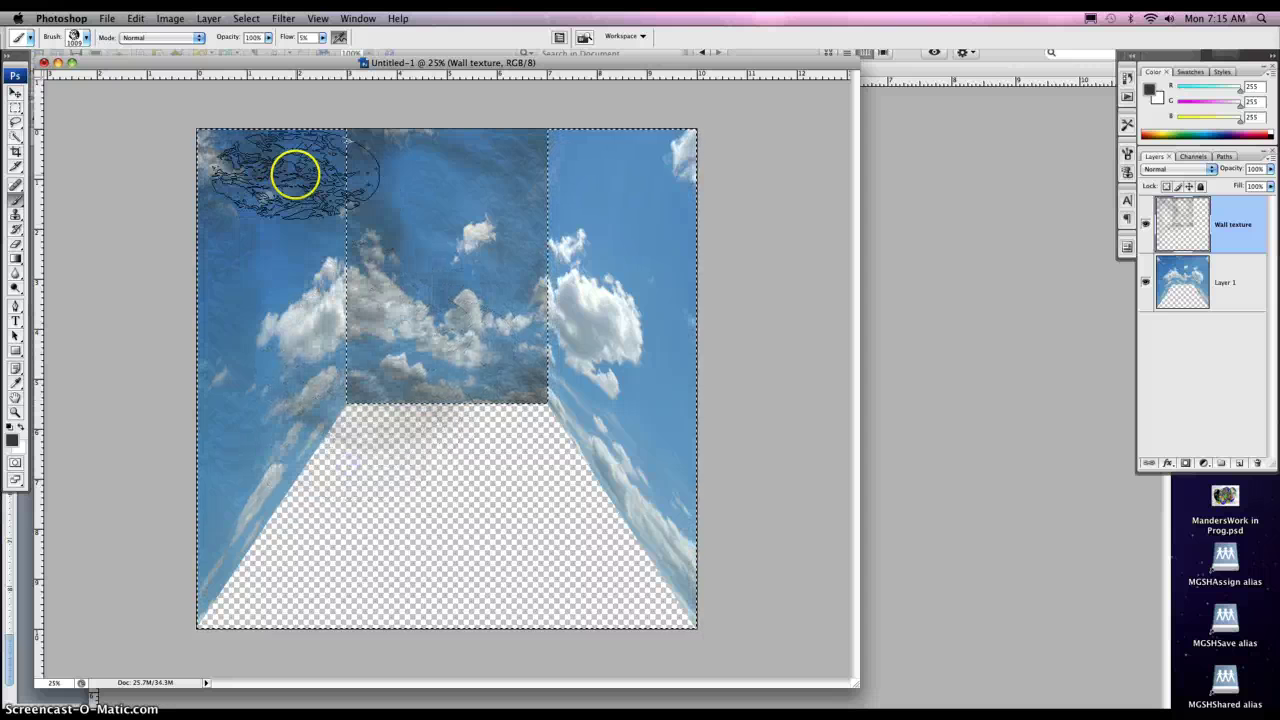
mouse_move(228, 457)
mouse_down()
mouse_move(216, 455)
mouse_move(140, 600)
mouse_move(210, 590)
mouse_up()
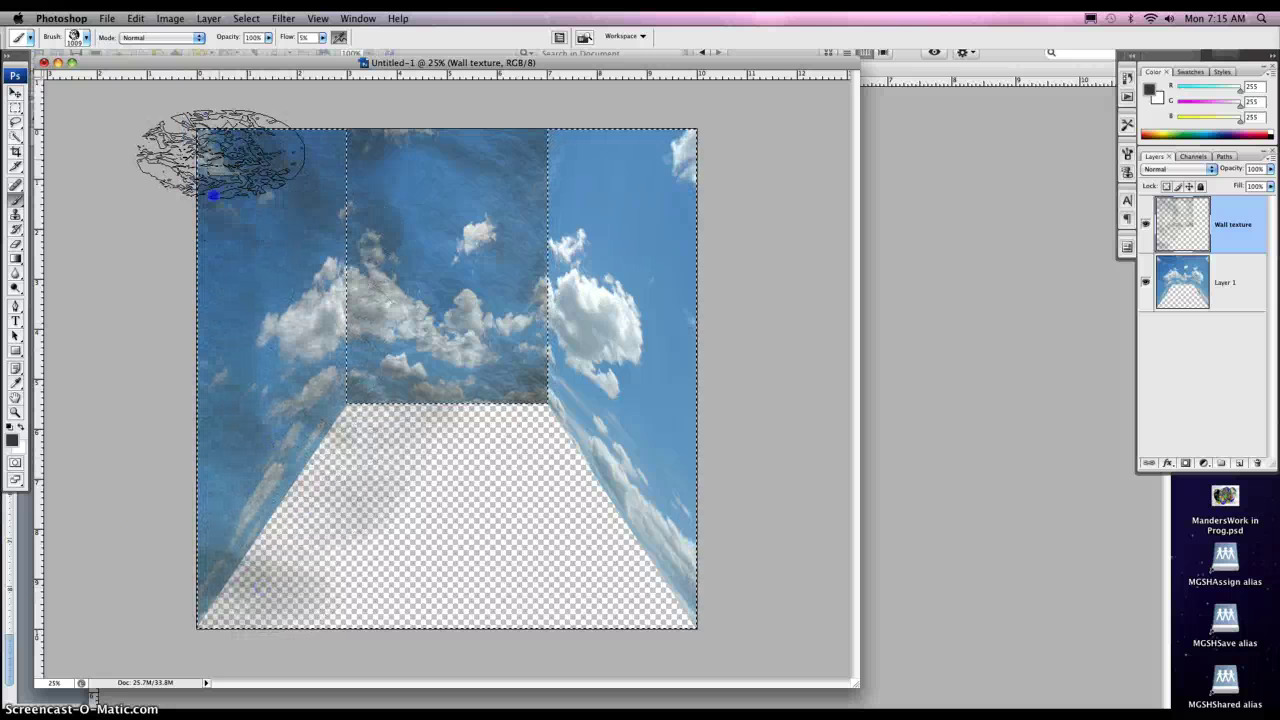
mouse_move(220, 152)
mouse_down()
mouse_move(216, 337)
mouse_move(157, 443)
mouse_up()
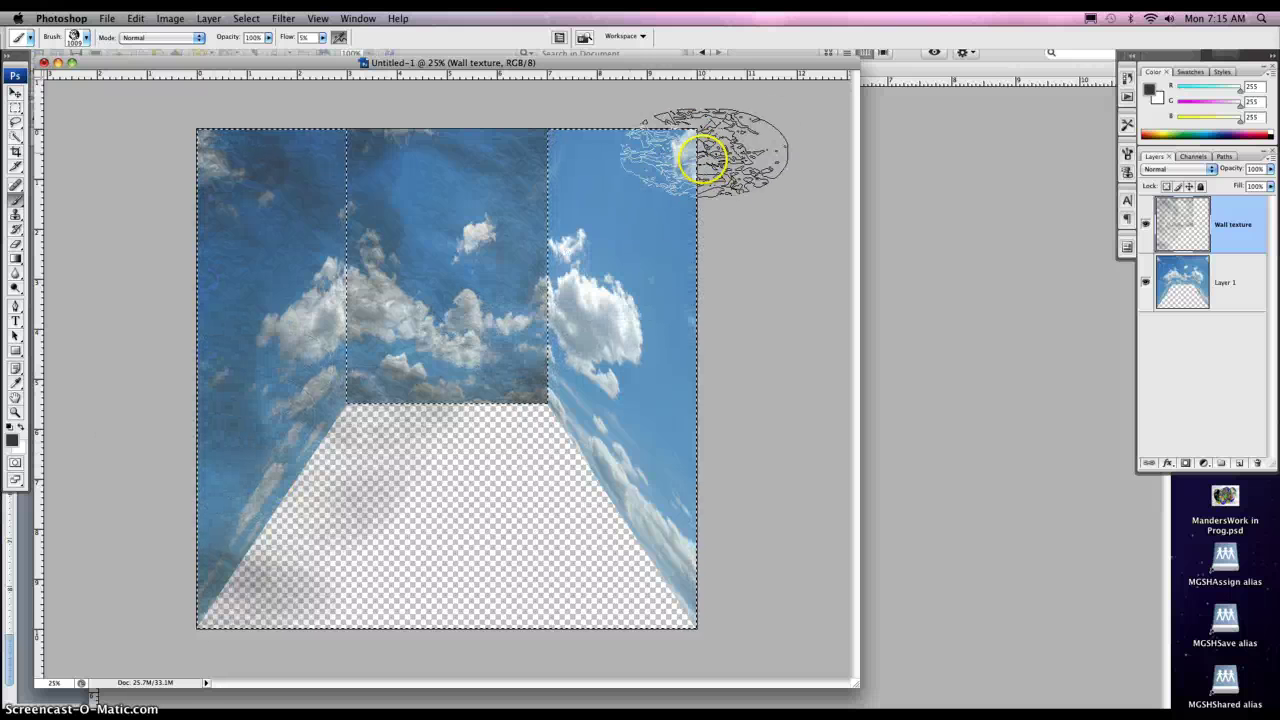
- Paint the paper texture along the right wall's edges and corners, and touch up the left wall's texture
drag(704, 157, 695, 141)
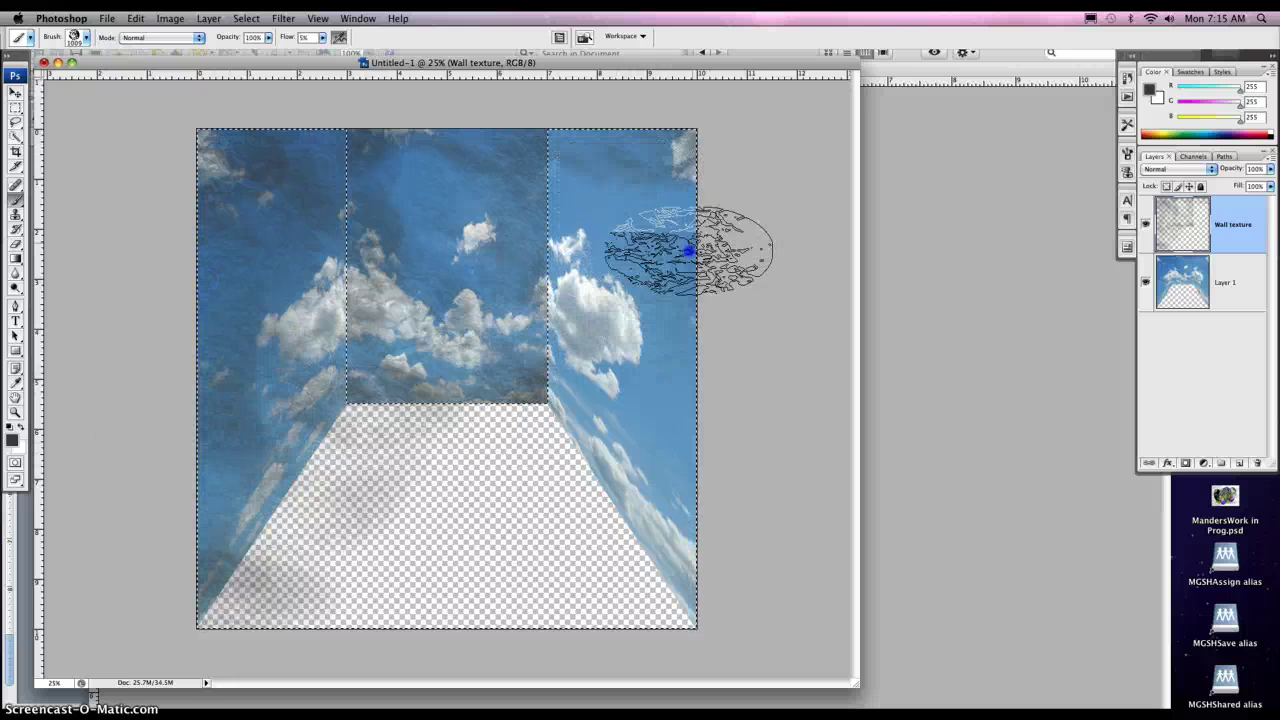
mouse_move(566, 325)
mouse_down()
mouse_move(508, 194)
mouse_move(489, 286)
mouse_move(486, 429)
mouse_move(524, 167)
mouse_move(557, 437)
mouse_up()
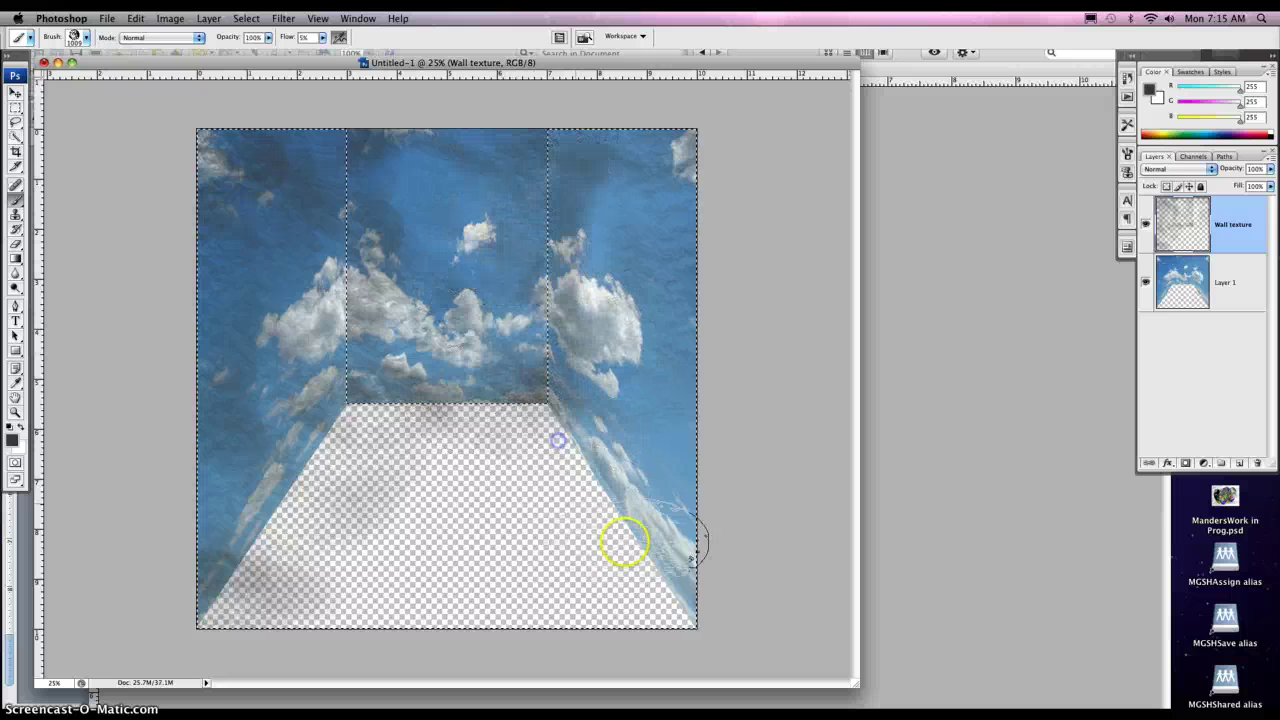
mouse_move(623, 537)
mouse_down()
mouse_move(651, 531)
mouse_move(700, 437)
mouse_move(711, 447)
mouse_up()
mouse_move(724, 560)
mouse_down()
mouse_move(605, 462)
mouse_move(707, 592)
mouse_move(735, 573)
mouse_move(740, 518)
mouse_move(720, 480)
mouse_move(728, 350)
mouse_move(697, 243)
mouse_move(712, 193)
mouse_move(721, 328)
mouse_move(753, 330)
mouse_up()
mouse_move(718, 237)
mouse_down()
mouse_move(674, 120)
mouse_move(720, 443)
mouse_move(694, 586)
mouse_move(620, 480)
mouse_up()
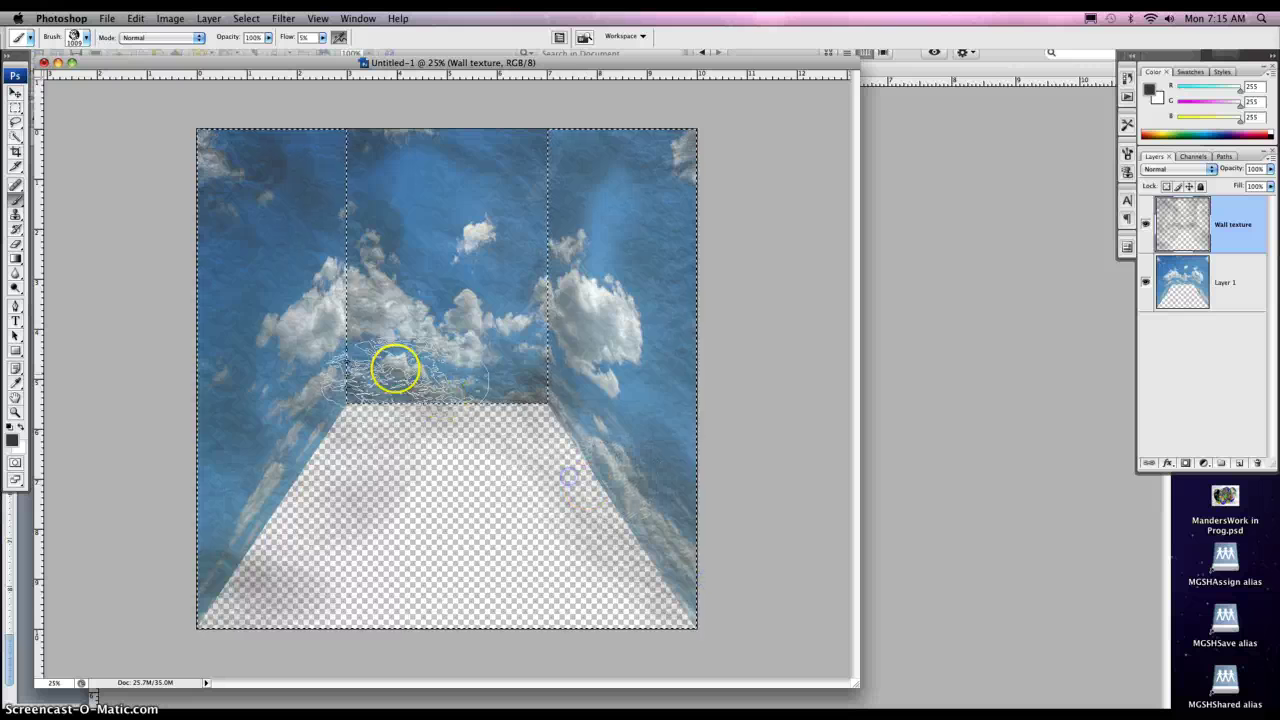
mouse_move(300, 535)
mouse_down()
mouse_move(277, 562)
mouse_move(163, 480)
mouse_move(129, 529)
mouse_move(141, 636)
mouse_up()
drag(277, 213, 329, 120)
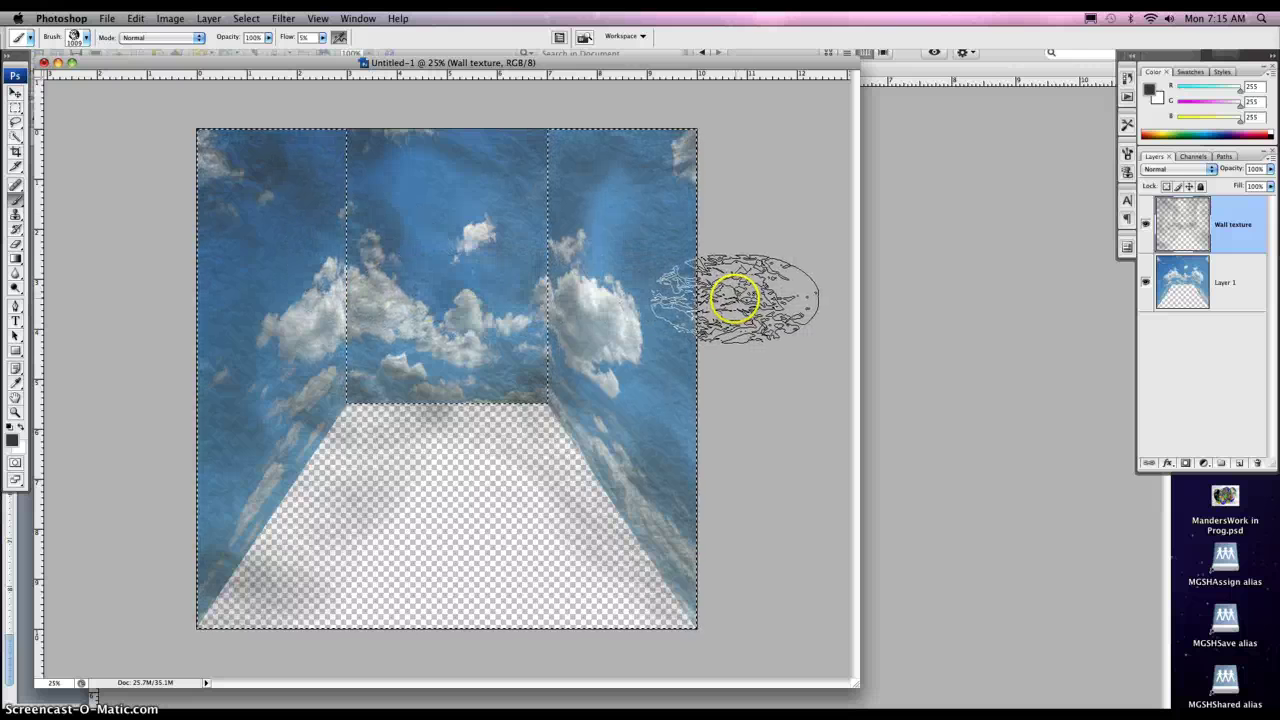
- Clear the current selection and outline the transparent floor area with the Polygonal Lasso
key(super+d)
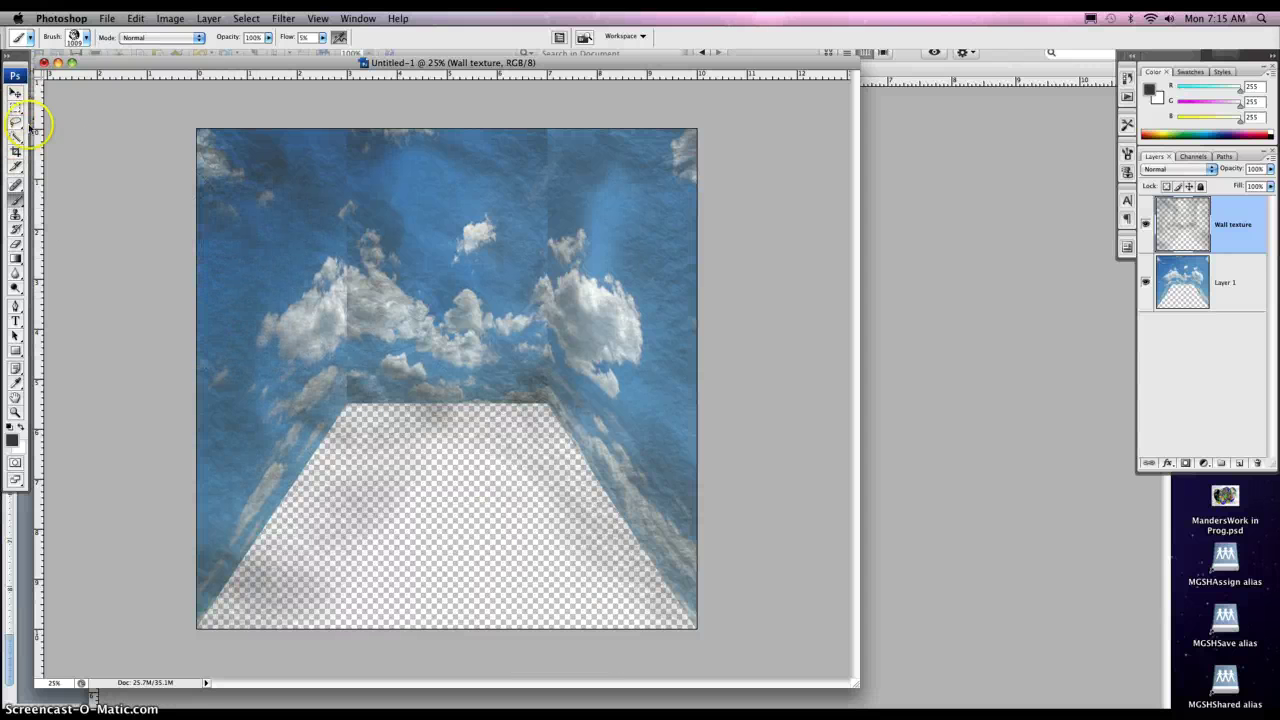
drag(15, 121, 52, 132)
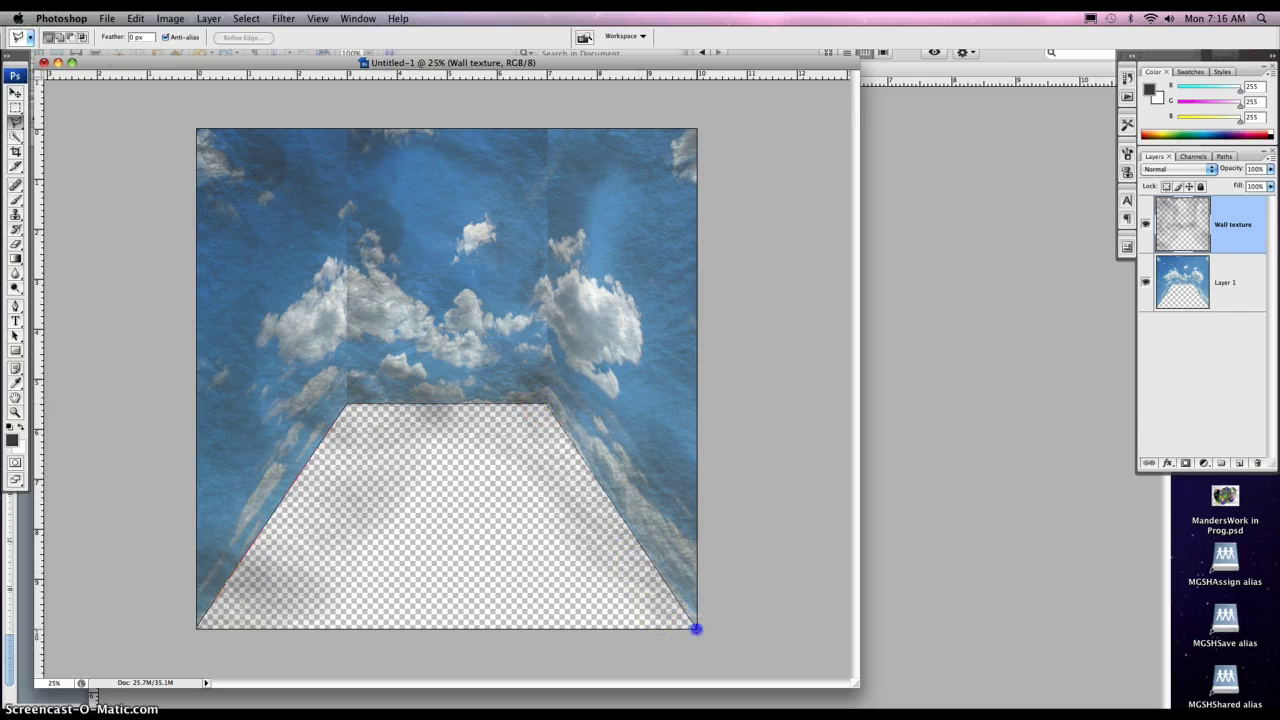
click(696, 628)
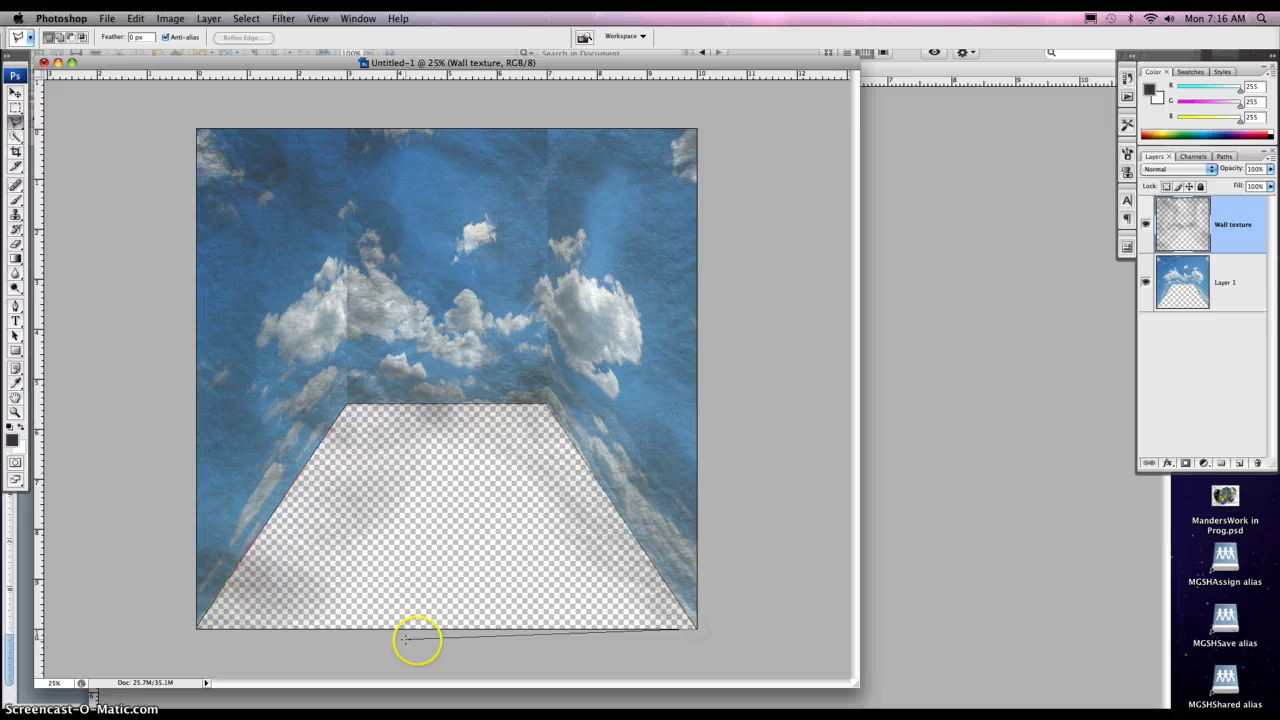
click(199, 622)
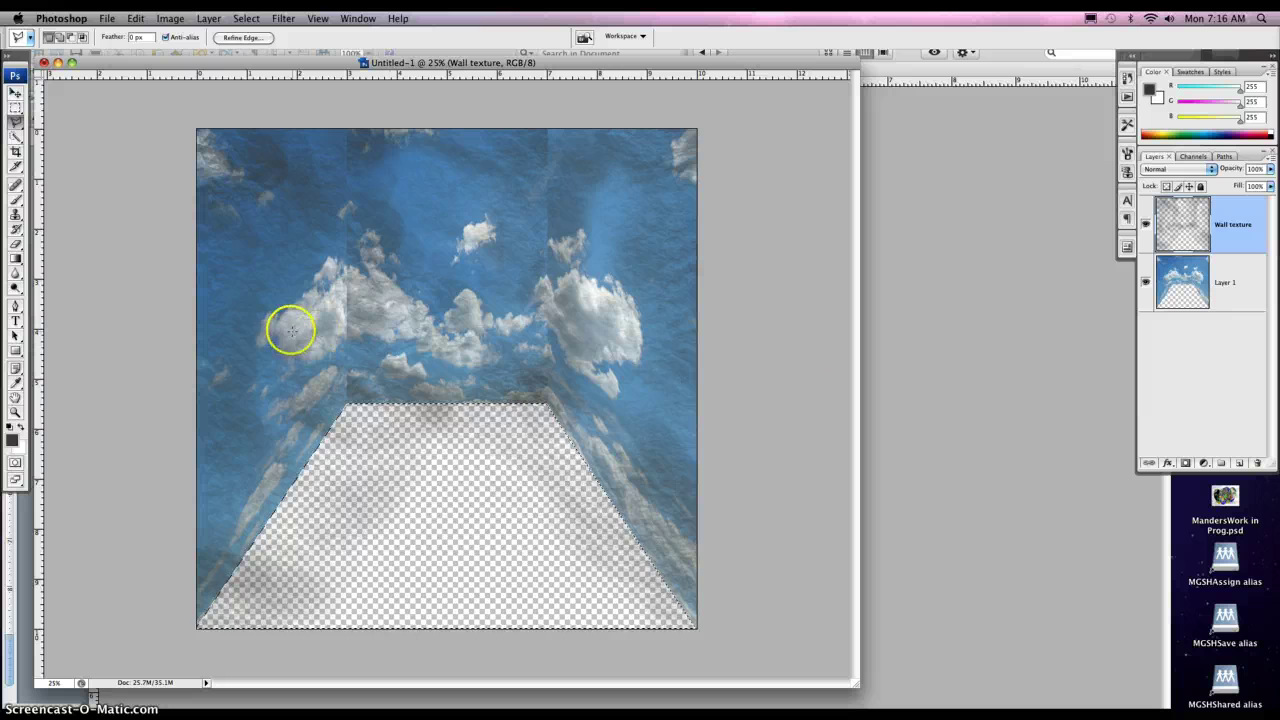
- Set the Eraser to a hard round brush of 187 px and erase the stray texture along the floor's left edge
click(15, 243)
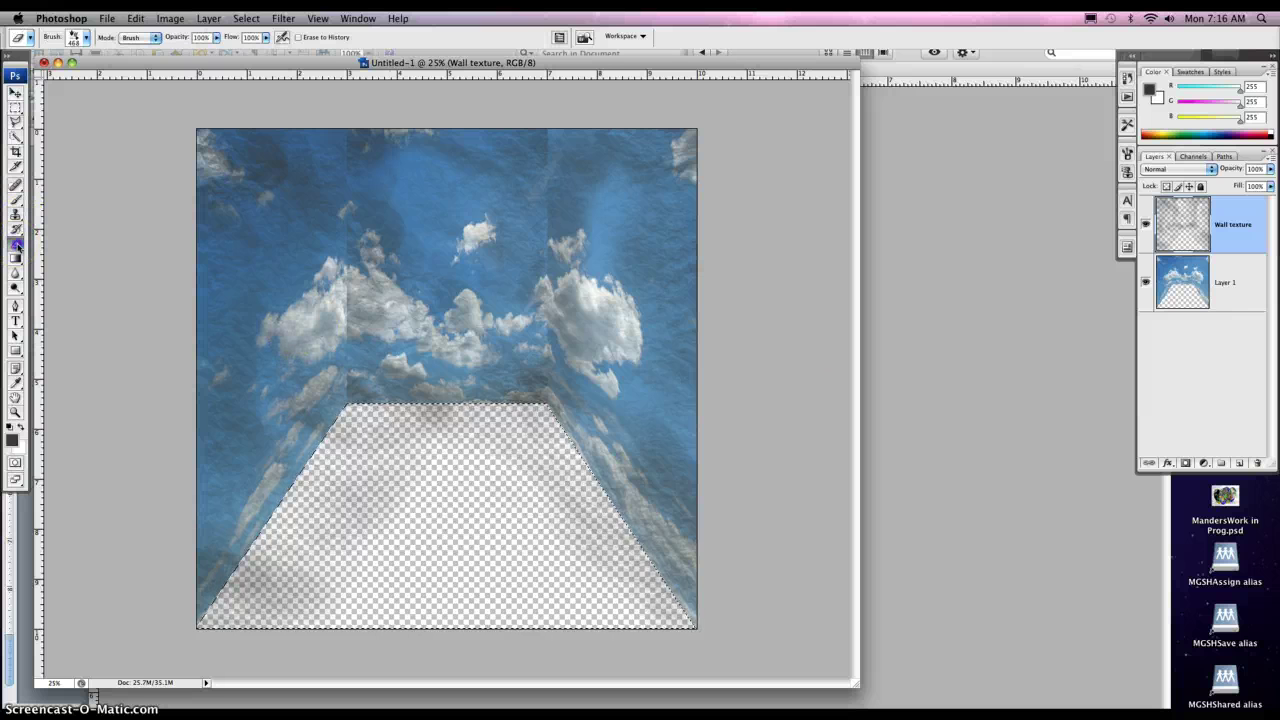
drag(15, 244, 44, 246)
click(78, 37)
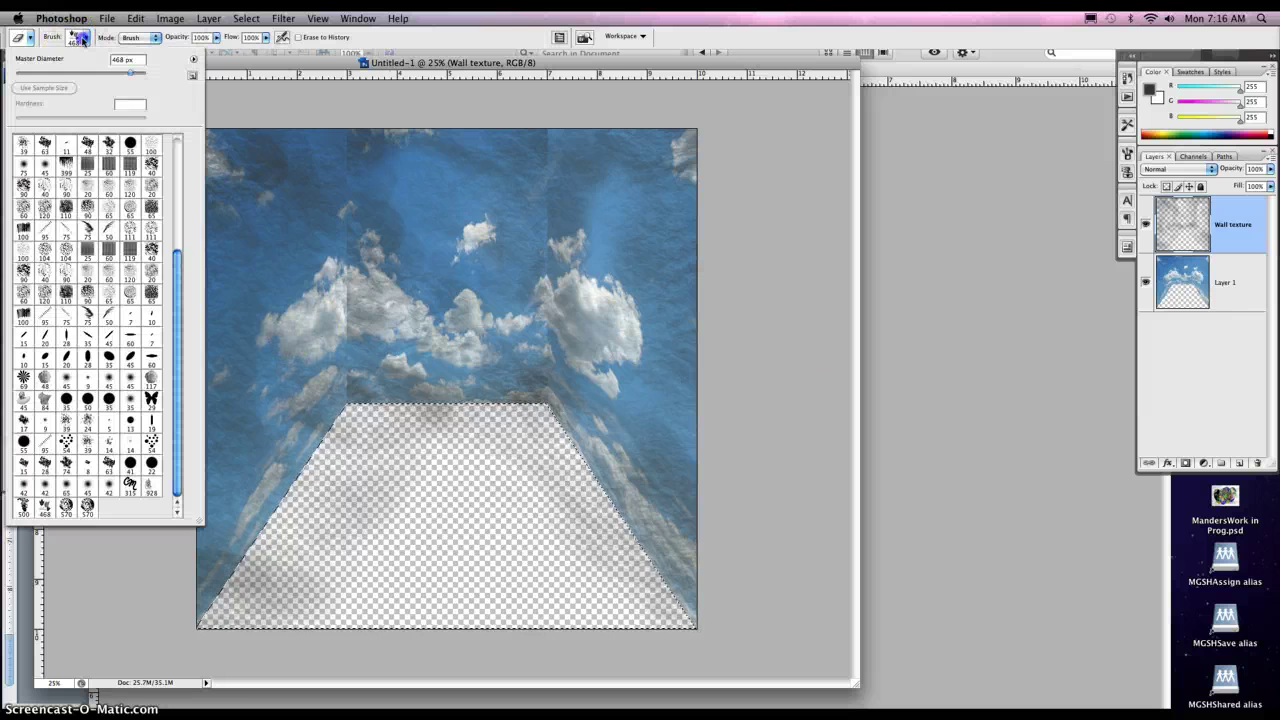
drag(172, 252, 178, 126)
click(130, 143)
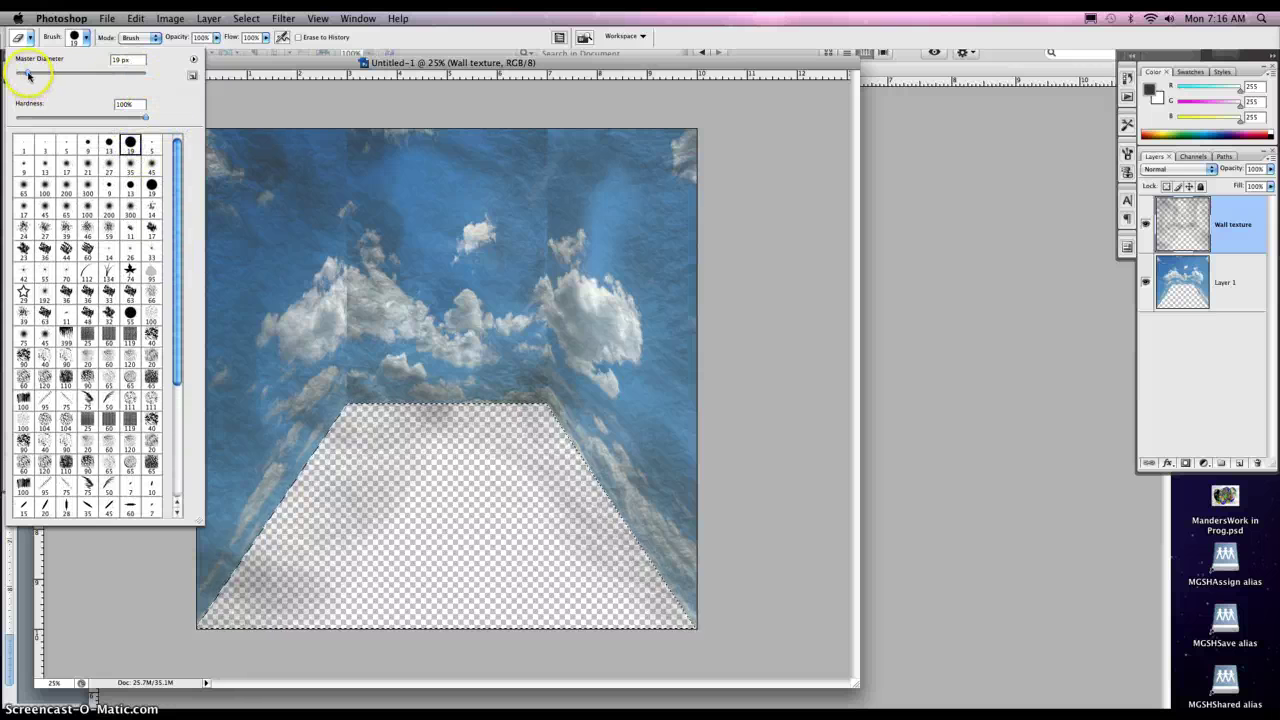
drag(108, 76, 110, 76)
click(86, 37)
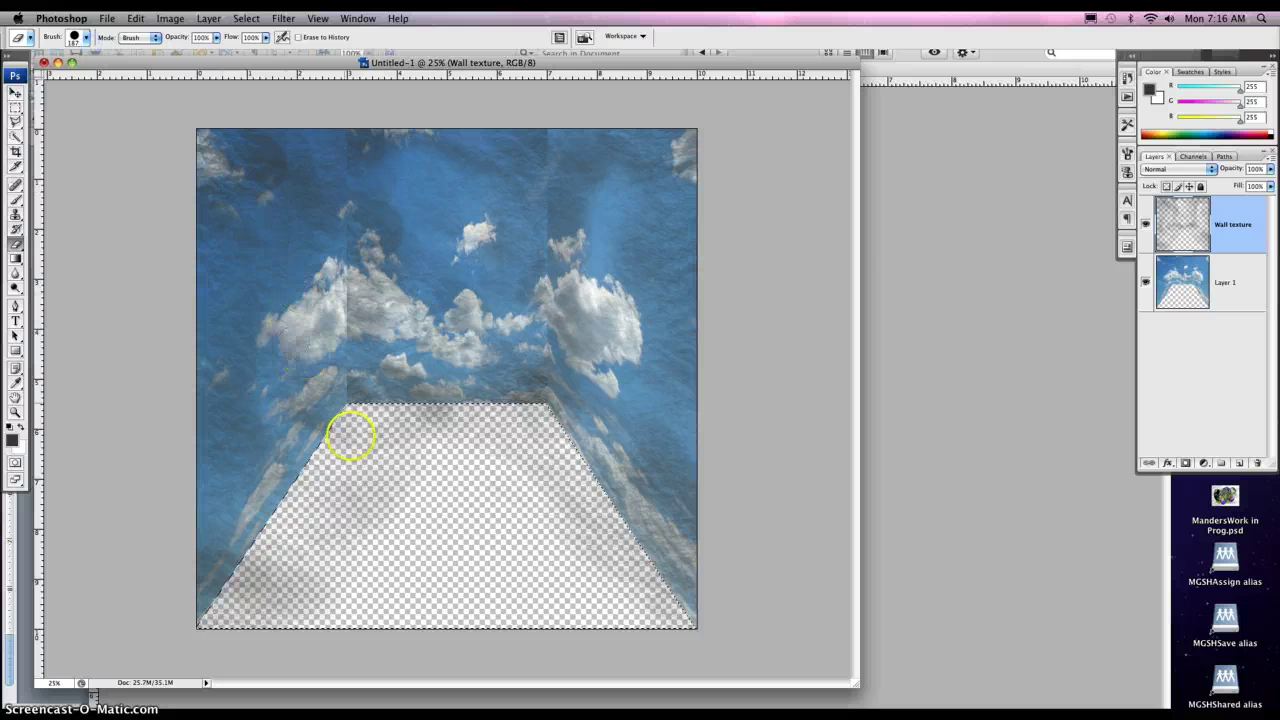
click(358, 475)
mouse_move(358, 475)
mouse_down()
mouse_move(357, 418)
mouse_move(311, 464)
mouse_up()
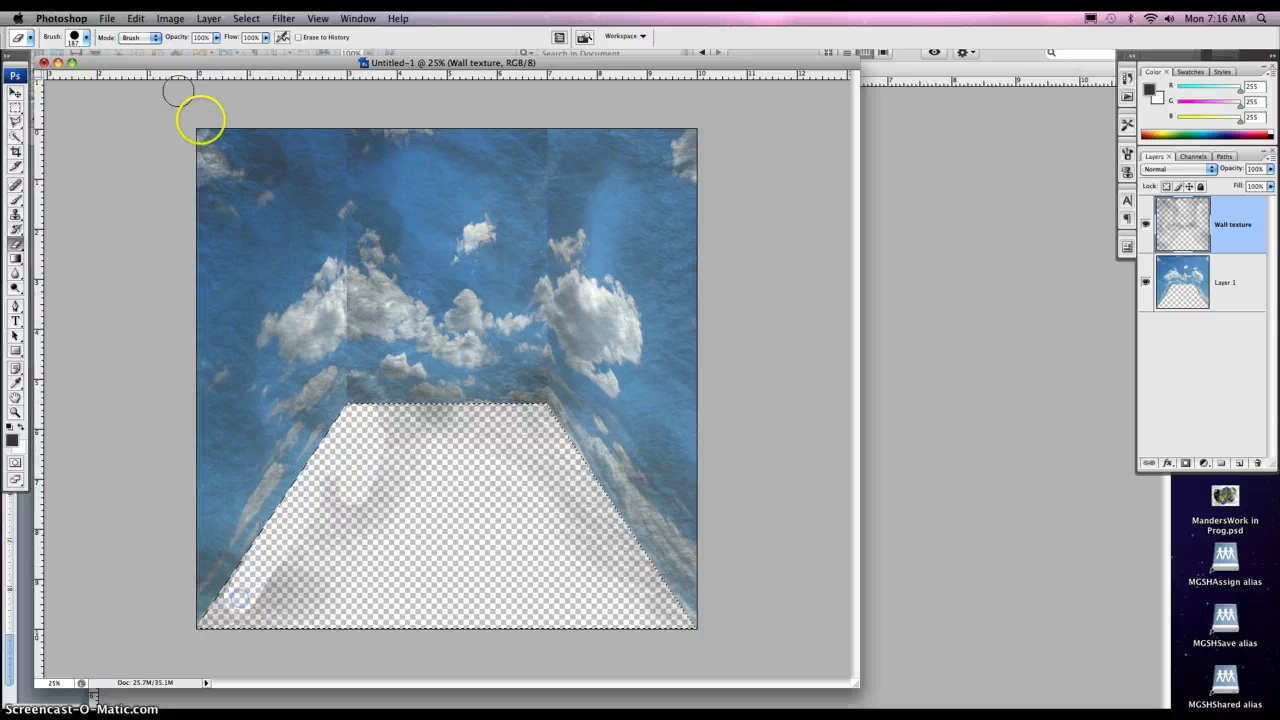
- Enlarge the eraser brush, erase the remaining wall texture inside the floor selection, and deselect the floor
click(83, 40)
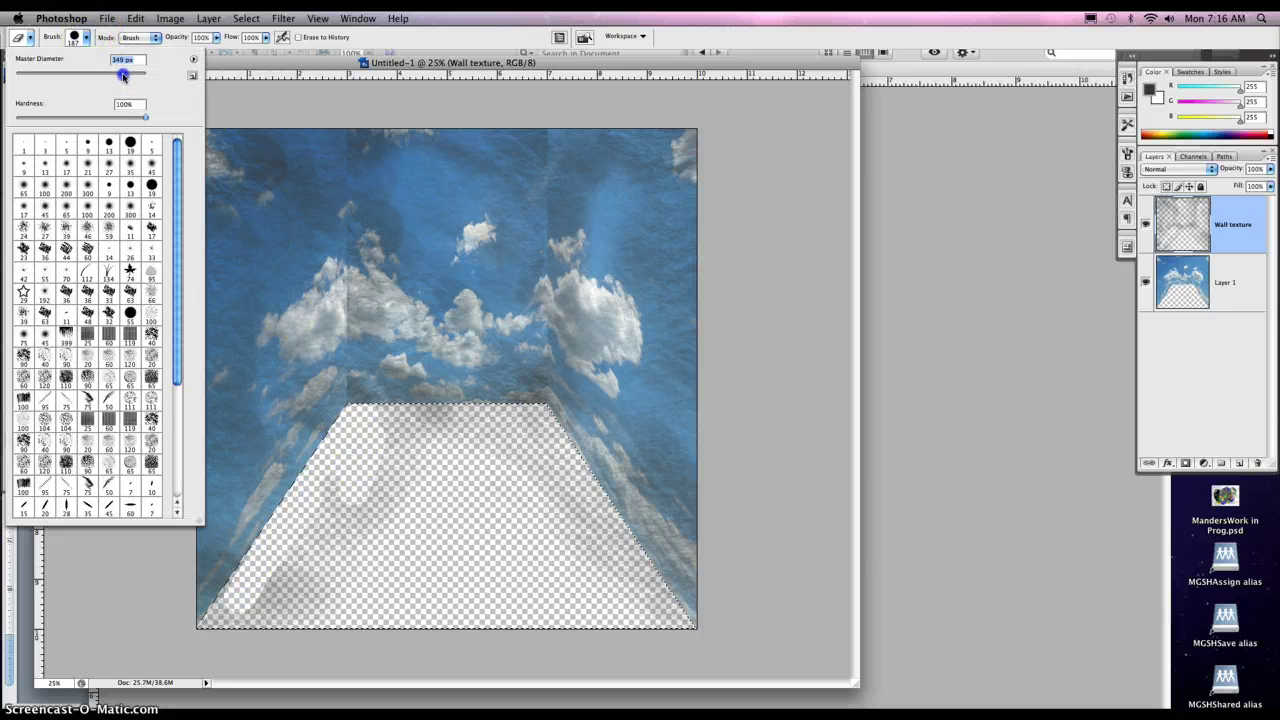
drag(122, 76, 130, 76)
click(86, 37)
mouse_move(437, 486)
mouse_down()
mouse_move(398, 440)
mouse_move(546, 426)
mouse_move(369, 470)
mouse_move(531, 472)
mouse_move(493, 502)
mouse_move(393, 498)
mouse_move(336, 517)
mouse_move(258, 614)
mouse_move(219, 633)
mouse_move(651, 615)
mouse_move(523, 427)
mouse_move(350, 460)
mouse_move(216, 643)
mouse_up()
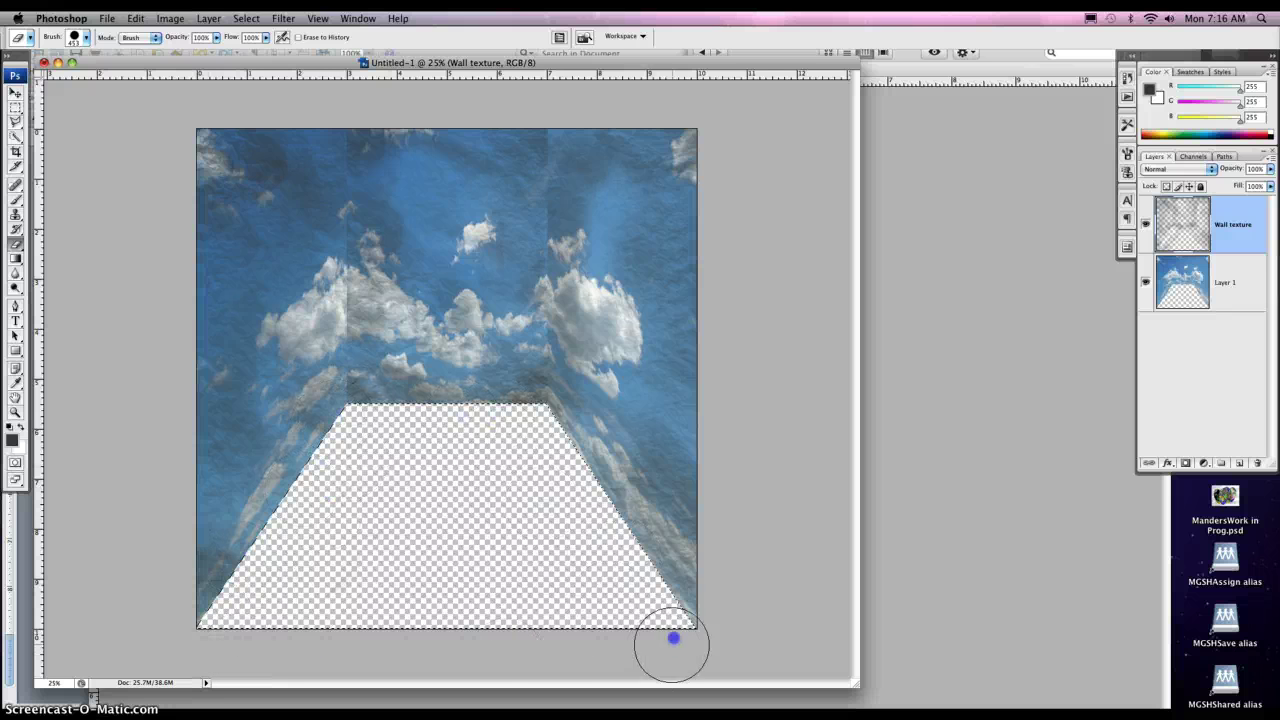
drag(672, 645, 640, 600)
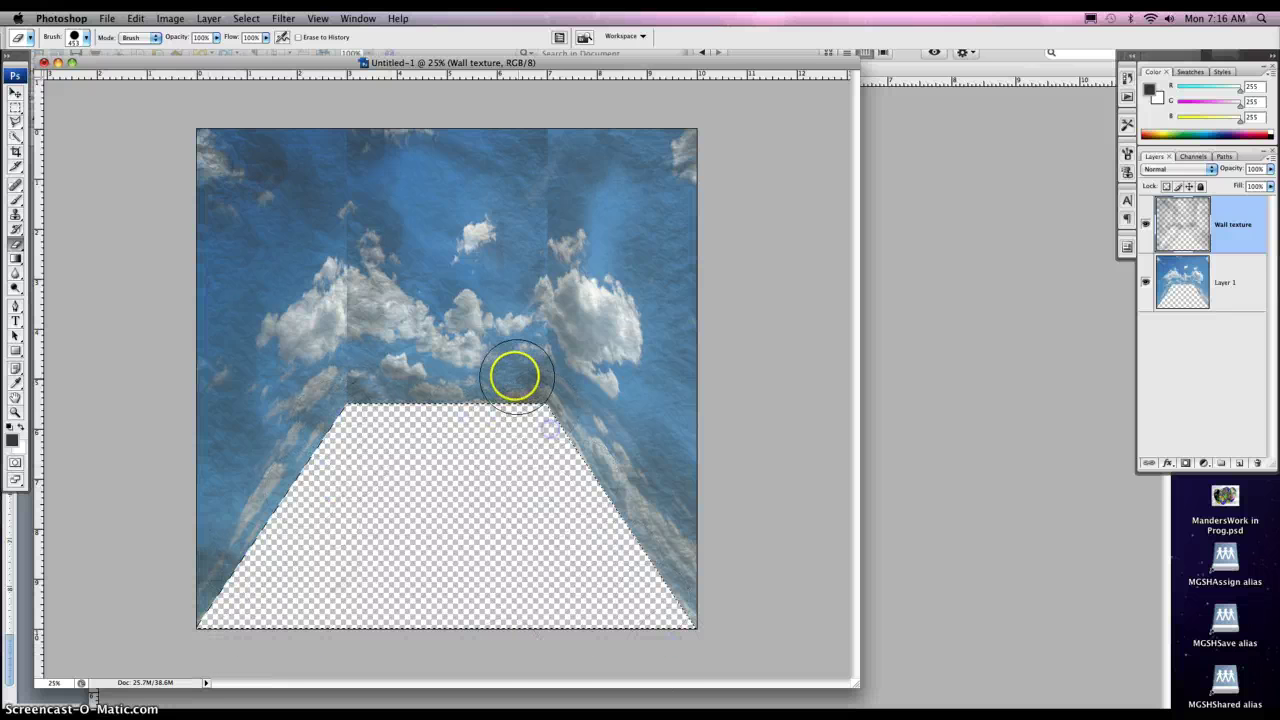
click(22, 104)
click(107, 275)
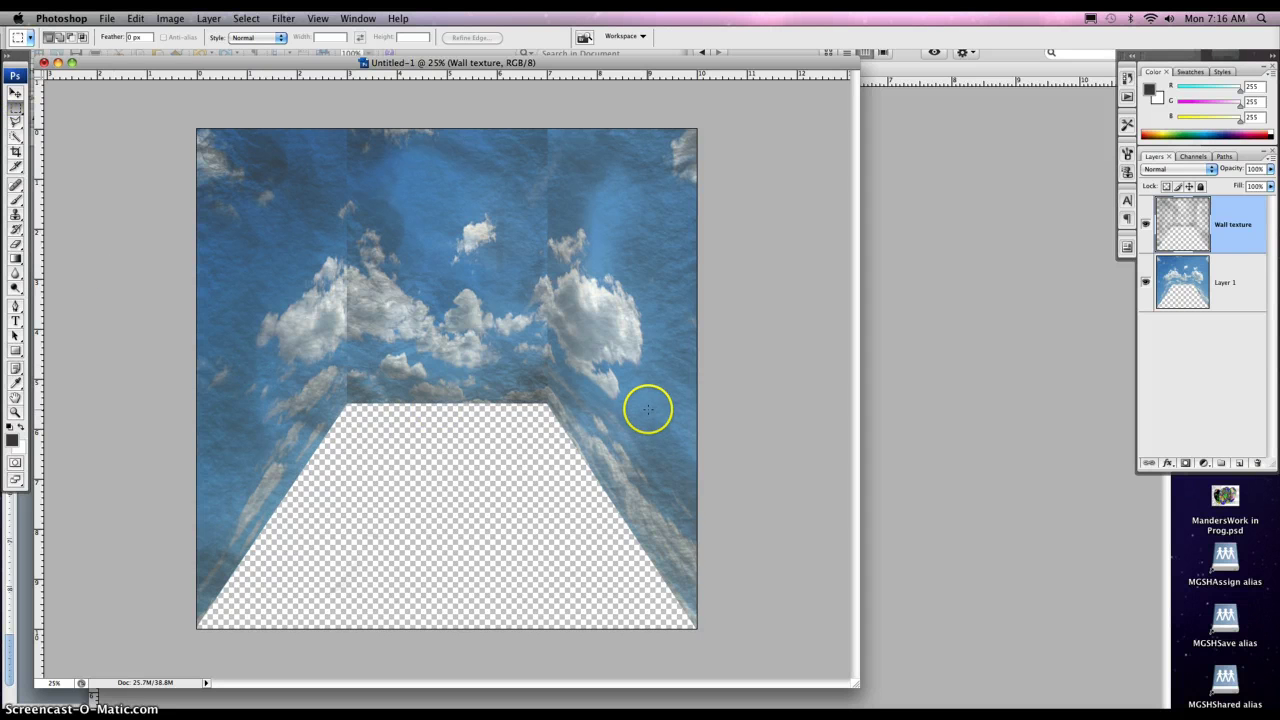